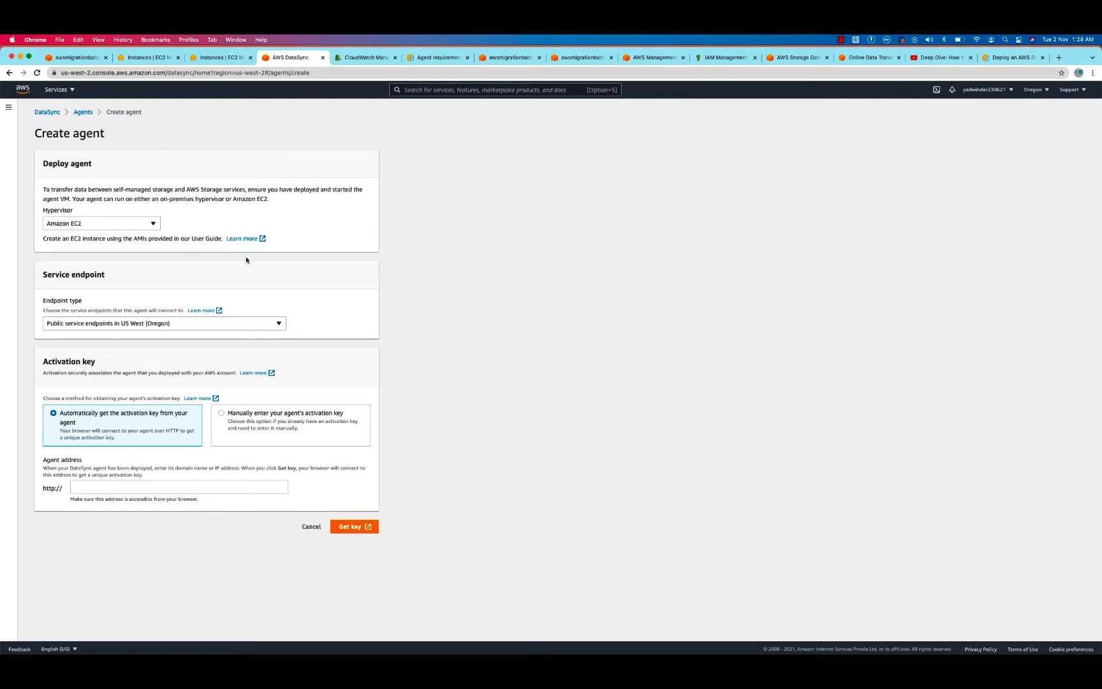
- Switch to draw.io and examine the source environment and the Oregon region in the Demo-2C migration diagram
key("super+Tab")
key("super+Tab")
key("super+Tab")
key("super+Tab")
key("super+Tab")
key("super+Tab")
left_click(332, 312)
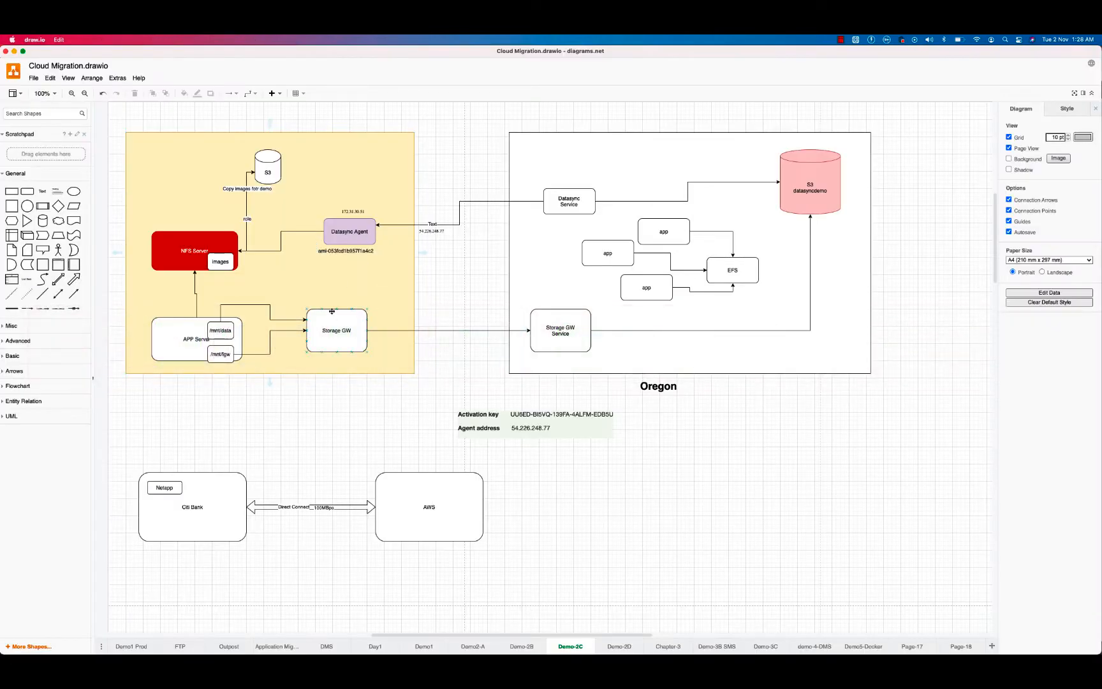
left_click(349, 275)
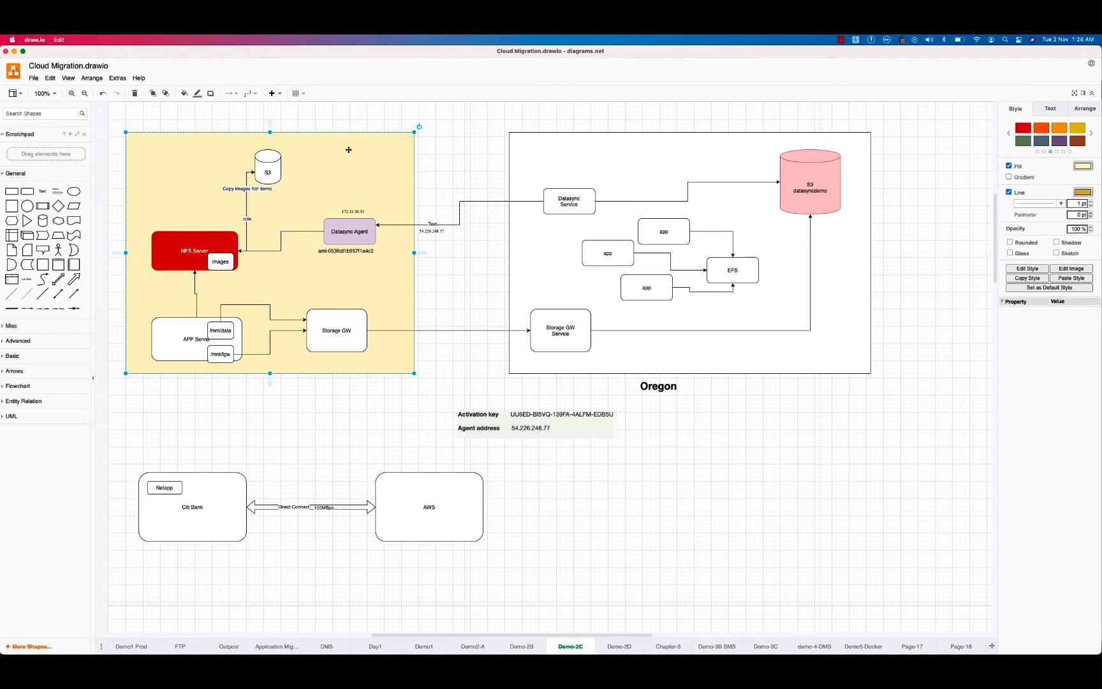
left_click(722, 348)
left_click(659, 387)
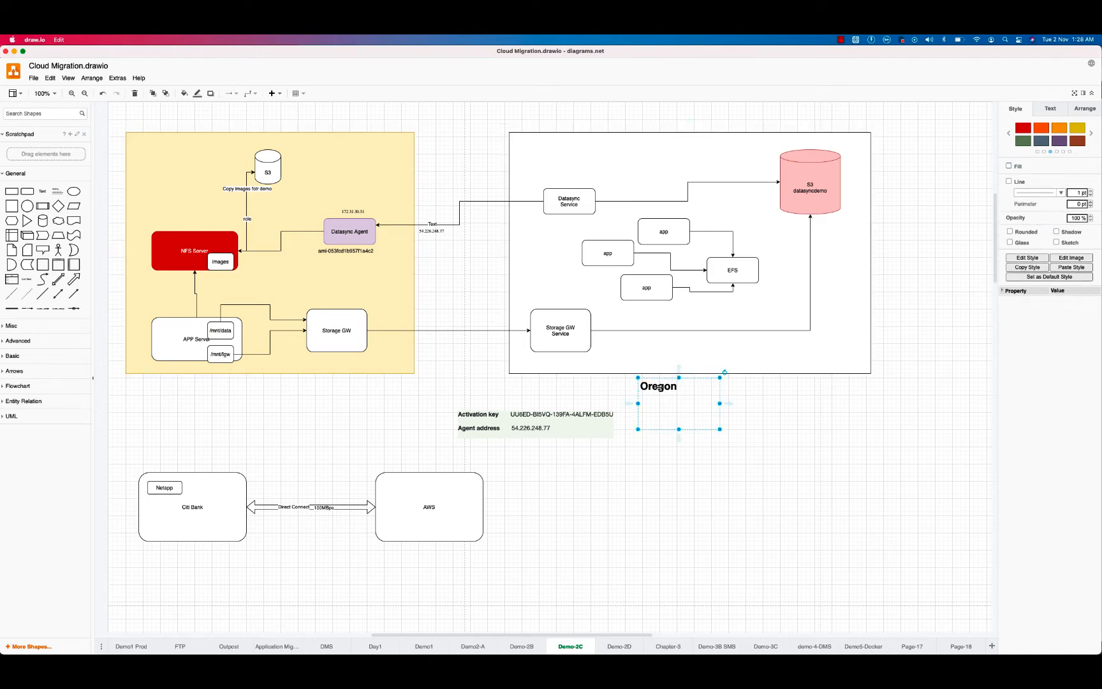
double_click(661, 388)
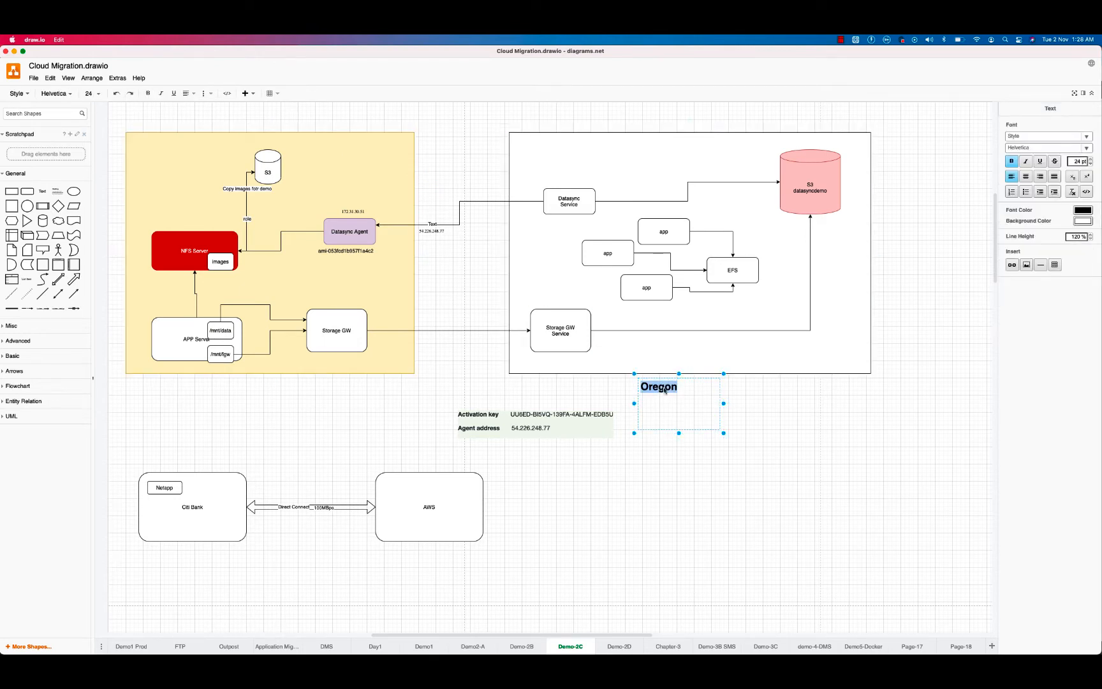
left_click(347, 281)
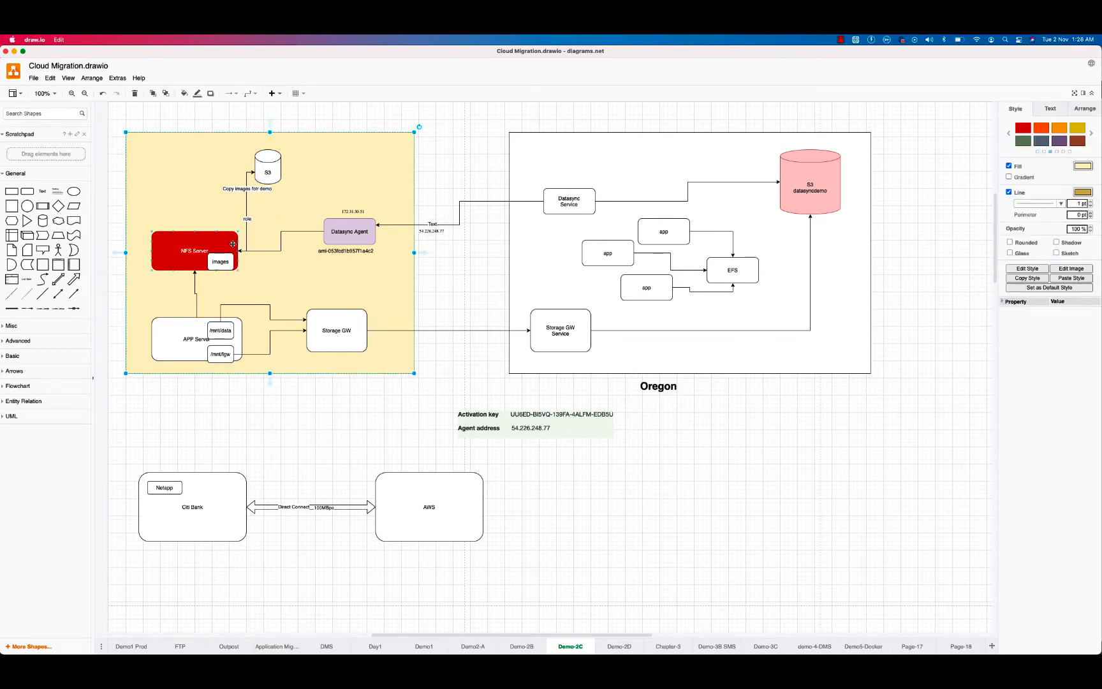
- Check the Create agent form, then examine the Datasync Agent and its AMI ID label in the draw.io diagram
key("super+Tab")
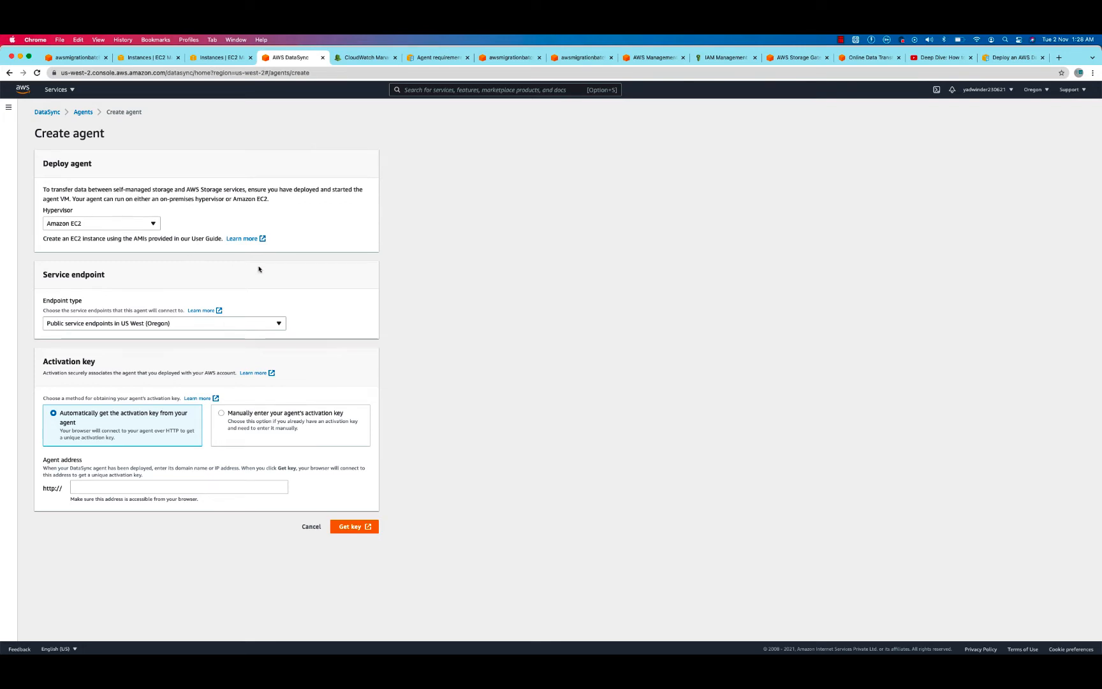
key("super+Tab")
left_click(347, 233)
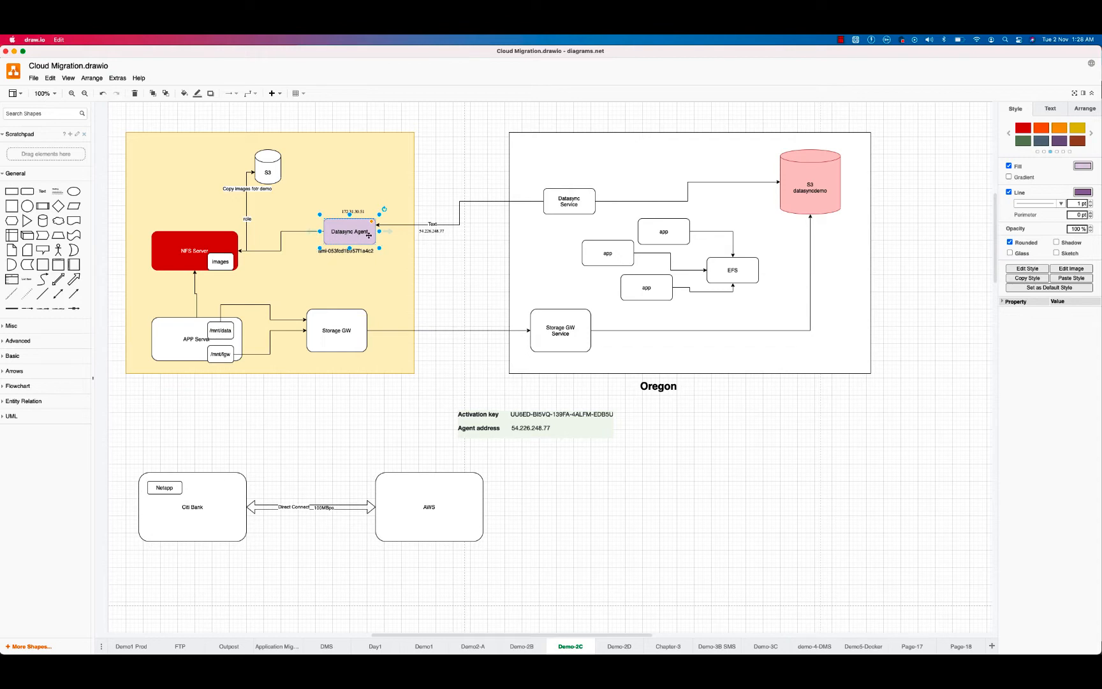
left_click(333, 251)
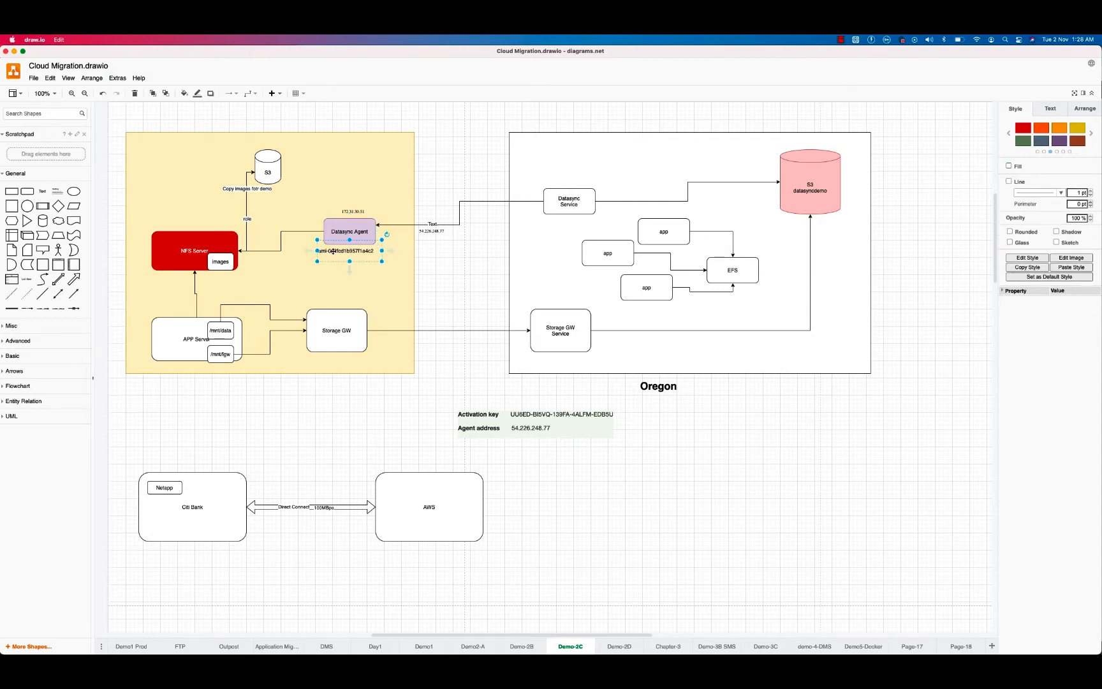
double_click(333, 252)
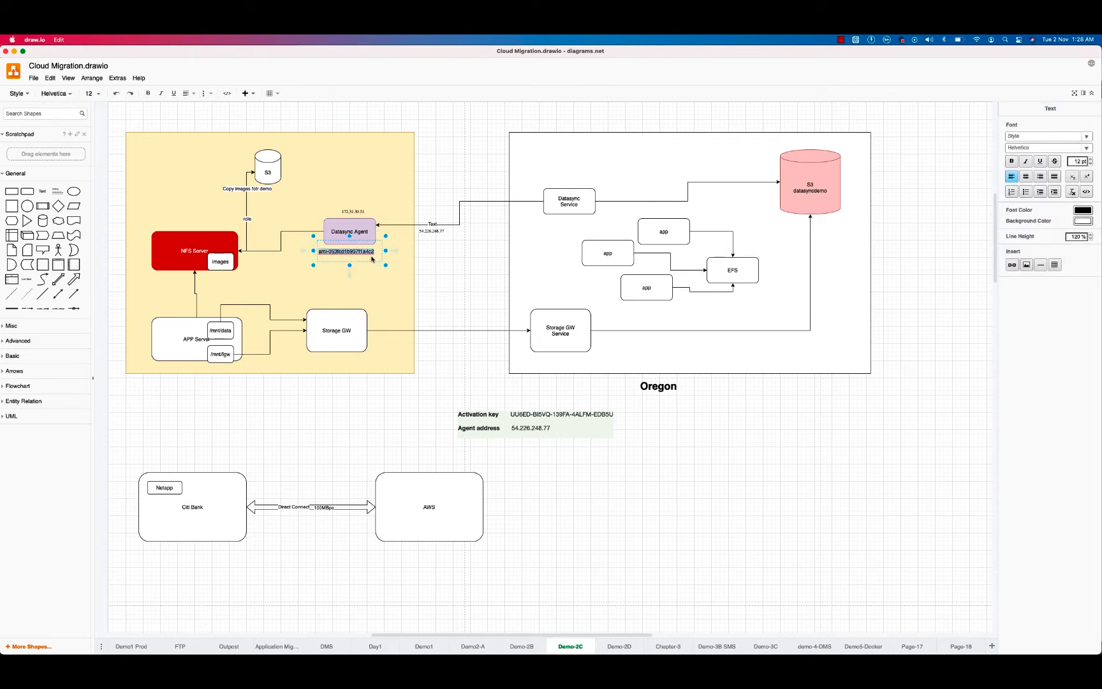
left_click(345, 262)
double_click(332, 253)
- Switch to iTerm2 and bring up the root@ip-172-31-80-75 server session
key("super+Tab")
key("super+Tab")
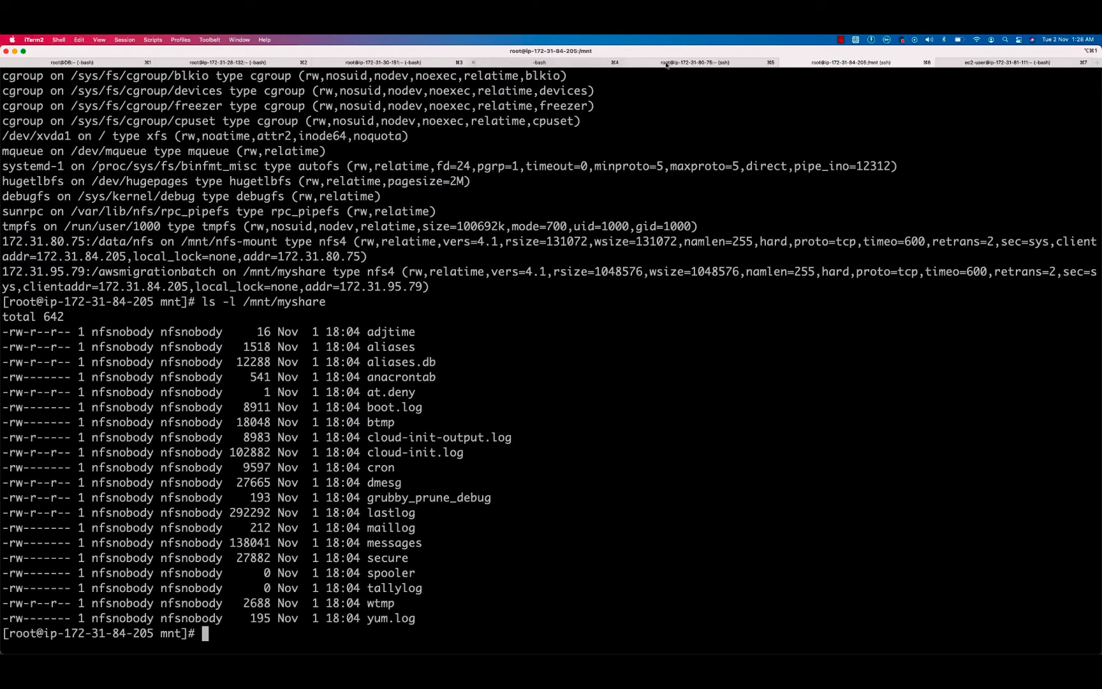
left_click(676, 62)
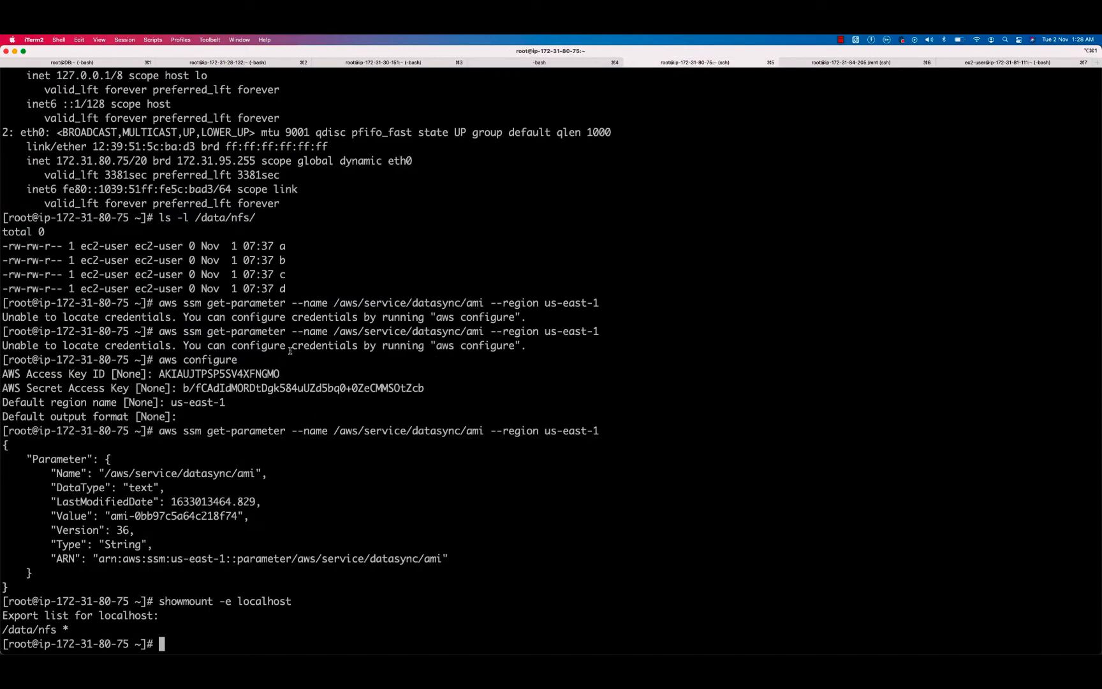
- Switch to Chrome and open the "Deploy an agent" topic under Create an agent in the AWS DataSync user guide
key("super+Tab")
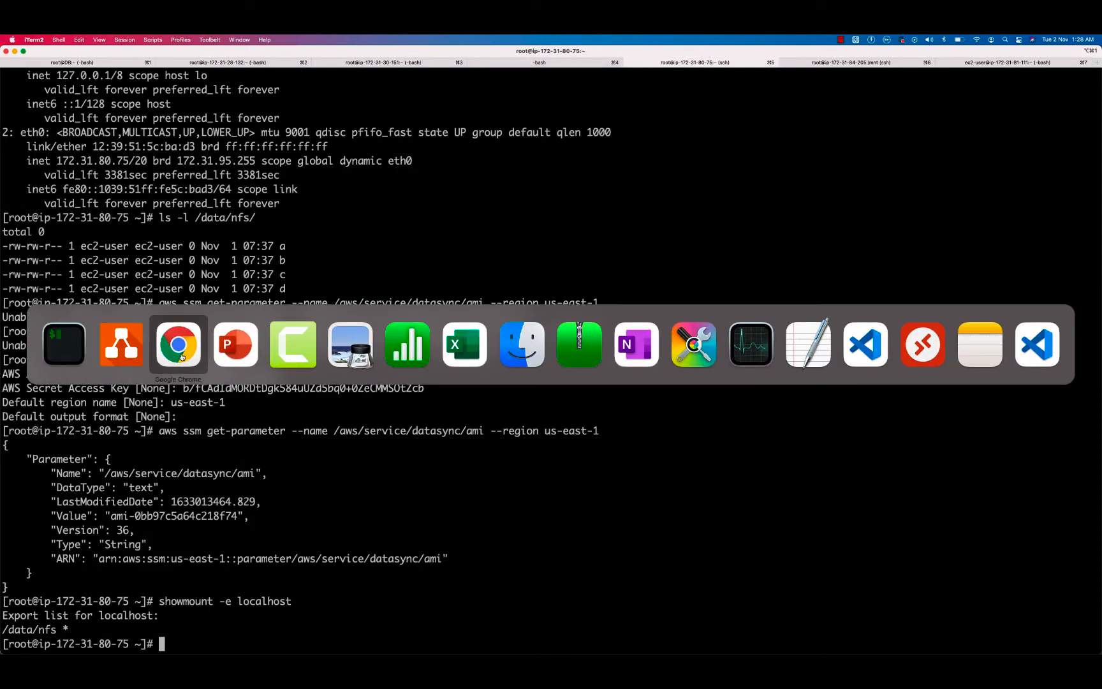
left_click(179, 345)
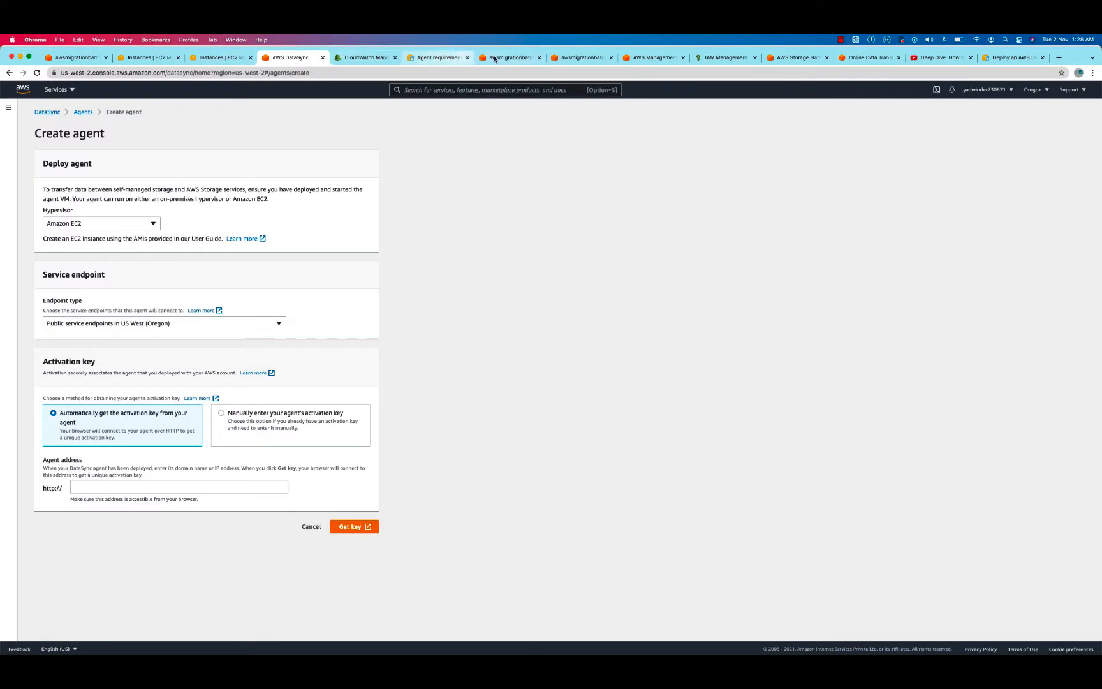
left_click(421, 60)
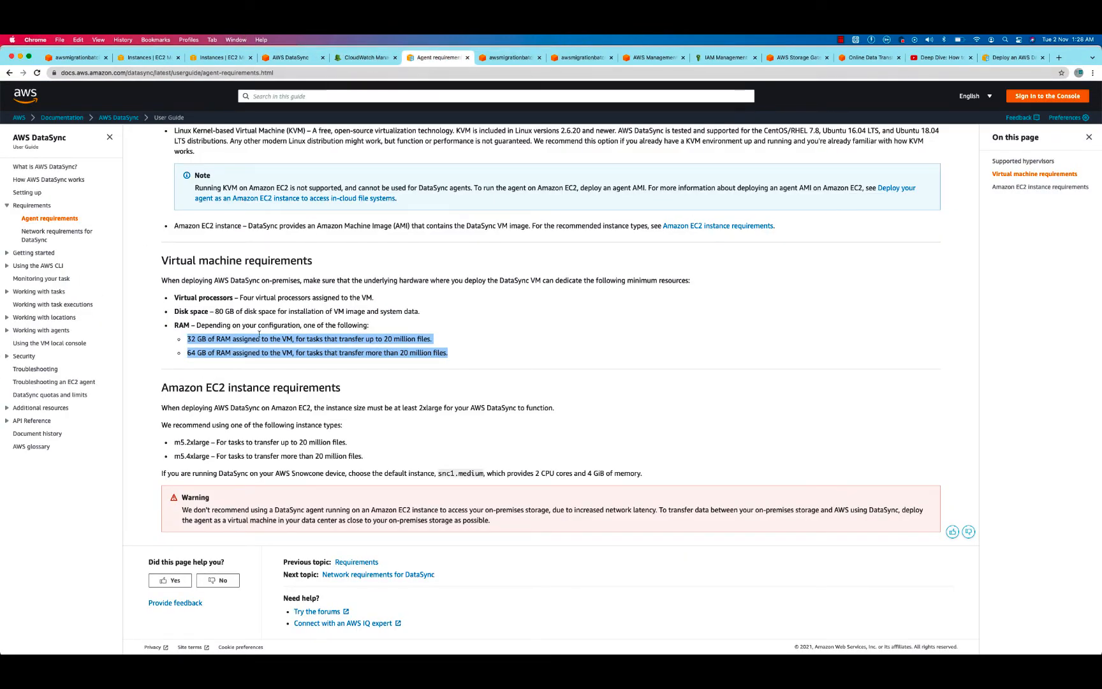
left_click(259, 333)
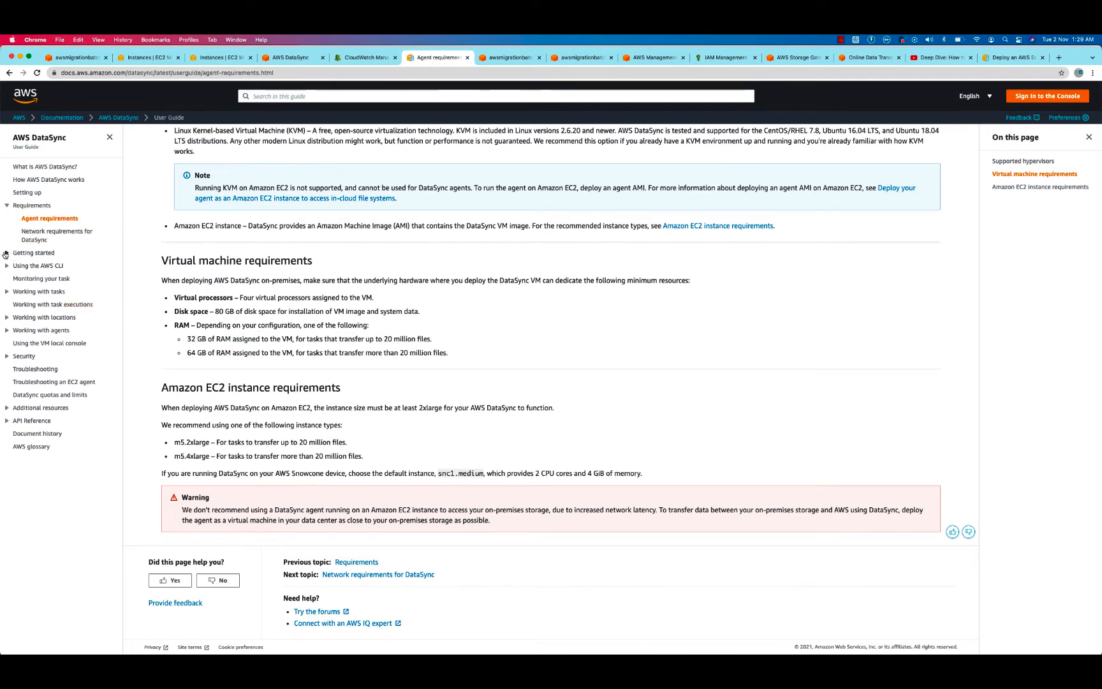
left_click(5, 254)
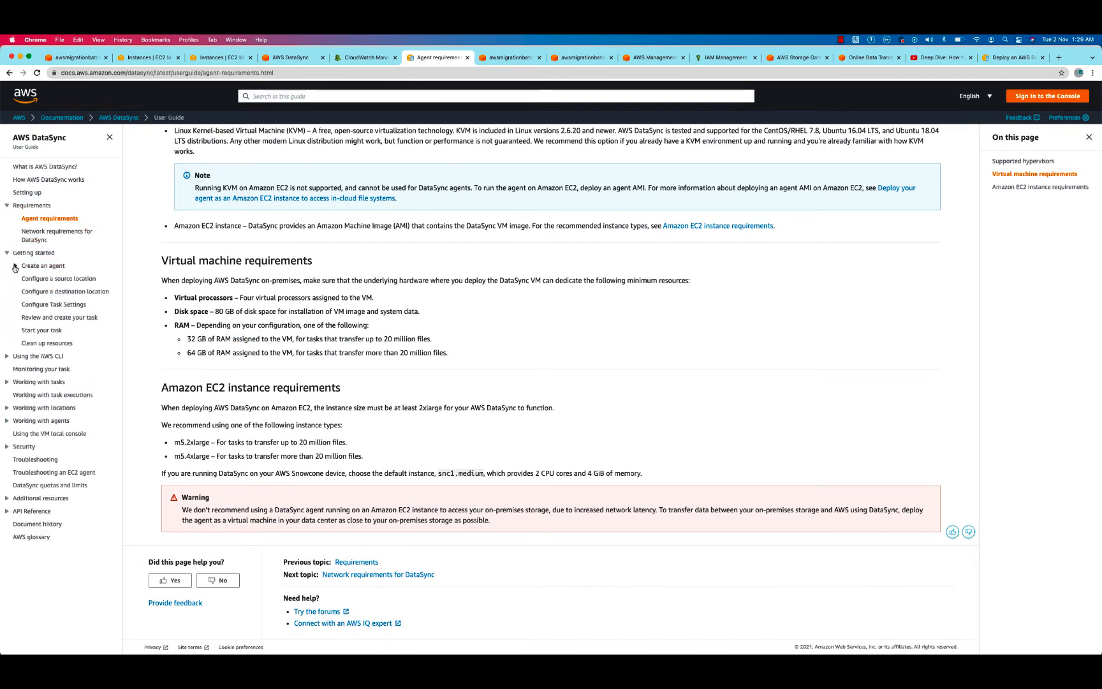
left_click(16, 268)
left_click(51, 280)
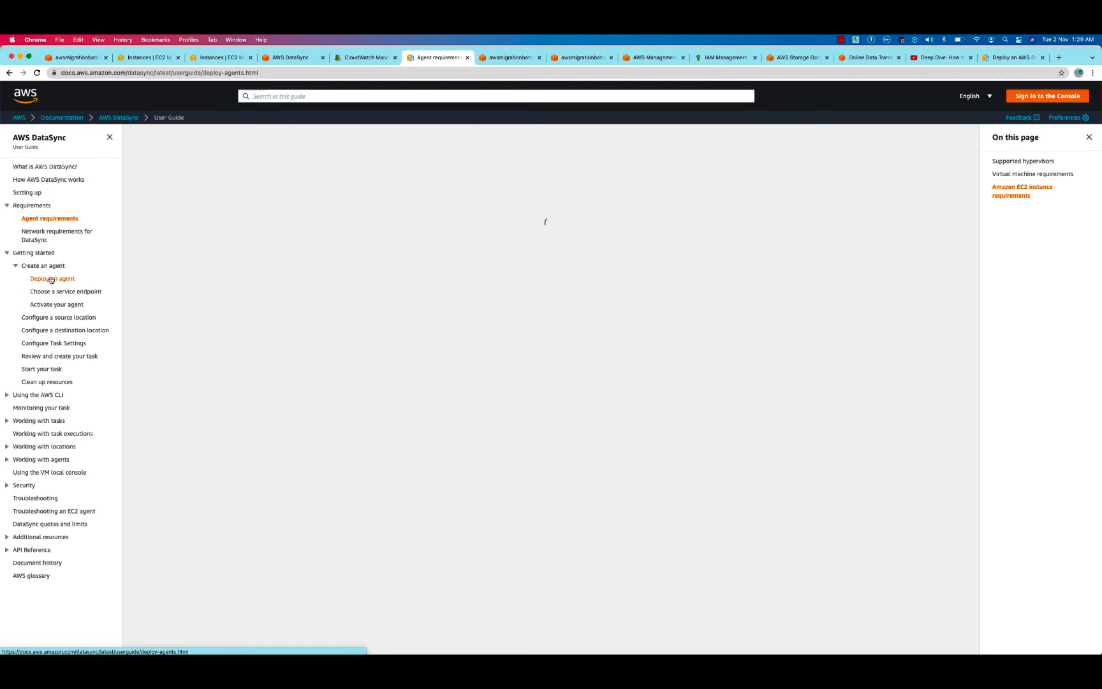
- Copy the example get-parameter command for us-east-1 from the section on deploying the agent as an Amazon EC2 instance
scroll(357, 469, "down", 5)
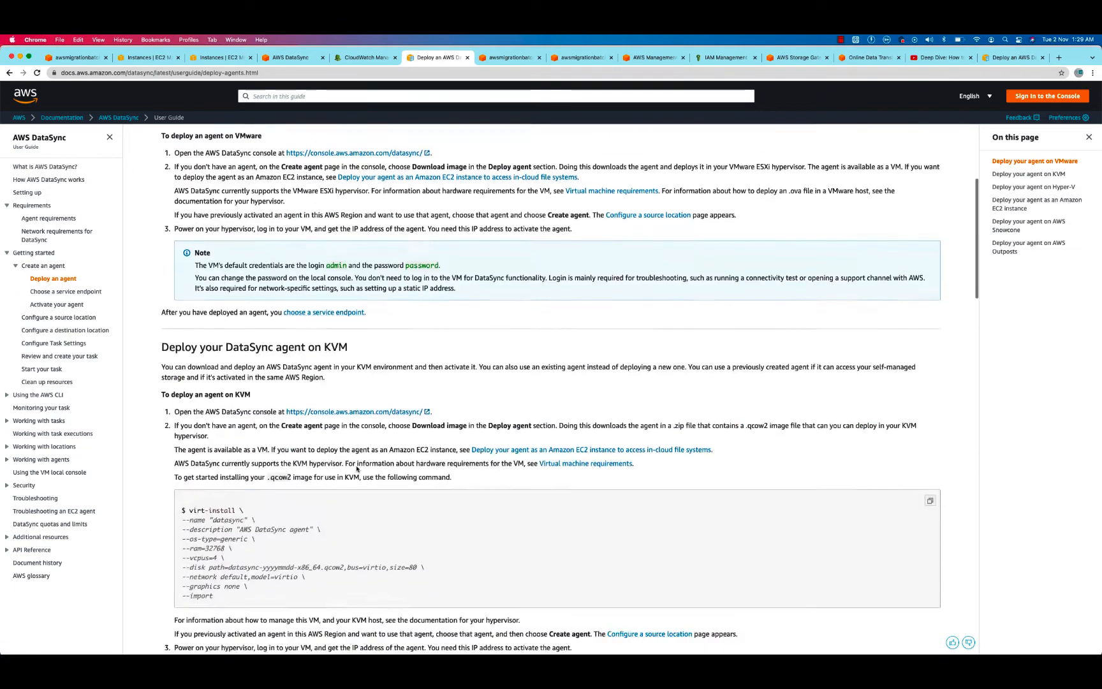
scroll(358, 469, "down", 15)
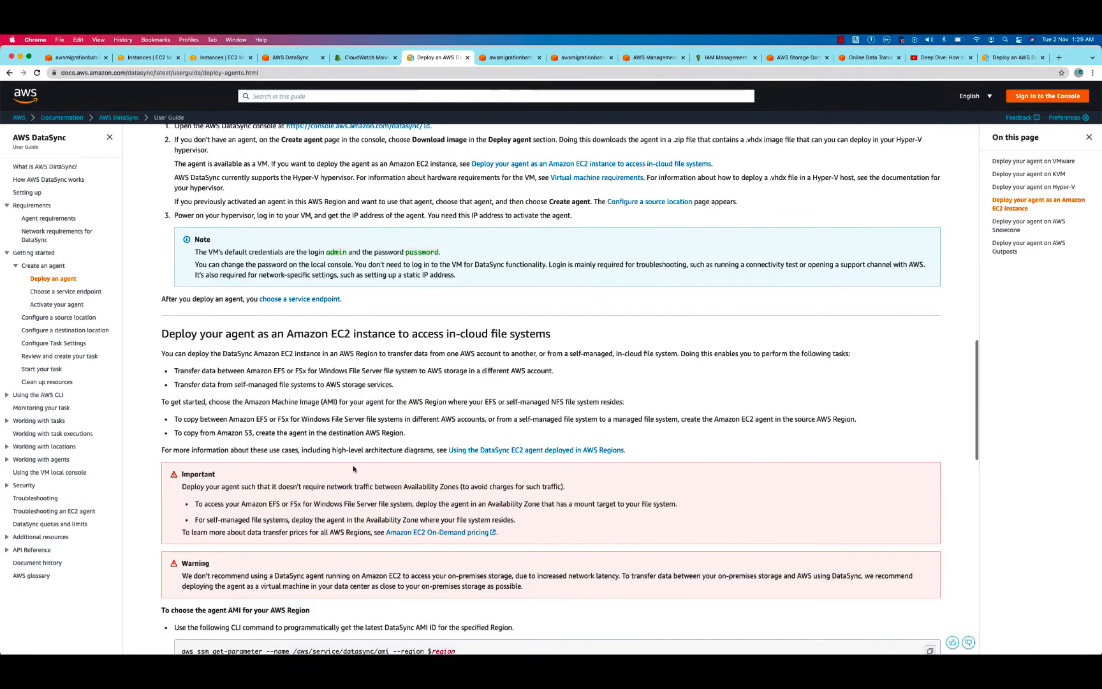
scroll(354, 468, "up", 5)
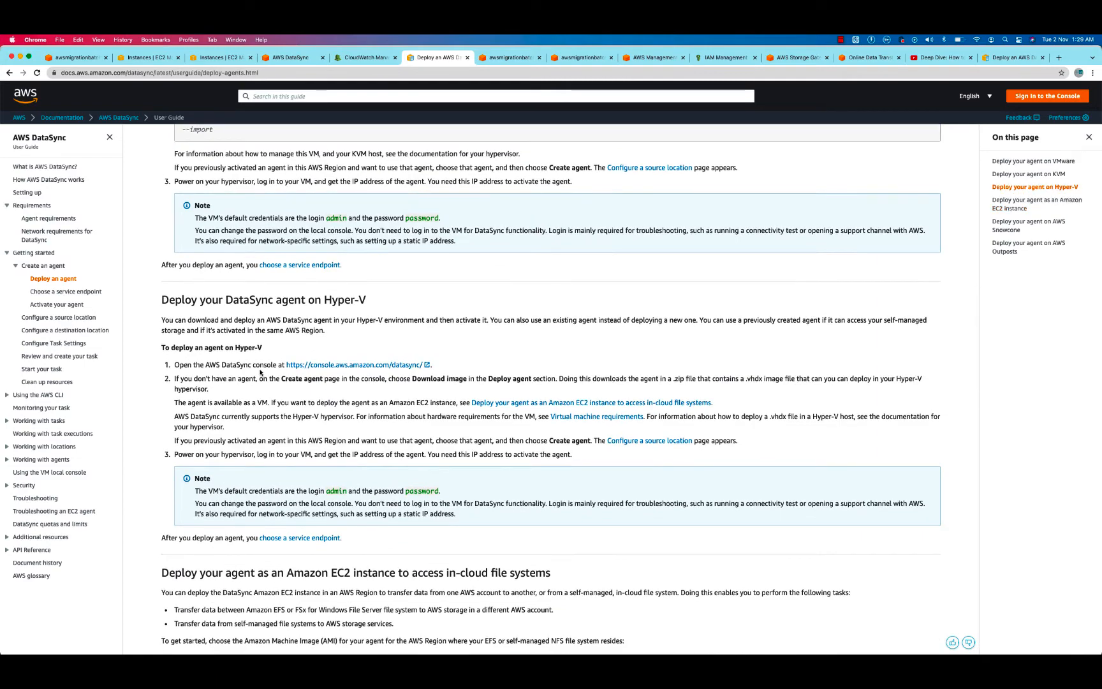
scroll(274, 383, "down", 15)
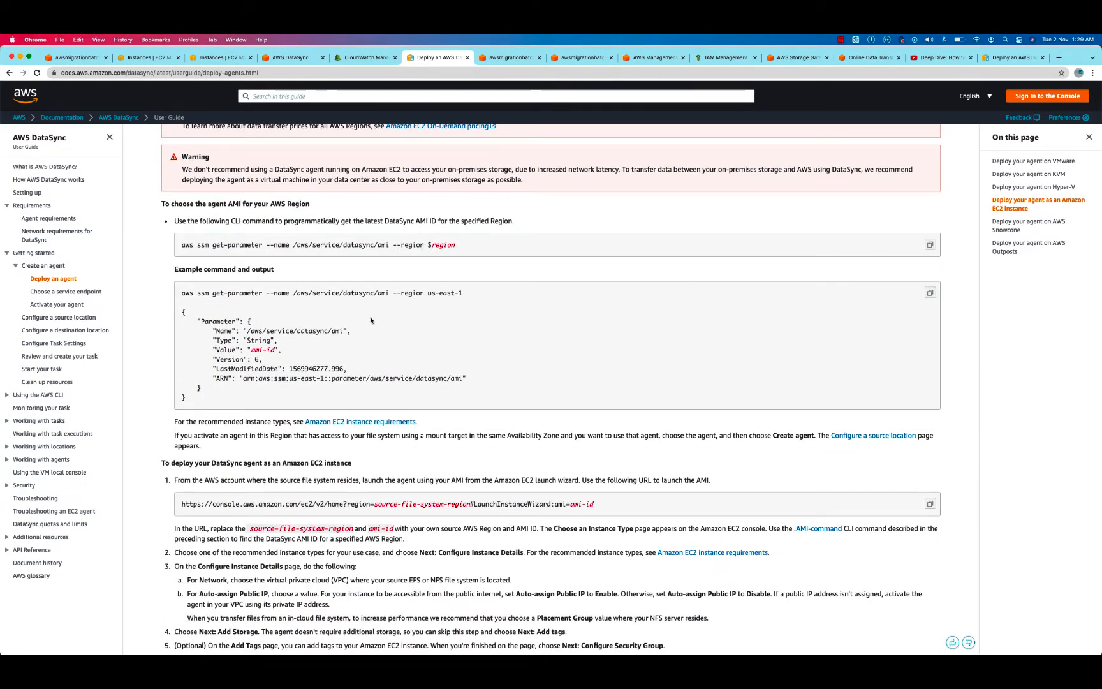
left_click_drag(465, 294, 178, 297)
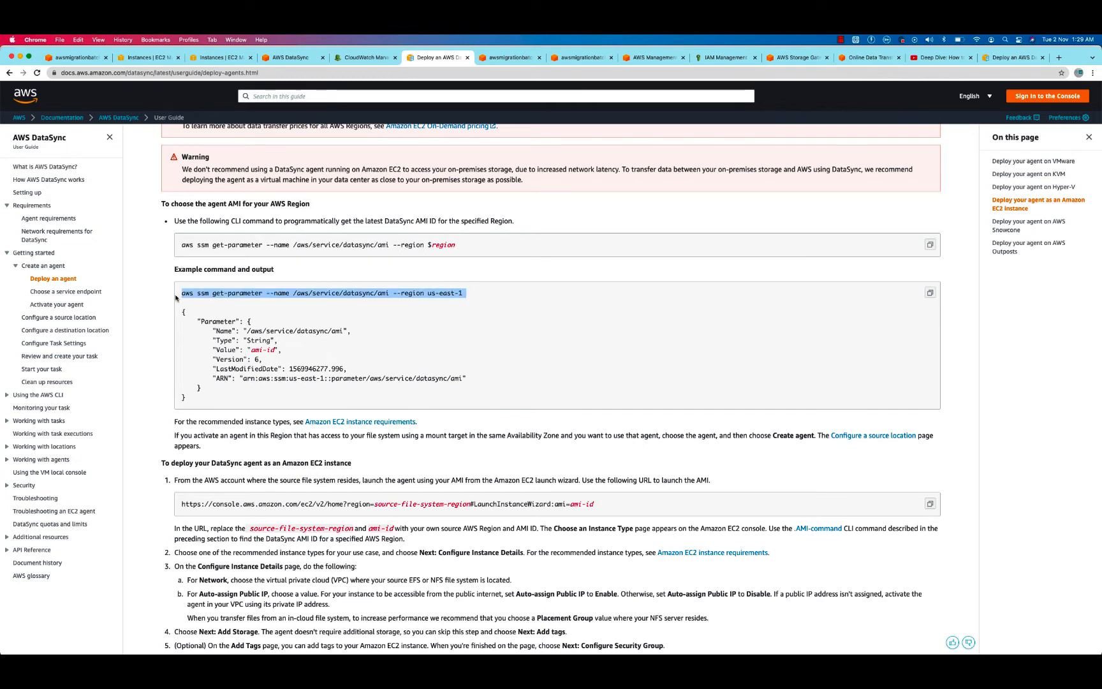
left_click(424, 294)
left_click_drag(425, 294, 179, 298)
key("super+c")
- Switch to iTerm2, run "aws ssm get-parameter --name /aws/service/datasync/ami --region us-east-1" and highlight the returned AMI ID
key("super+Tab")
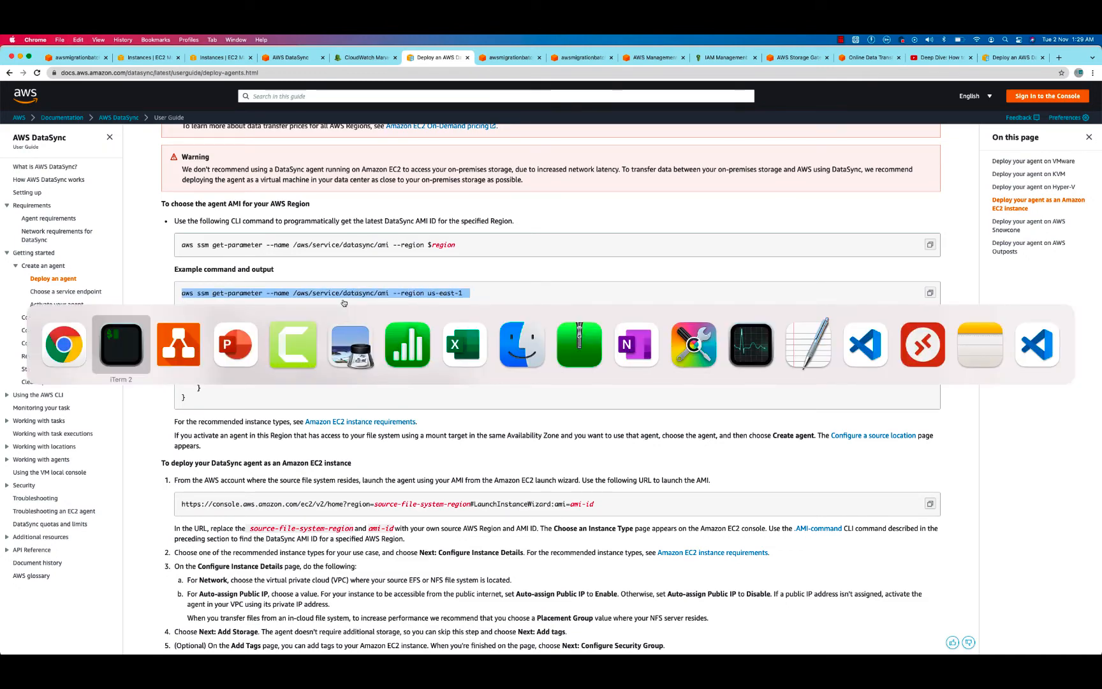
key("super+v")
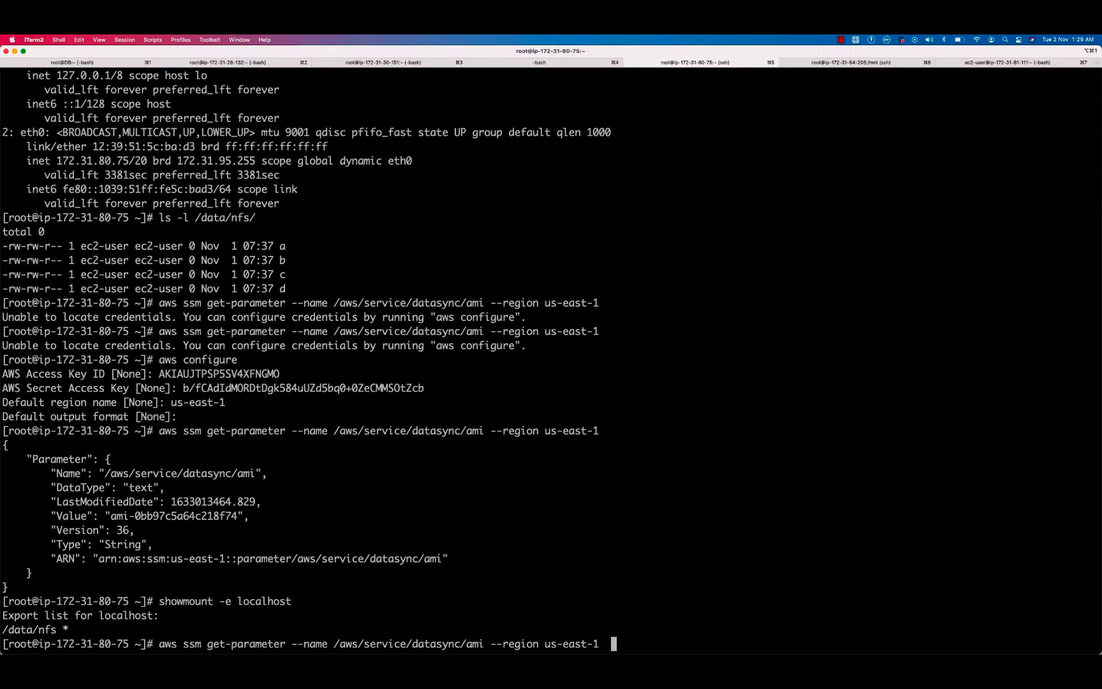
key("Return")
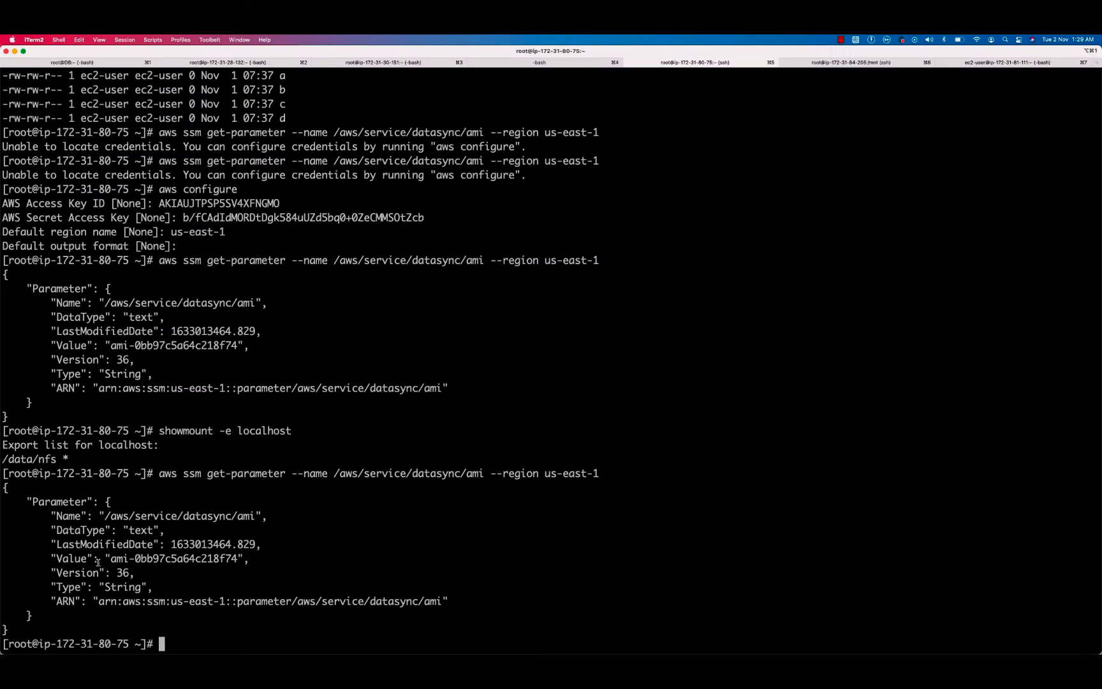
left_click_drag(112, 559, 237, 557)
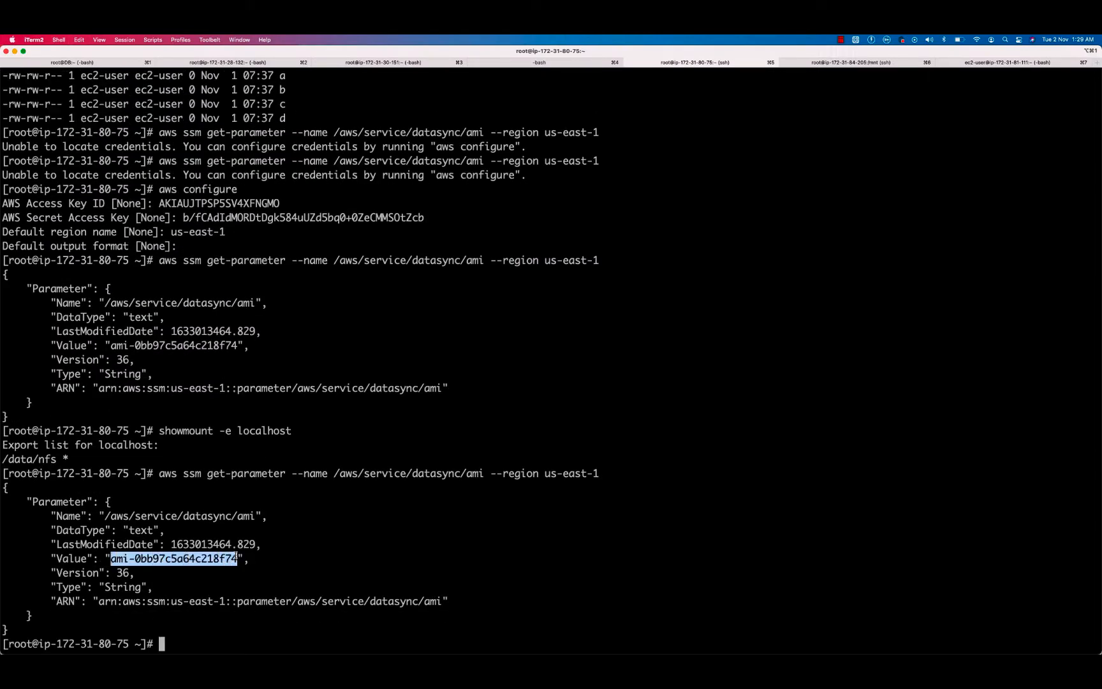
double_click(171, 473)
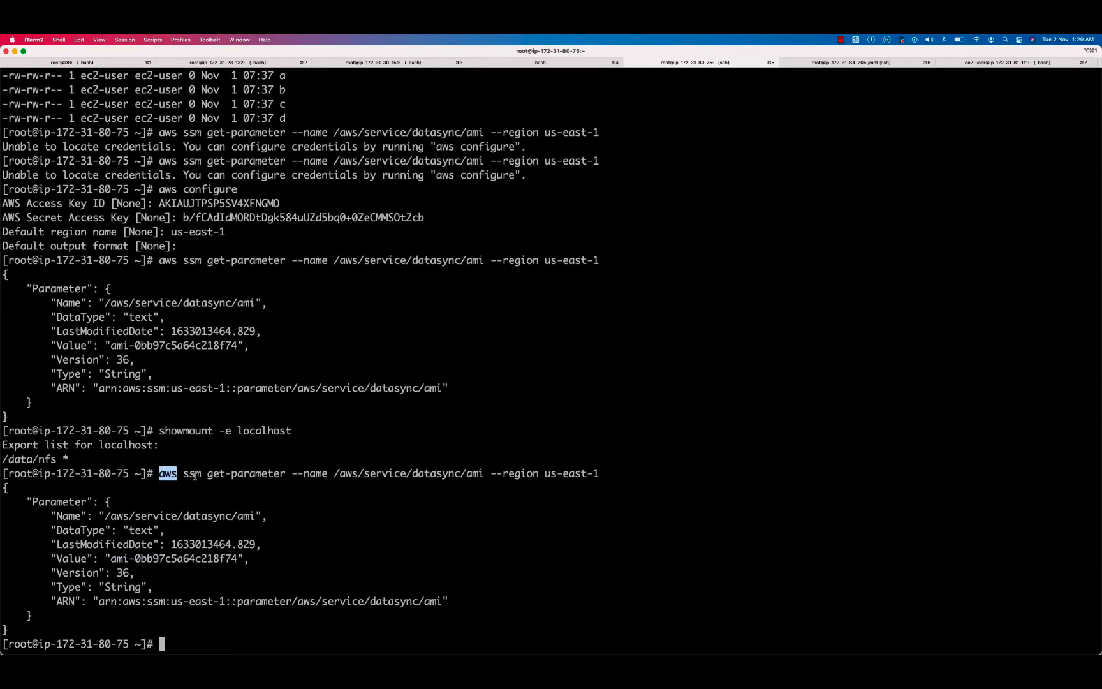
- Run "aws configure" and accept the stored credentials, default region and output format
type("aws conf")
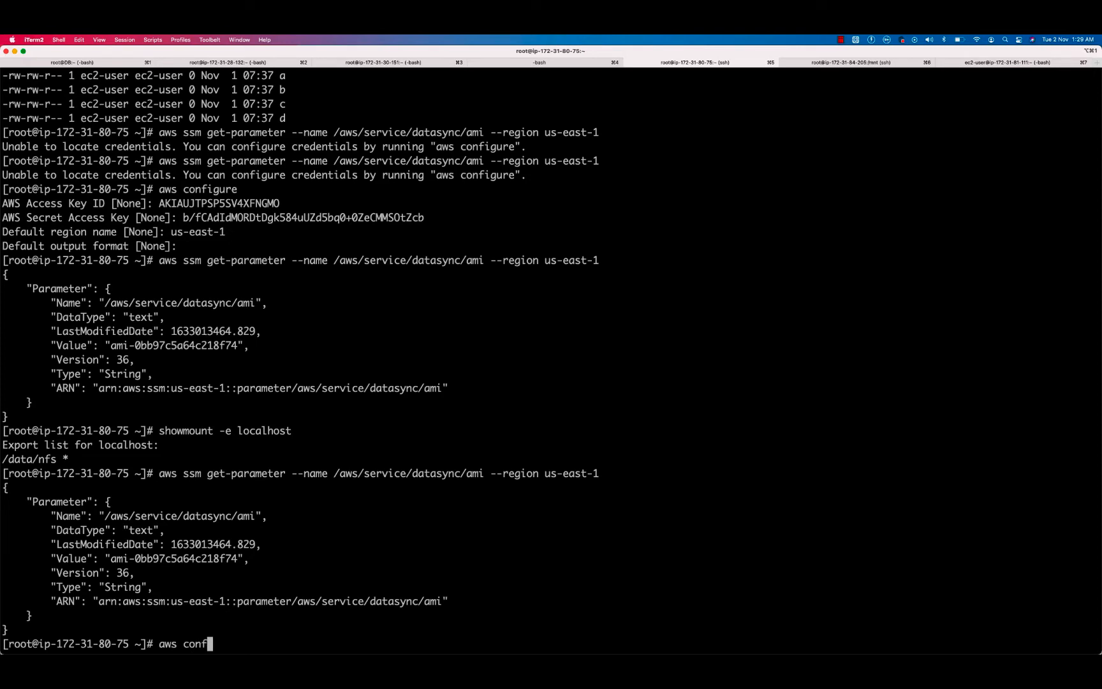
type("igure")
key("Return")
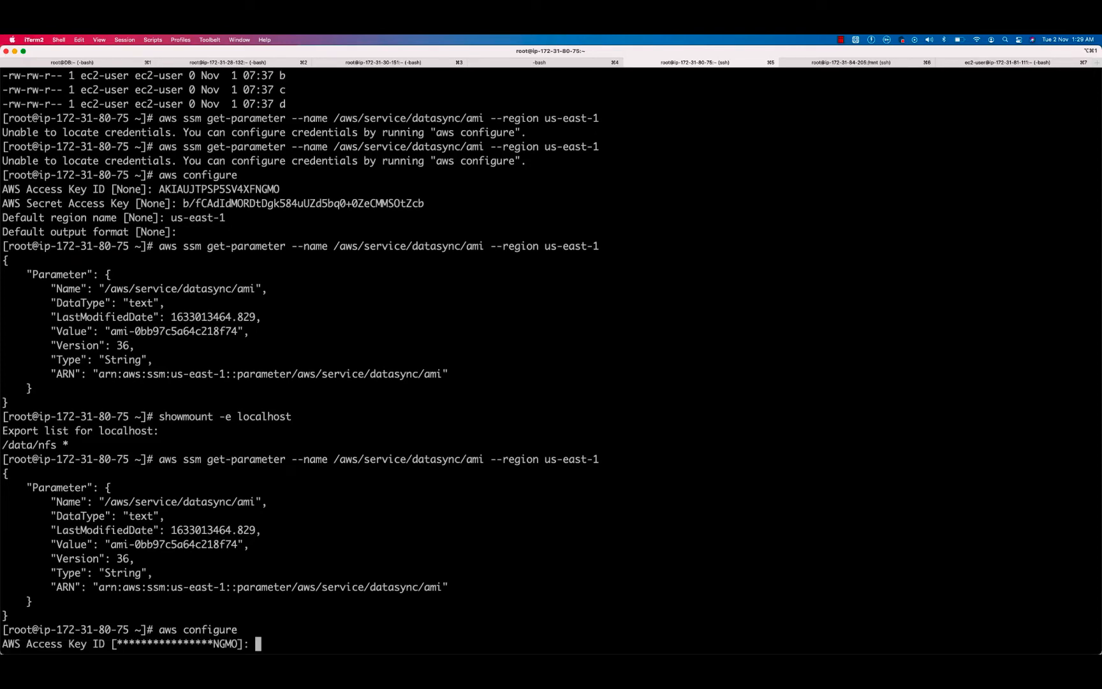
key("Return")
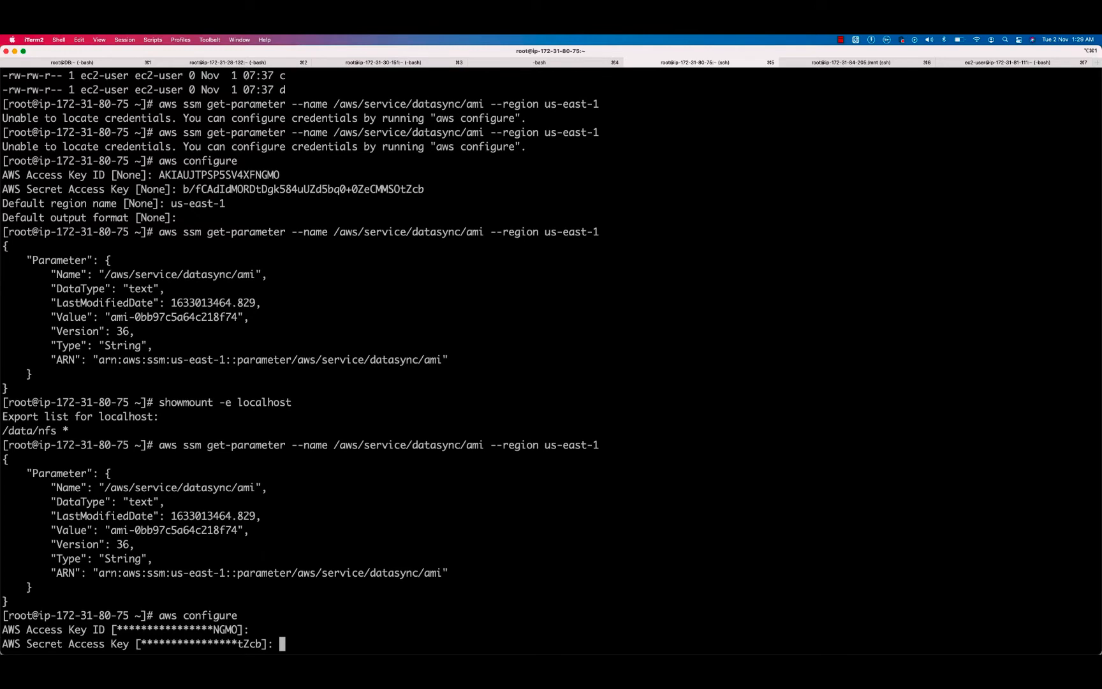
key("Return")
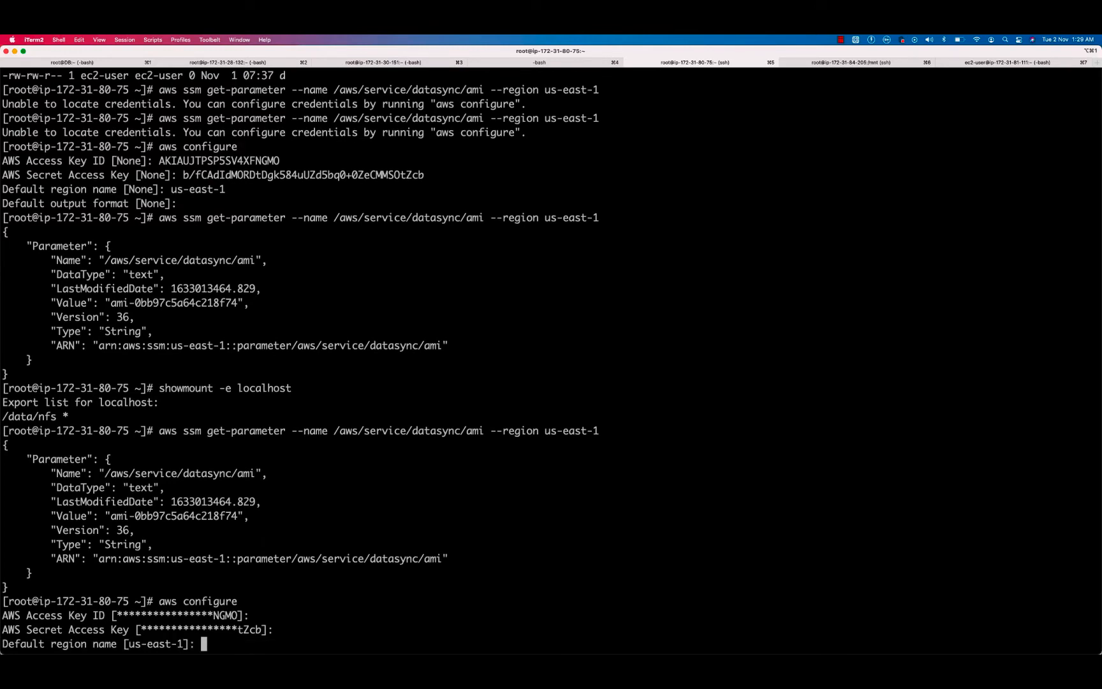
key("Return")
key("Return")
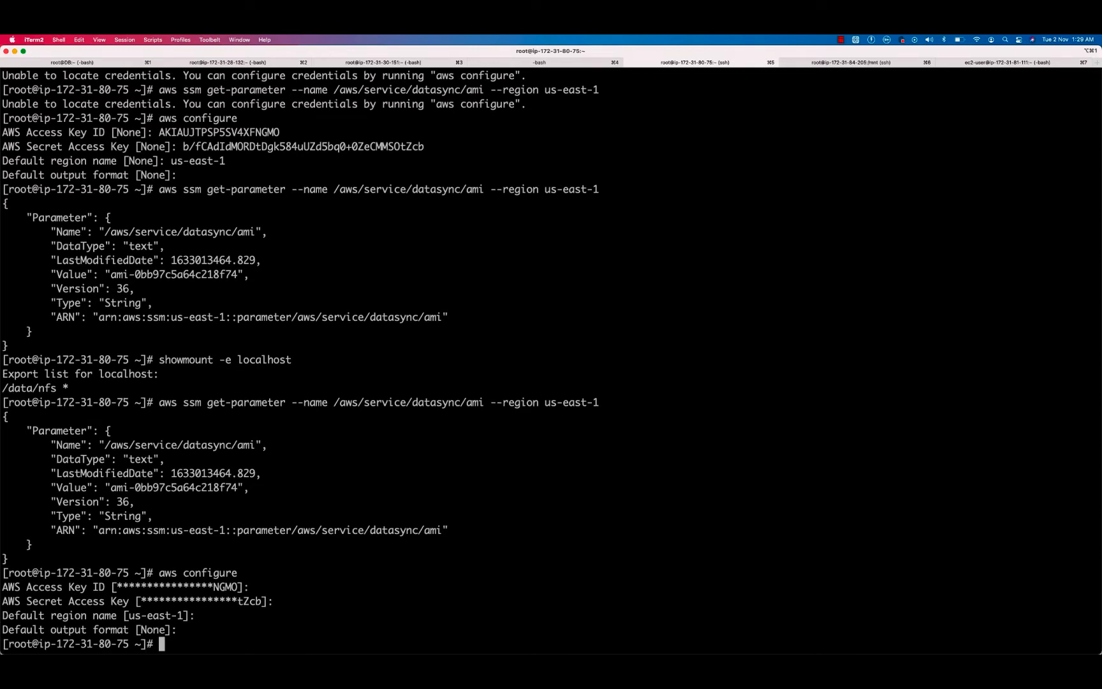
- Rerun the DataSync AMI get-parameter command for us-east-1 and copy the AMI ID from its output
key("Up")
key("Up")
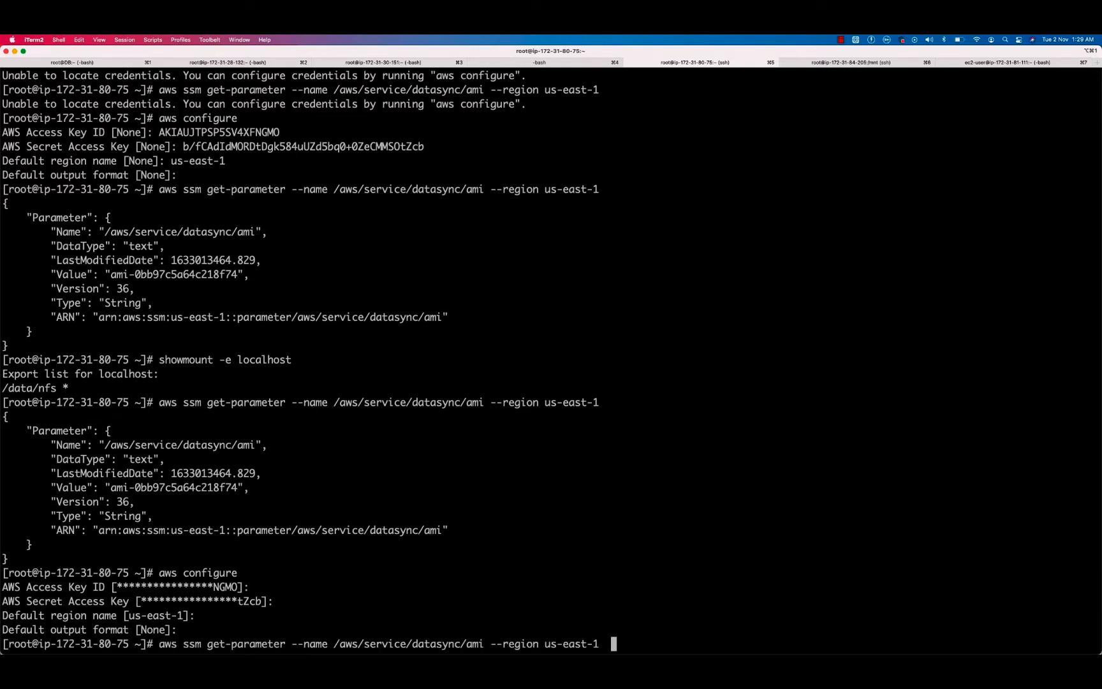
key("Return")
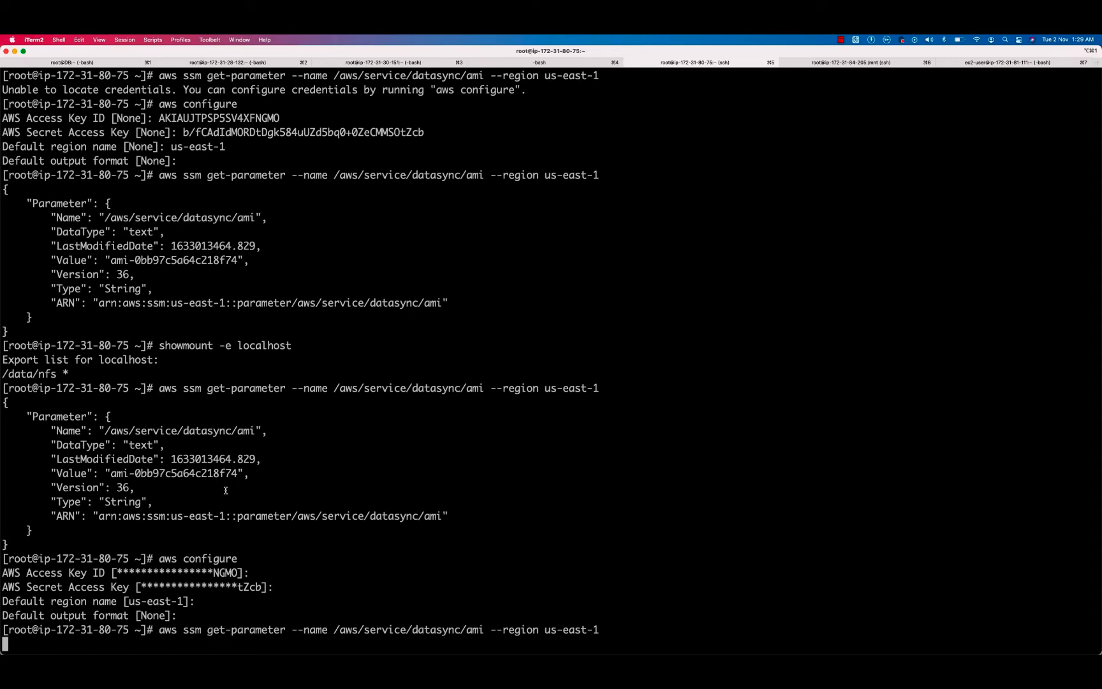
double_click(167, 558)
key("super+c")
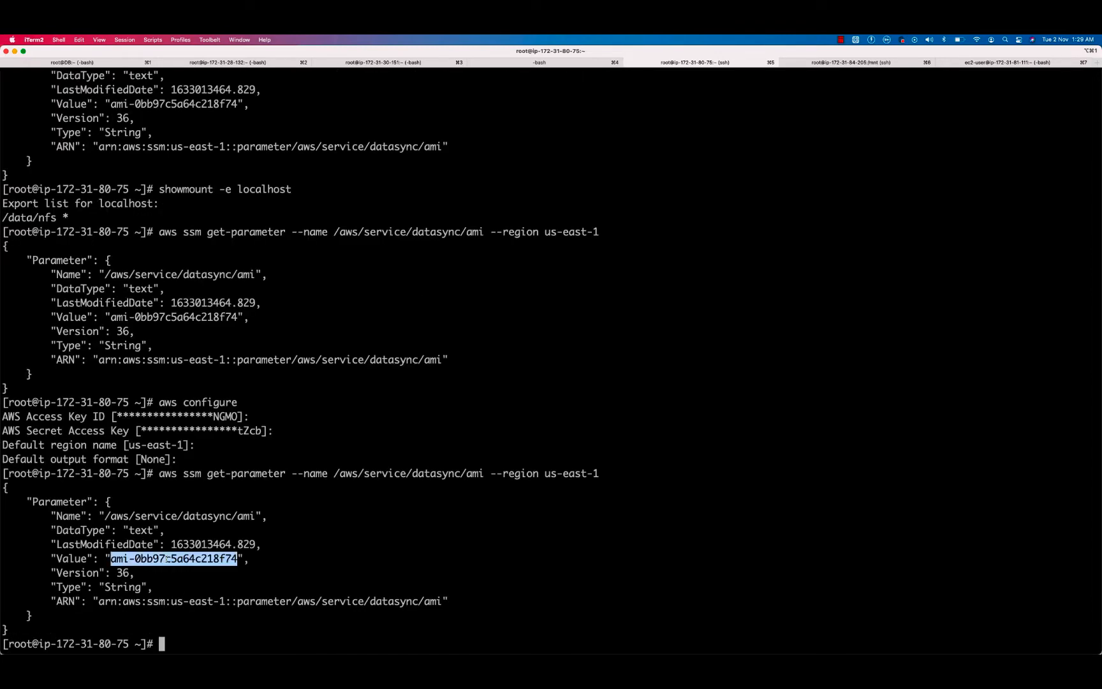
- Switch to Chrome, start launching a new EC2 instance and search the machine images for the copied ID ami-0bb97c5a64c218f74
key("super+Tab")
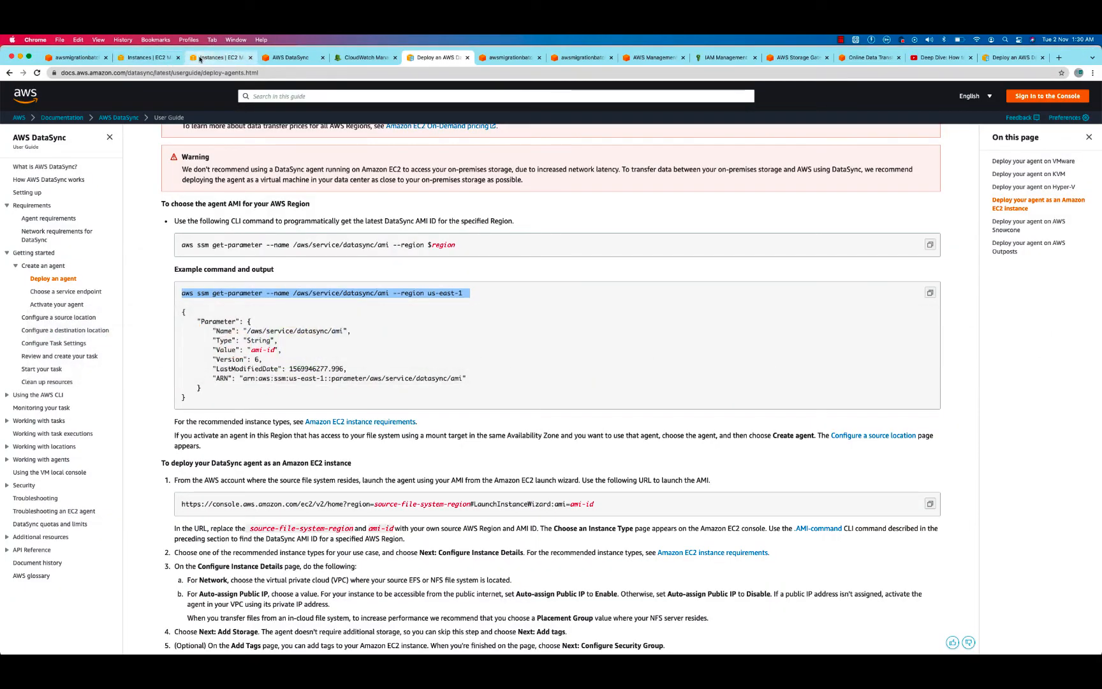
left_click(146, 57)
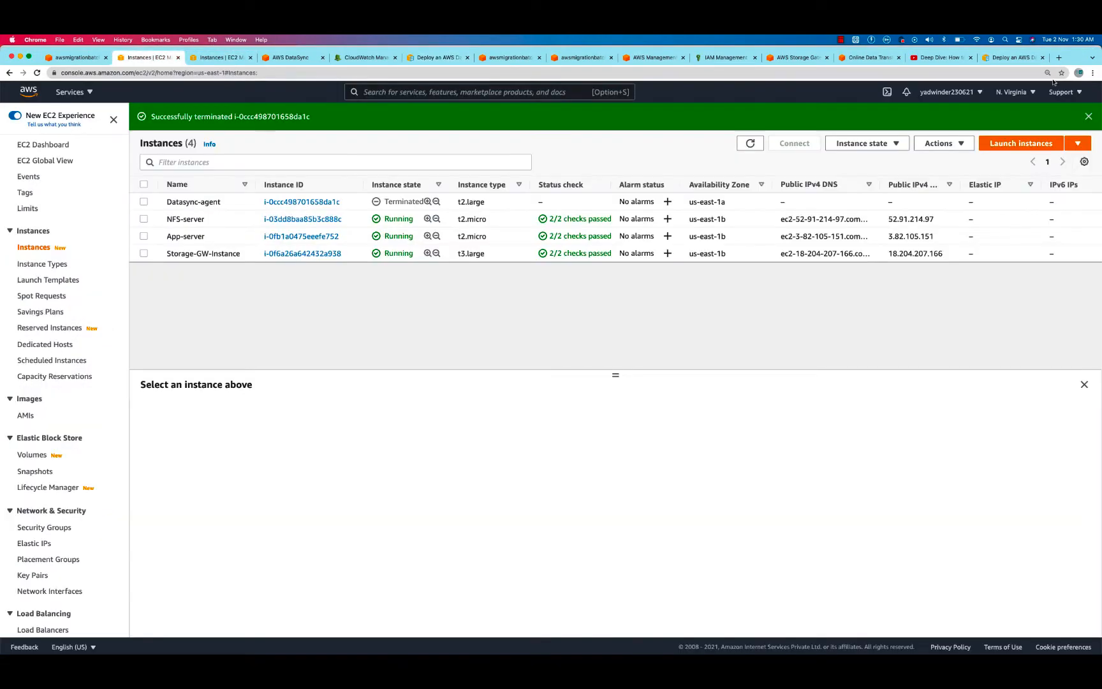
left_click(1038, 143)
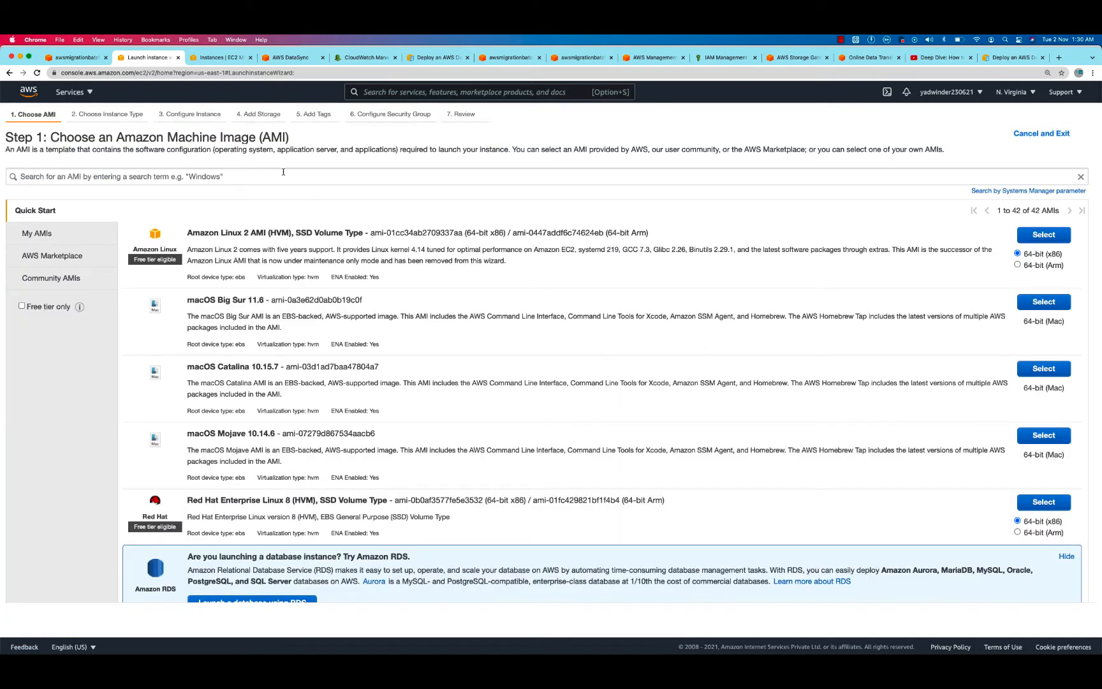
left_click(290, 176)
key("super+v")
key("Return")
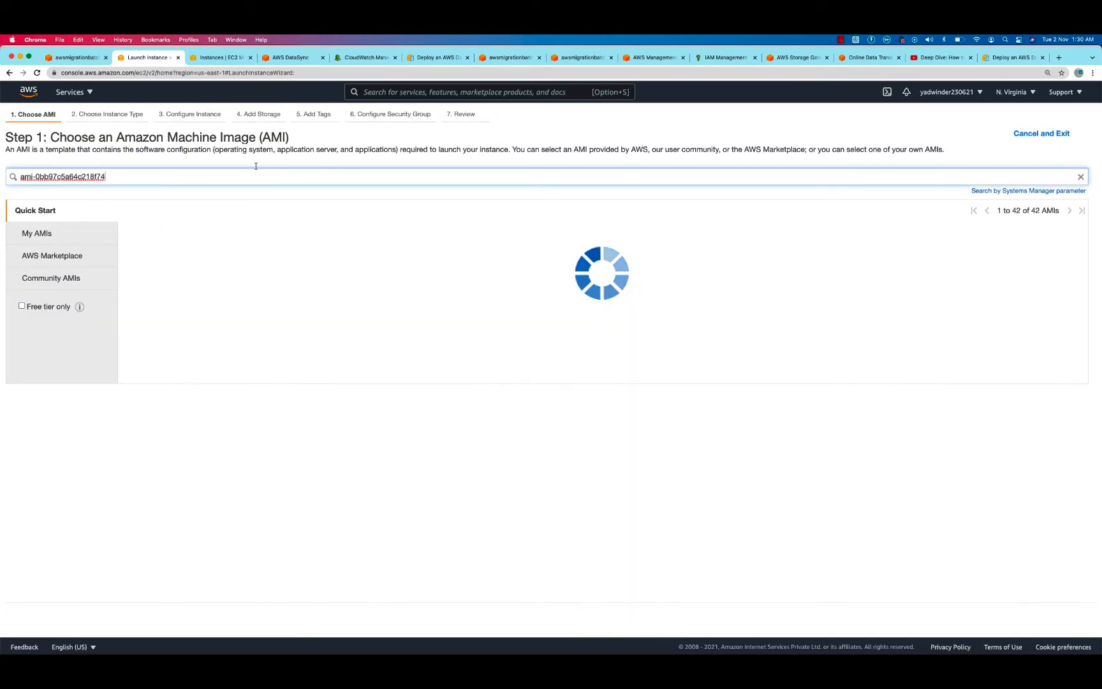
left_click(55, 280)
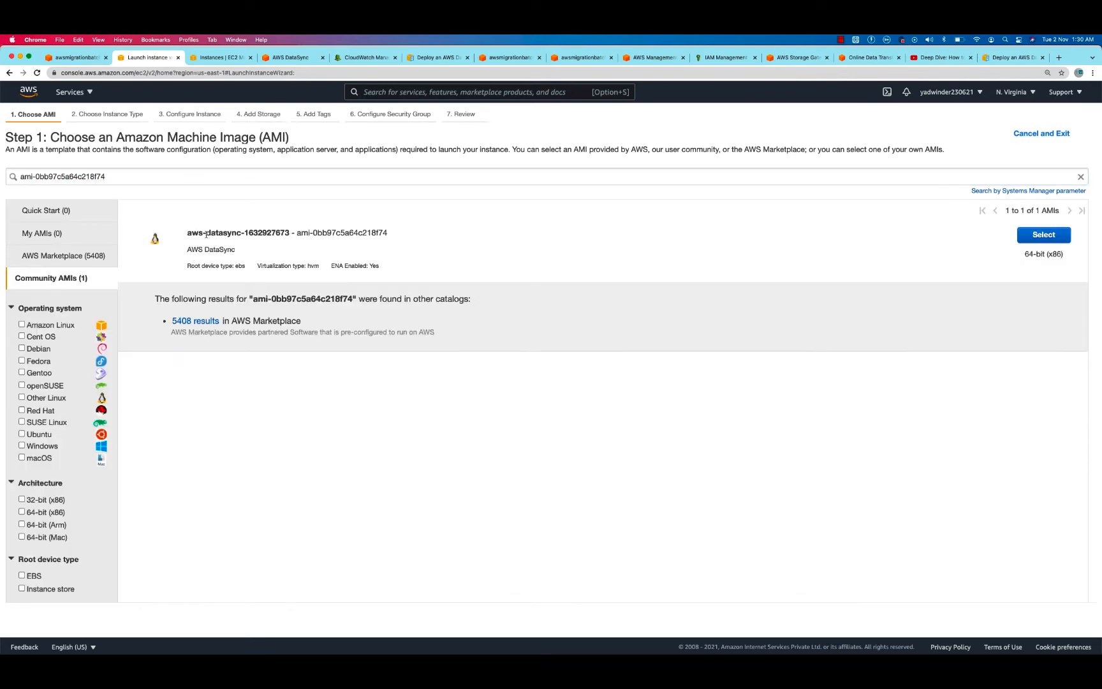
left_click_drag(186, 236, 291, 233)
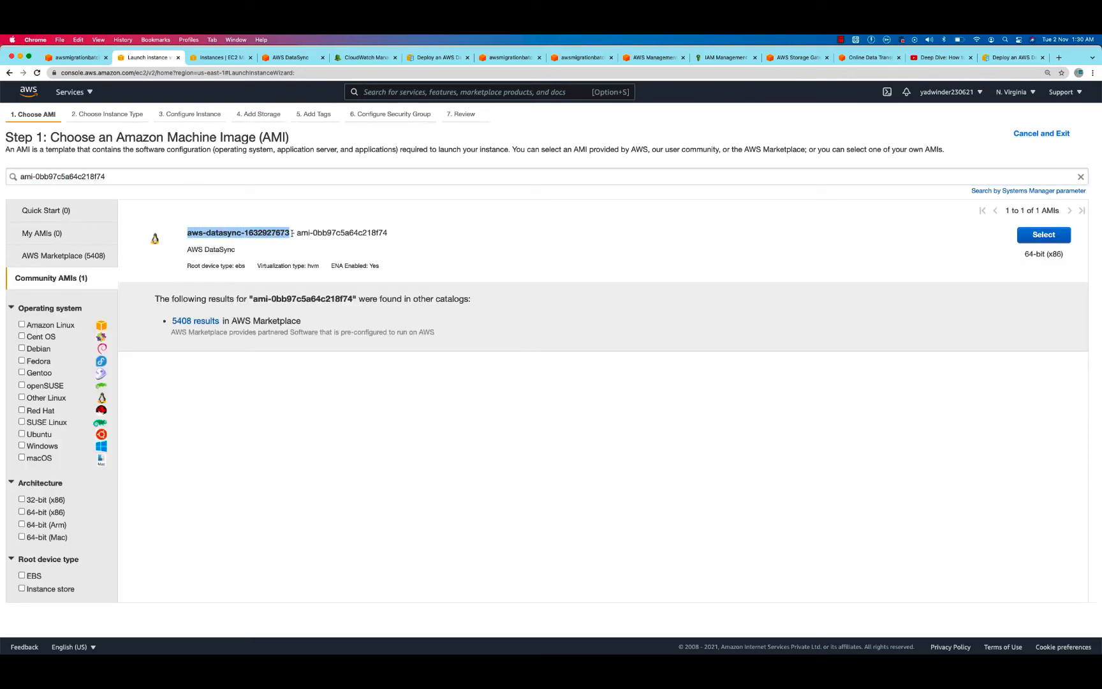
left_click(1044, 234)
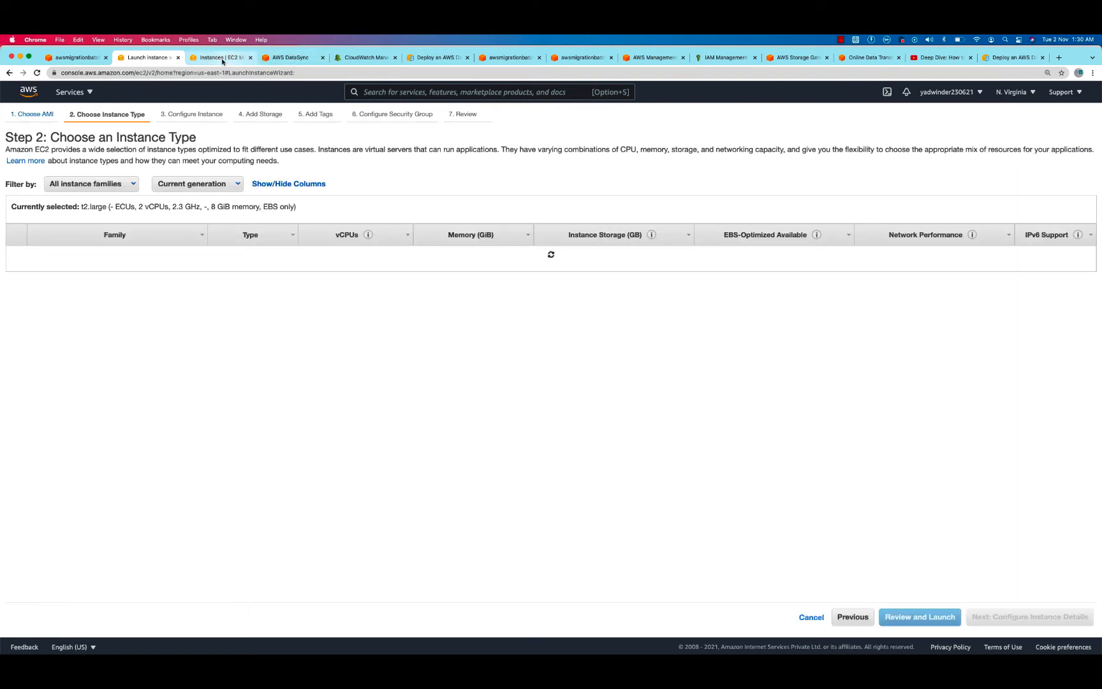
- Examine the recommended EC2 instance types and the RAM and disk space requirements in the DataSync agent requirements documentation
left_click(430, 59)
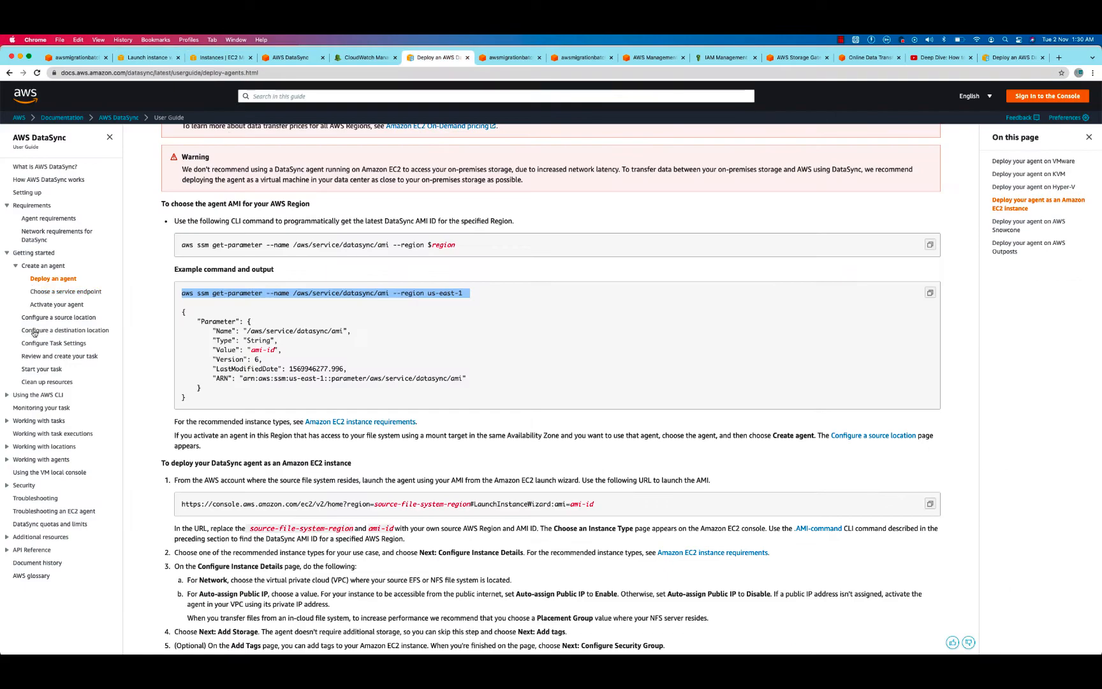
left_click(50, 219)
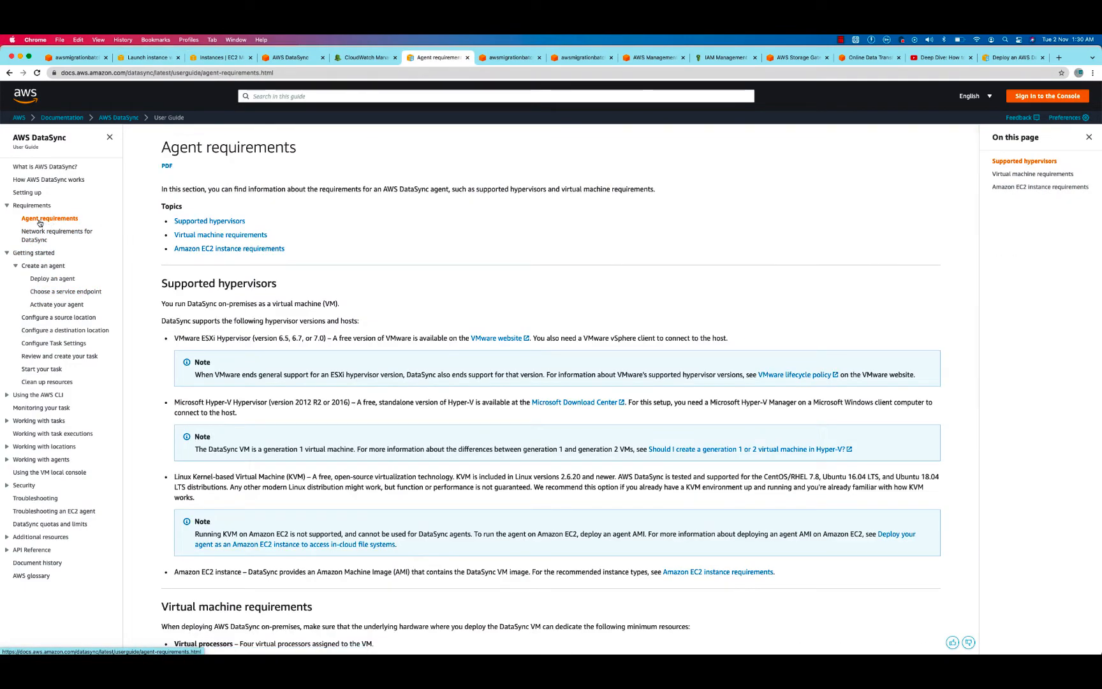
scroll(222, 381, "down", 5)
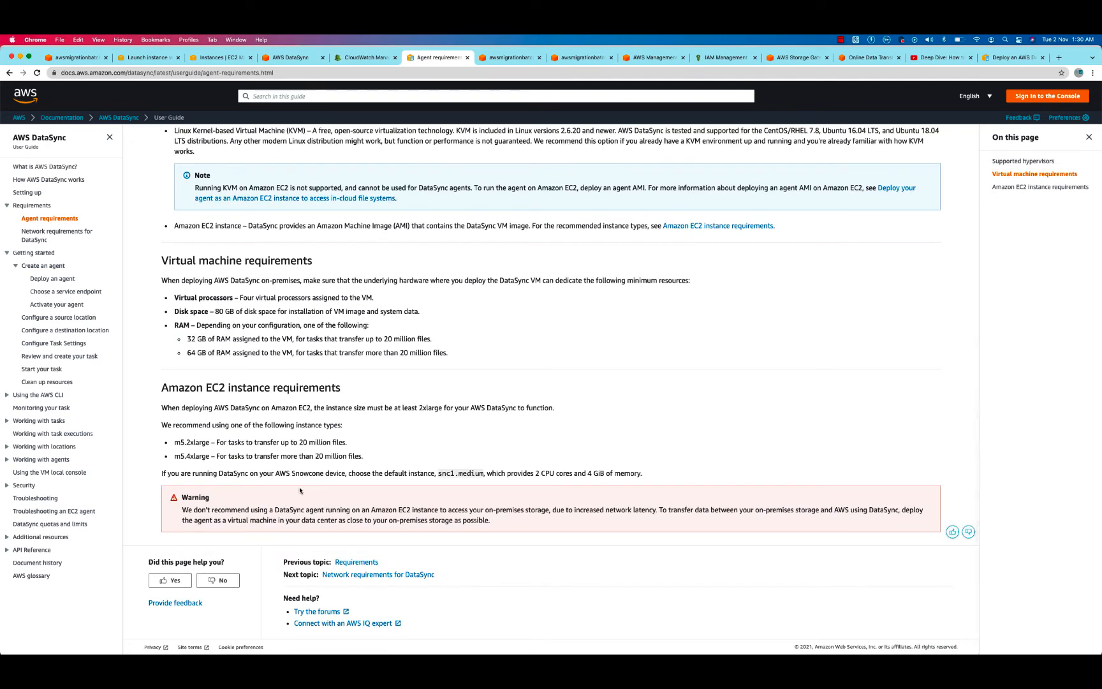
left_click_drag(348, 442, 179, 444)
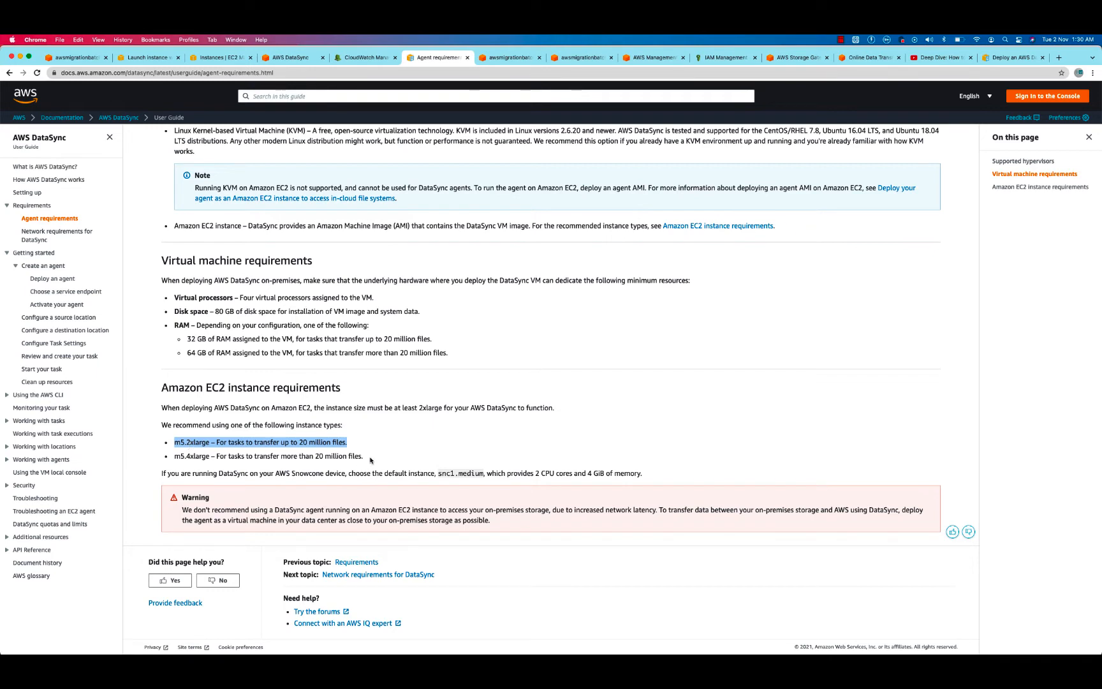
left_click_drag(372, 459, 172, 463)
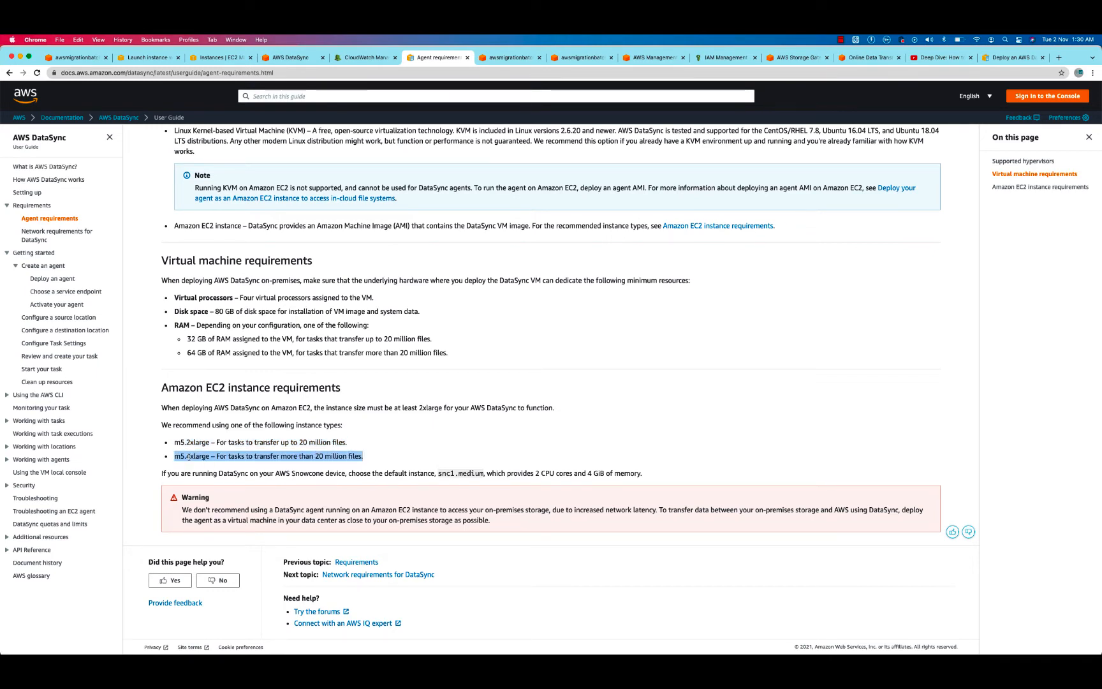
left_click_drag(185, 338, 217, 354)
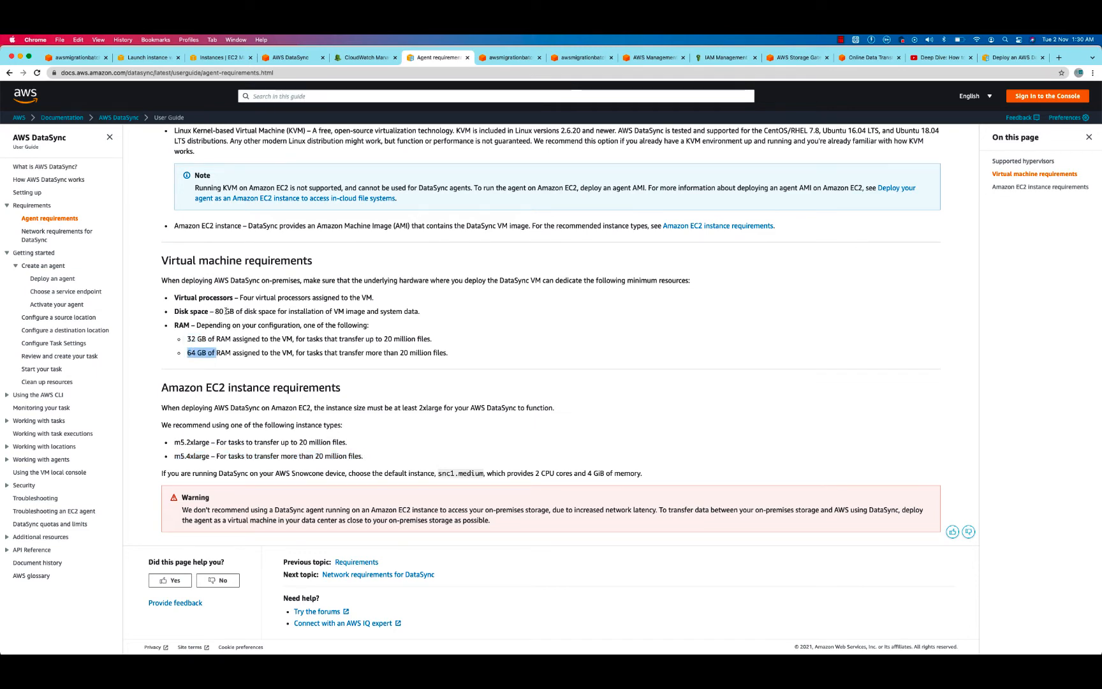
left_click_drag(215, 311, 248, 312)
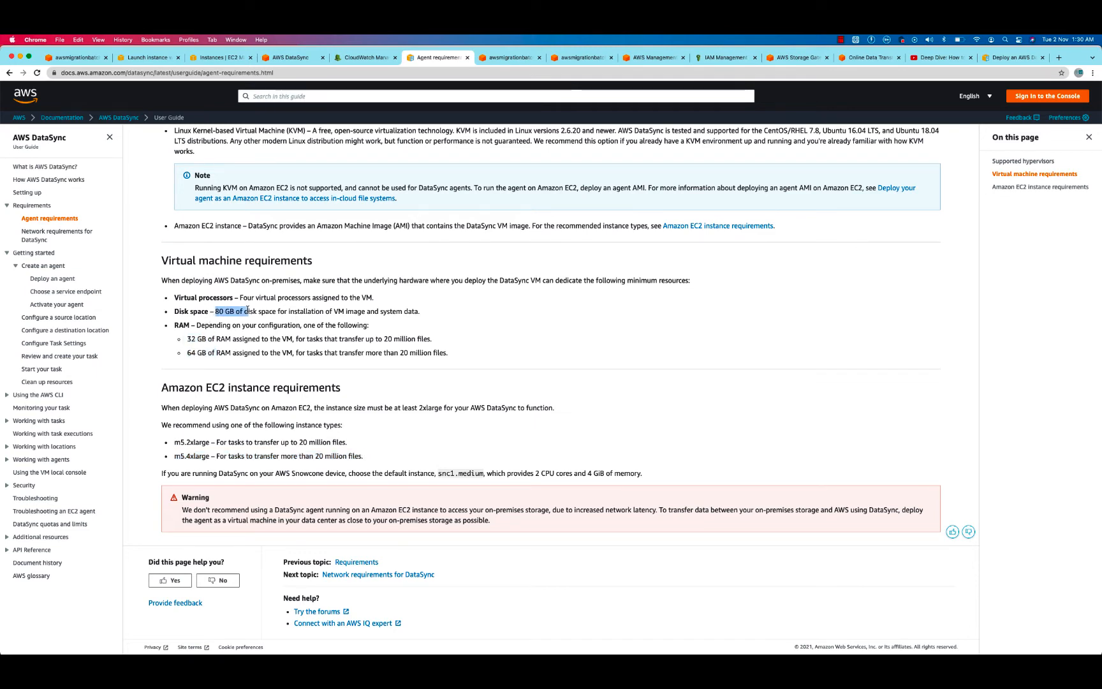
- Choose the t2.medium instance type in the launch wizard and accept the default instance details and storage
left_click(143, 58)
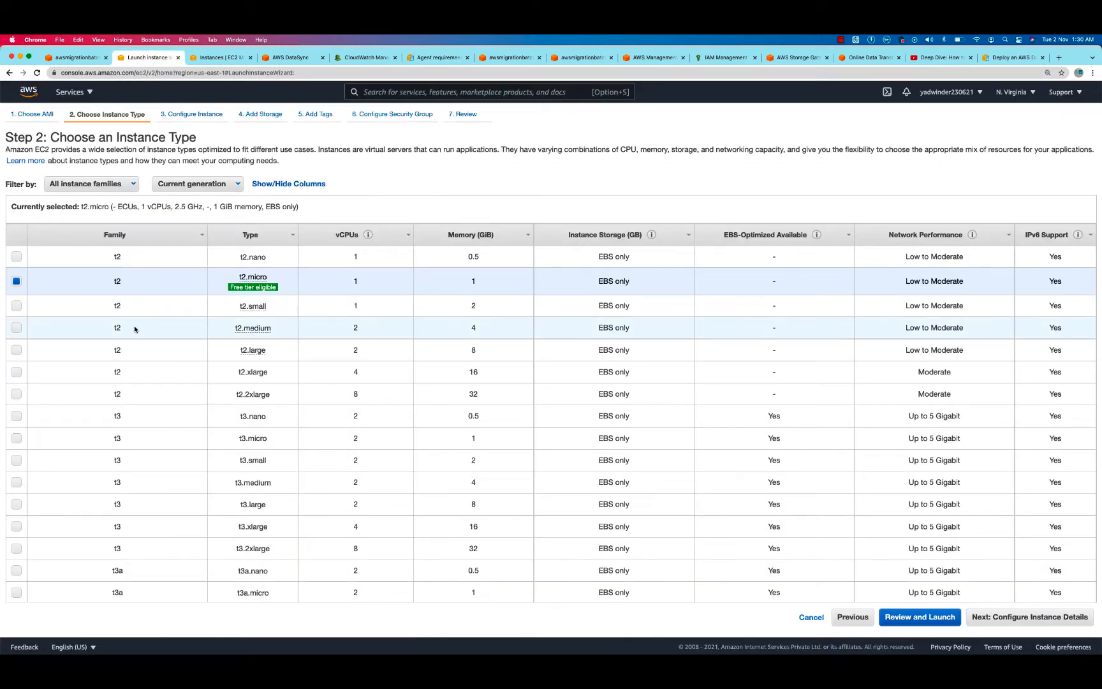
left_click(17, 329)
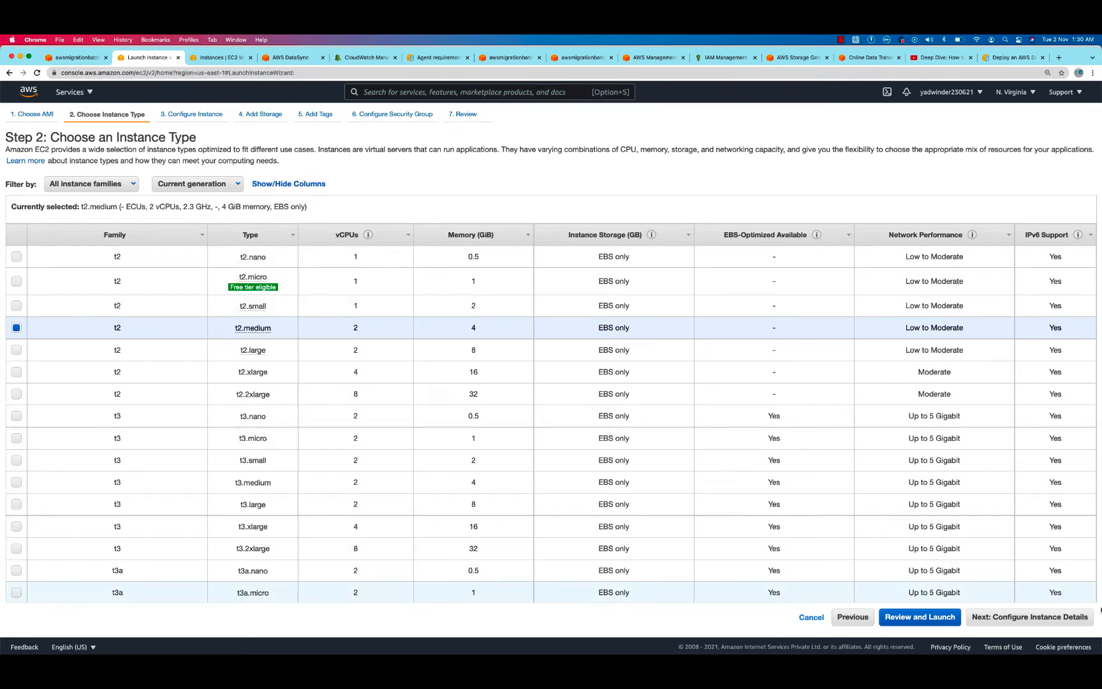
left_click(1046, 617)
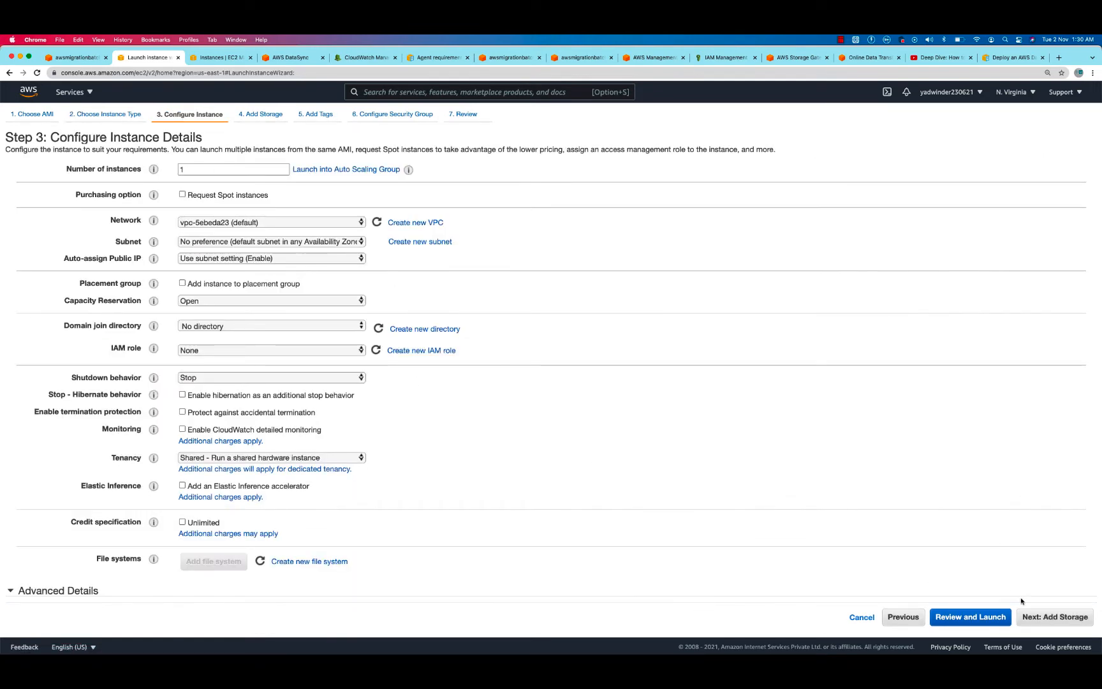
left_click(1055, 617)
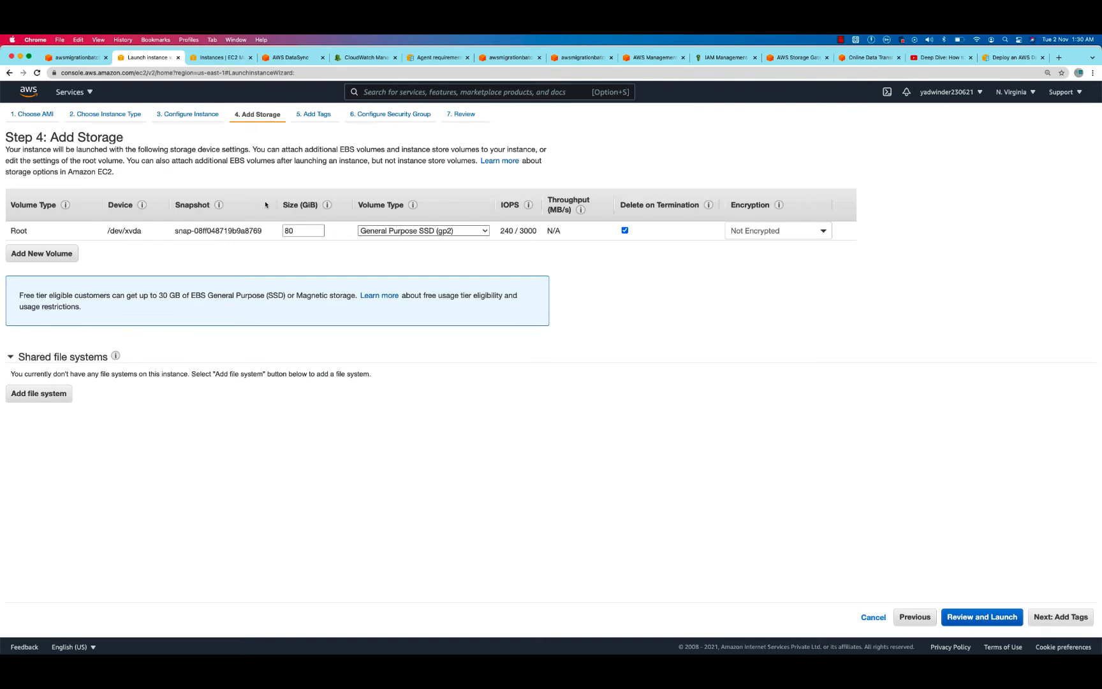
left_click(1038, 612)
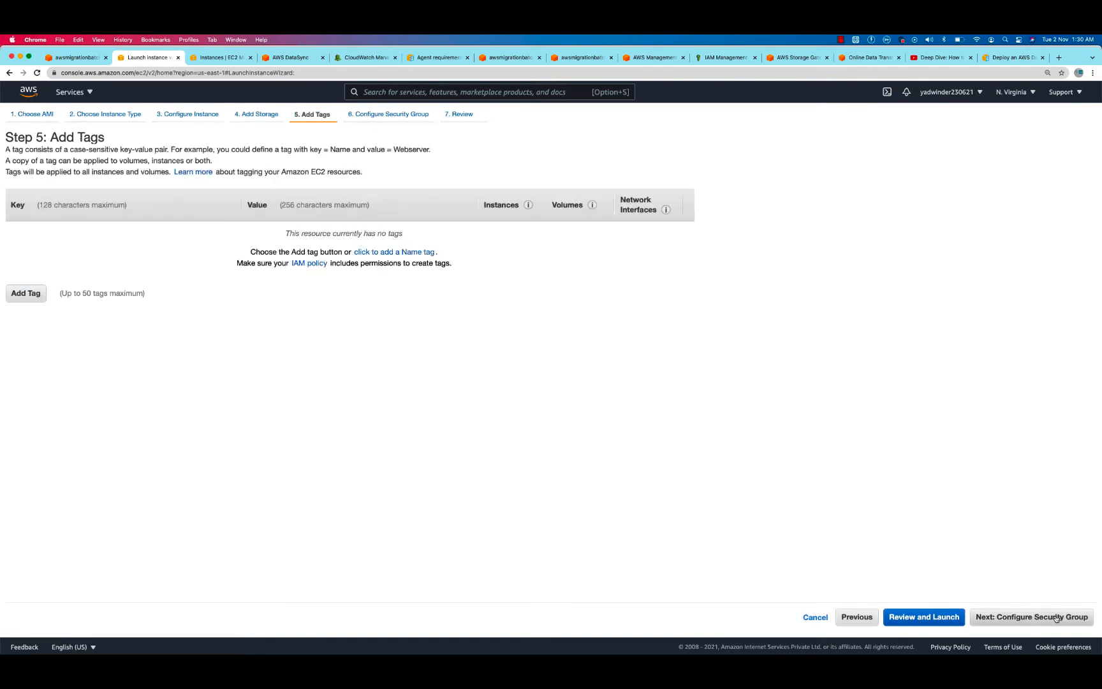
- Add a tag to the instance with key Name and value Datasync-agent
left_click(26, 296)
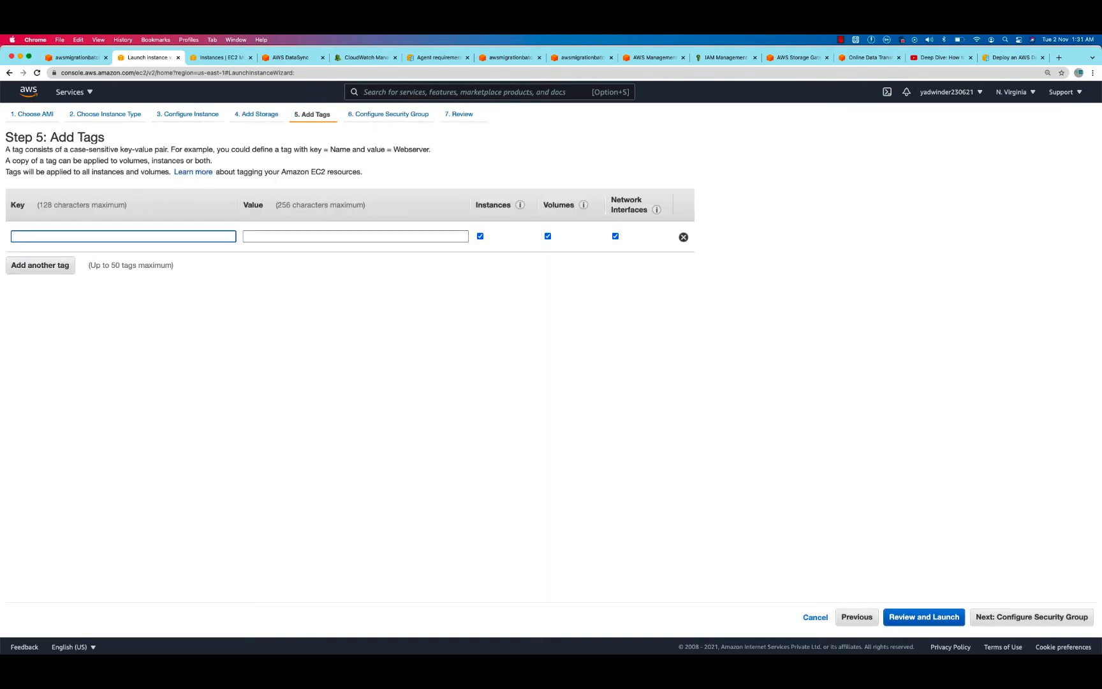
type("Name")
key("Tab")
type("Da")
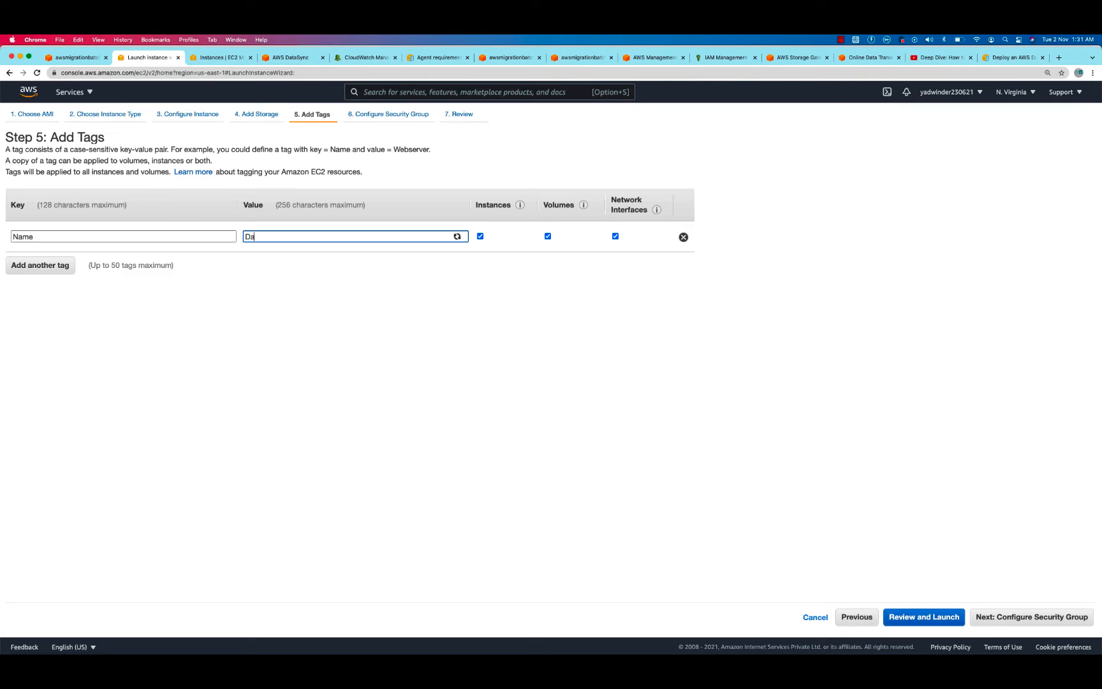
type("tasync-agent")
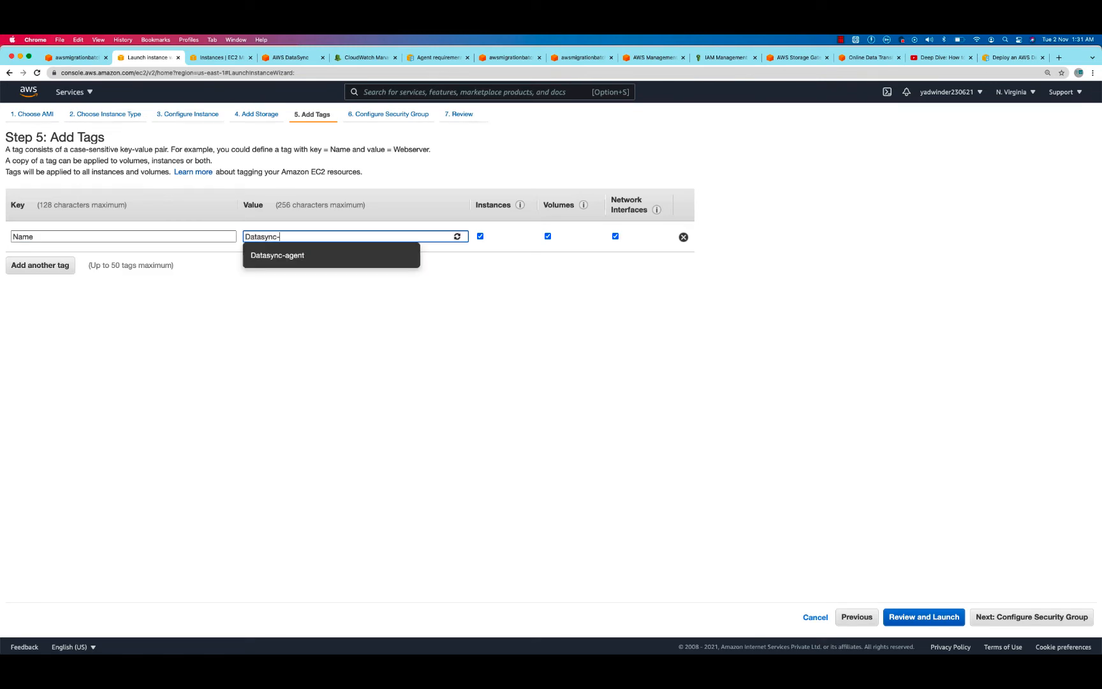
left_click(409, 454)
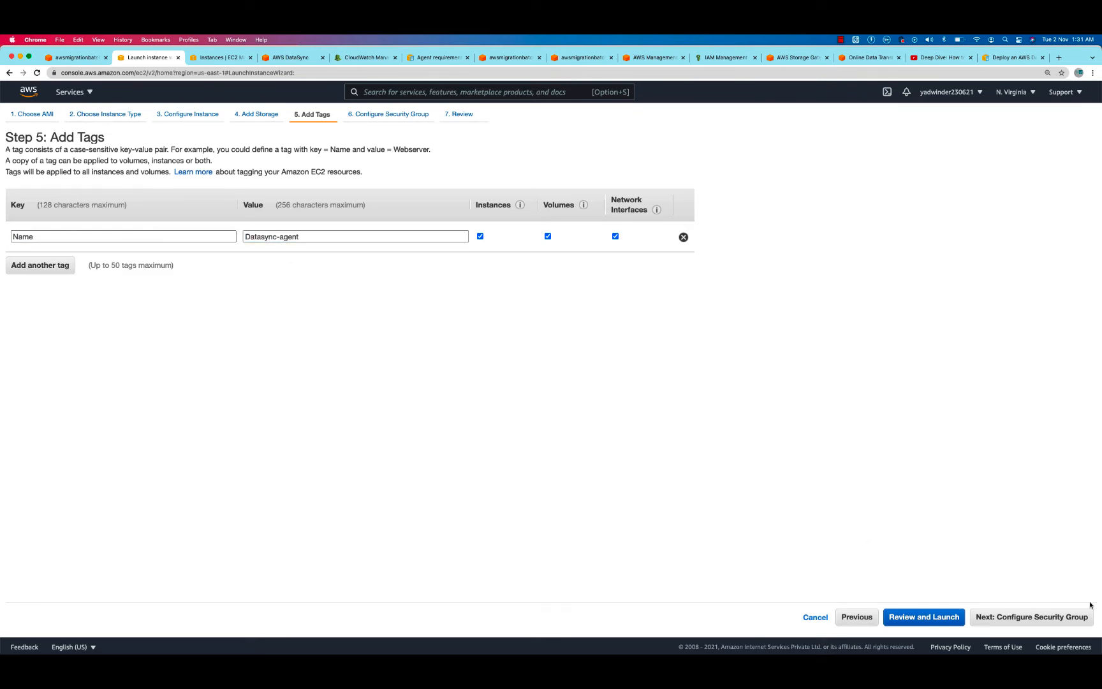
- Assign the existing security group AXAinfotech-Batch-SG to the instance and proceed to the launch review
left_click(1067, 628)
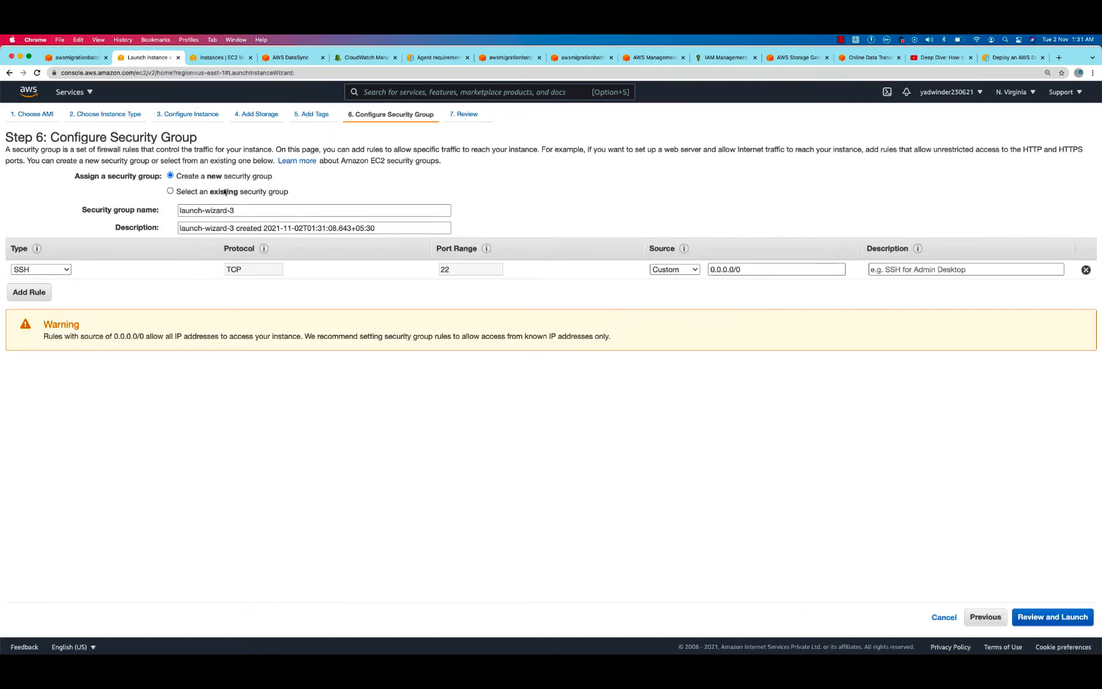
left_click(224, 192)
left_click(326, 250)
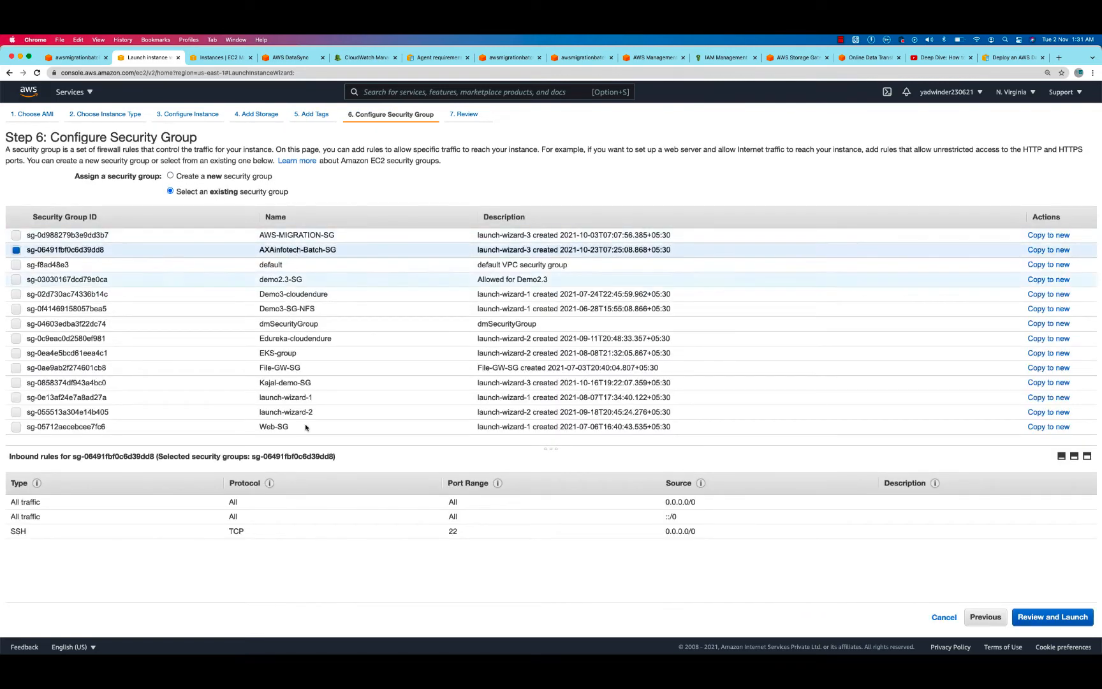
left_click(1072, 618)
- Launch the instance with the existing migration RSA key pair, acknowledging key access, and select the new Datasync-agent in the instance list
left_click(1074, 619)
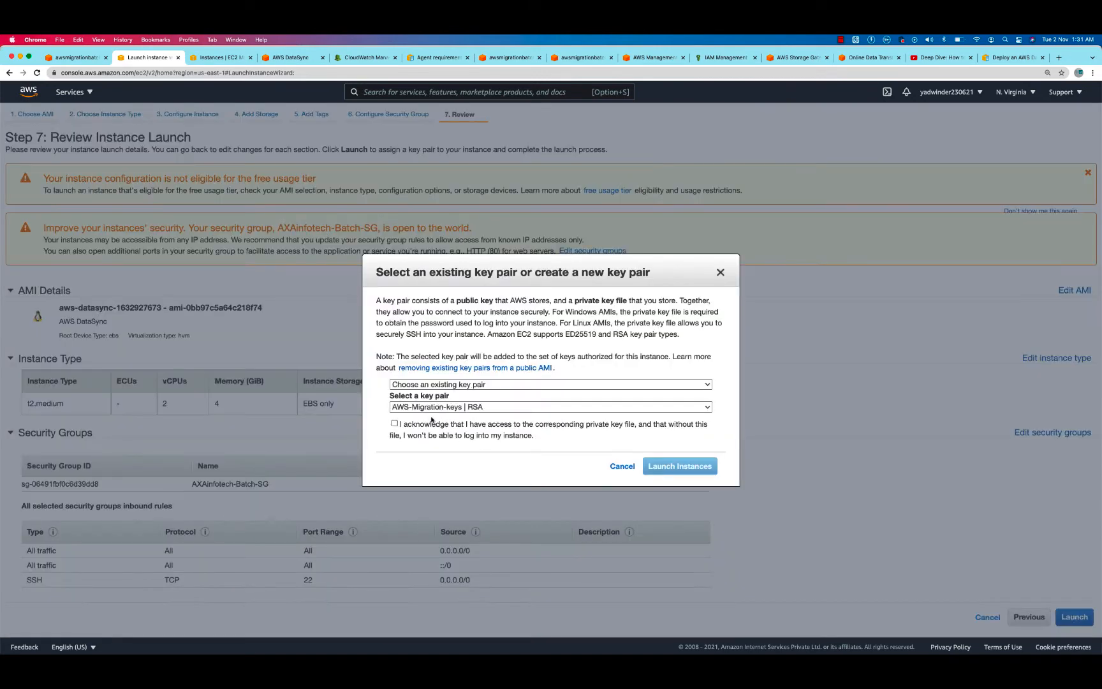
left_click(440, 385)
left_click(440, 385)
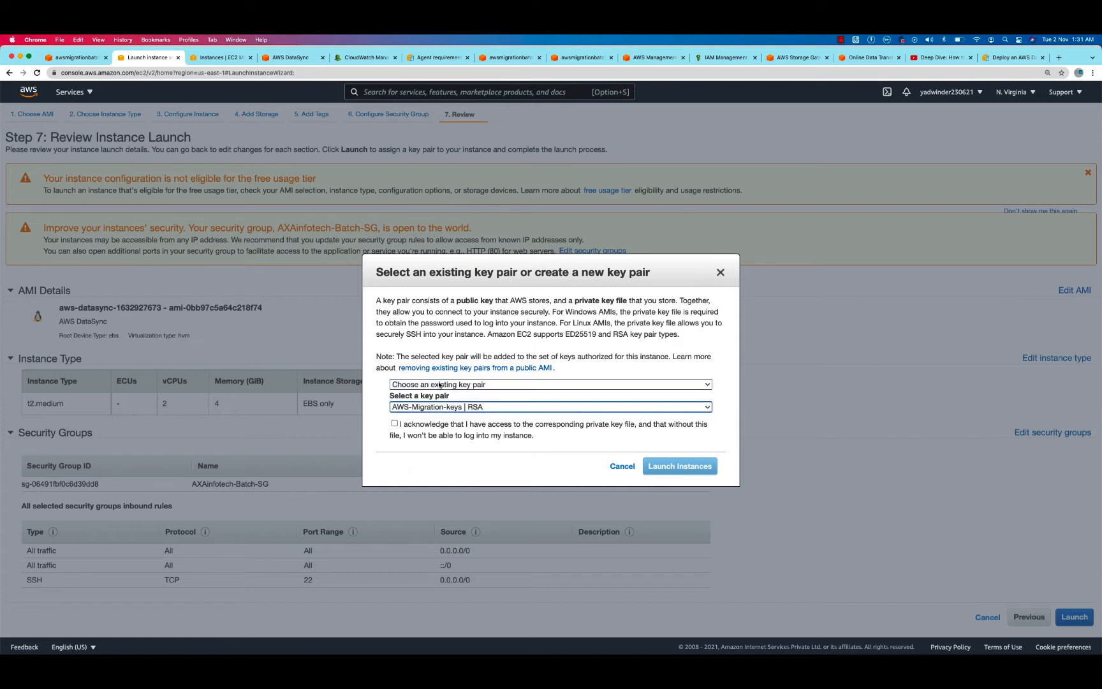
key("Down")
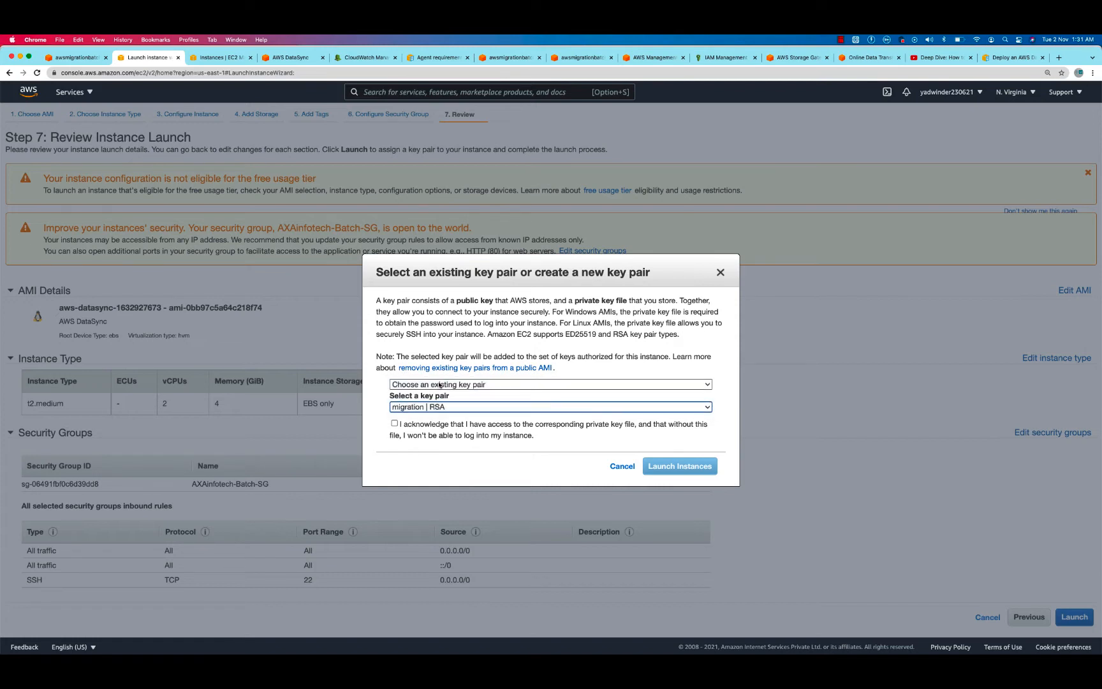
left_click(395, 424)
left_click(708, 470)
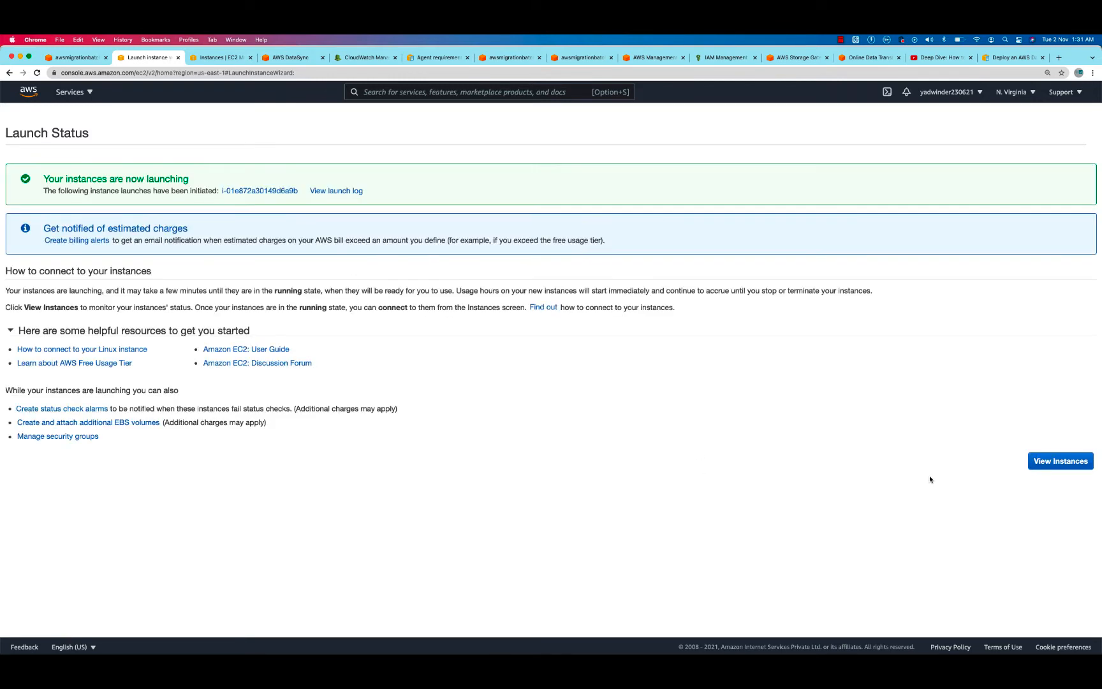
left_click(1045, 459)
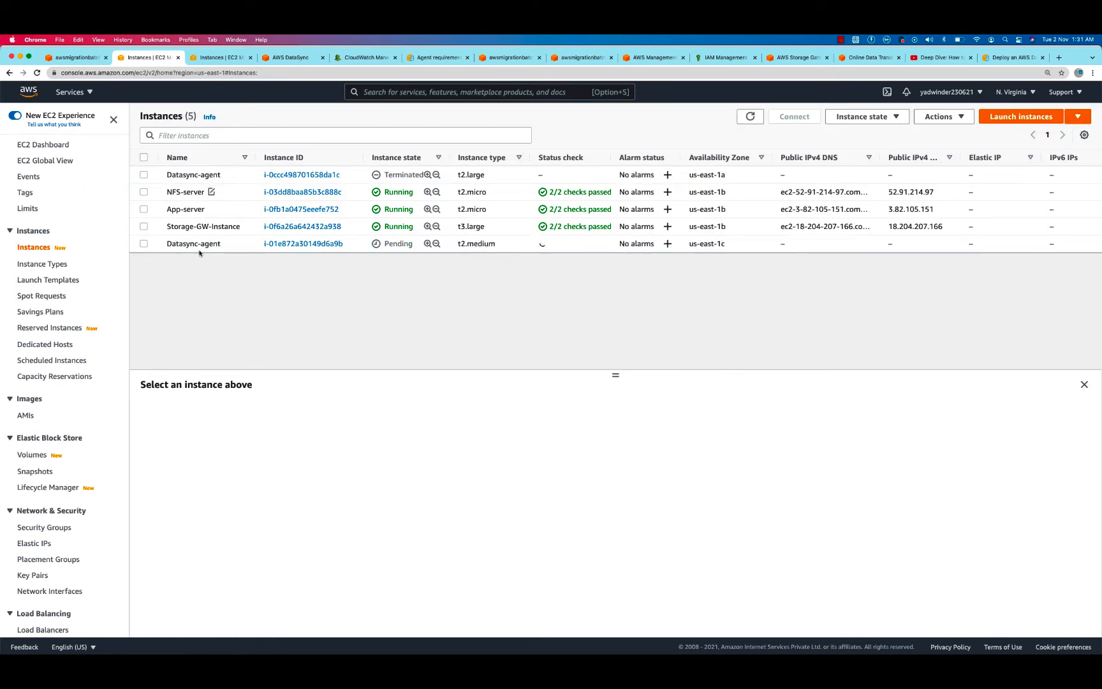
left_click(144, 245)
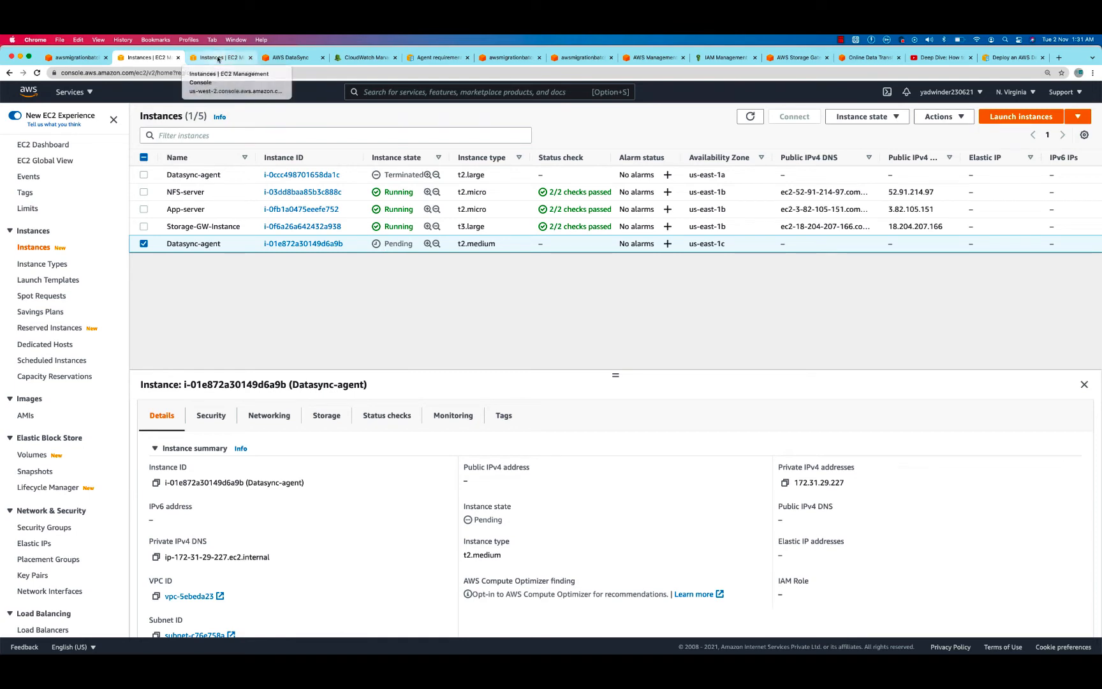
- Leave the agent creation form for the DataSync task list and check the console's selected region
left_click(237, 59)
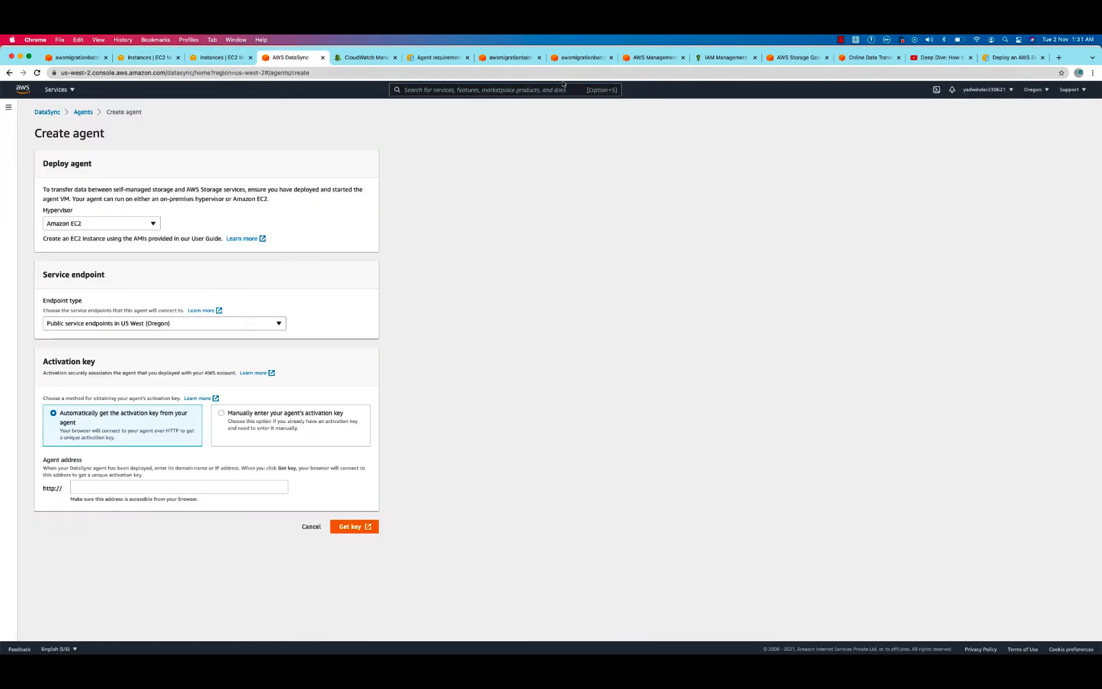
left_click(46, 113)
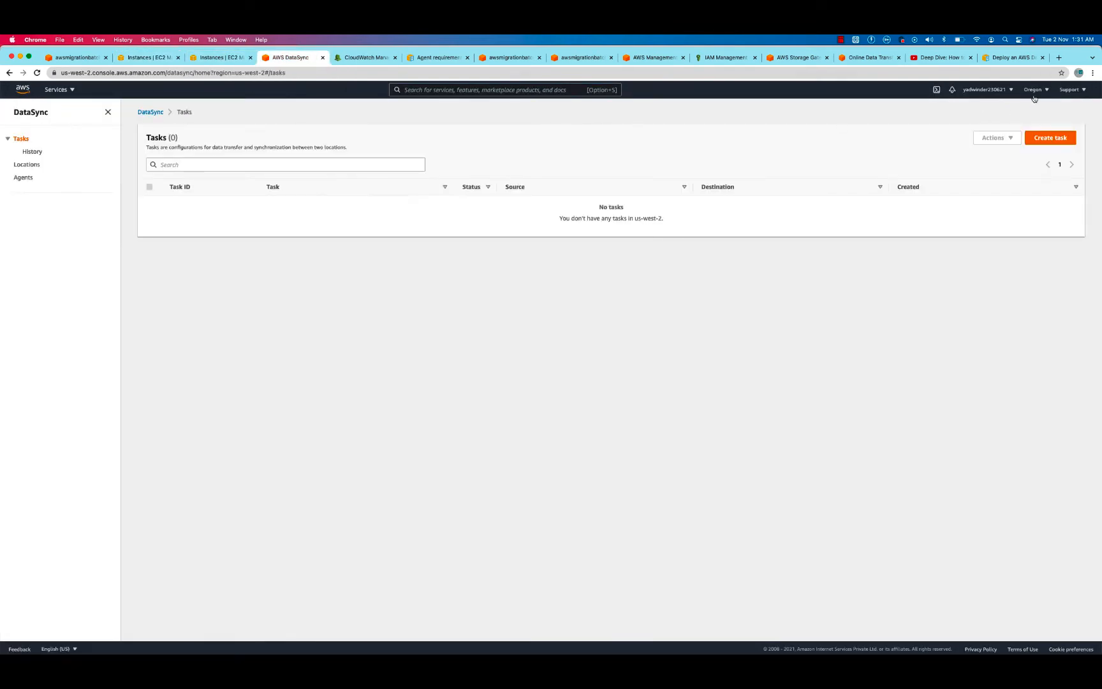
left_click(1035, 90)
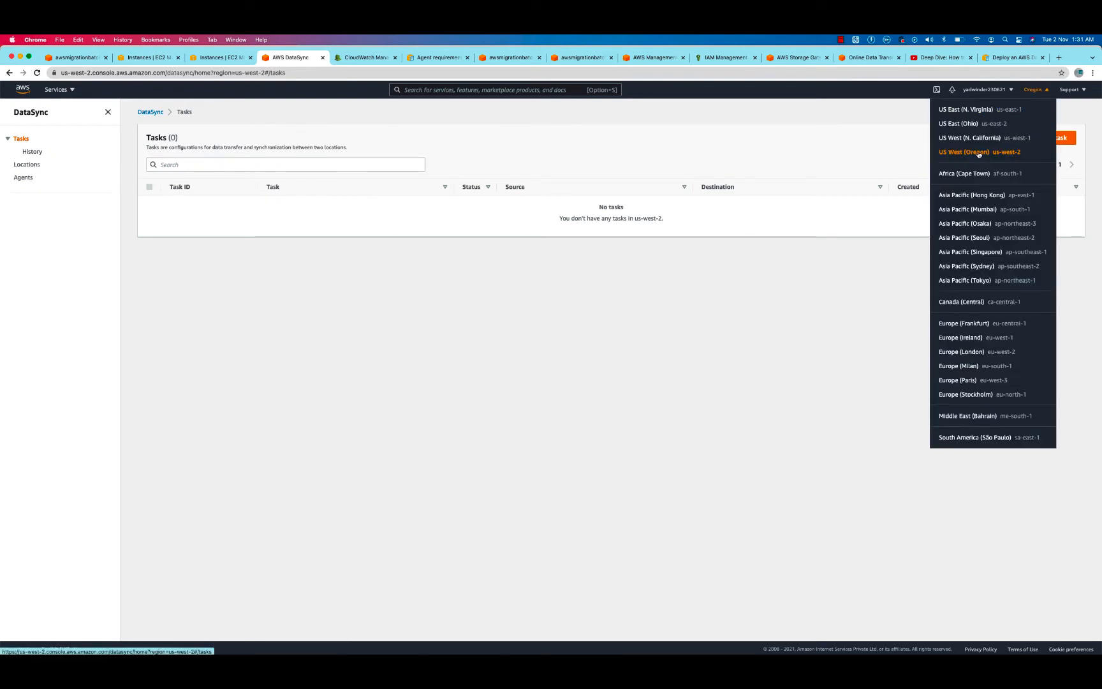
left_click(765, 319)
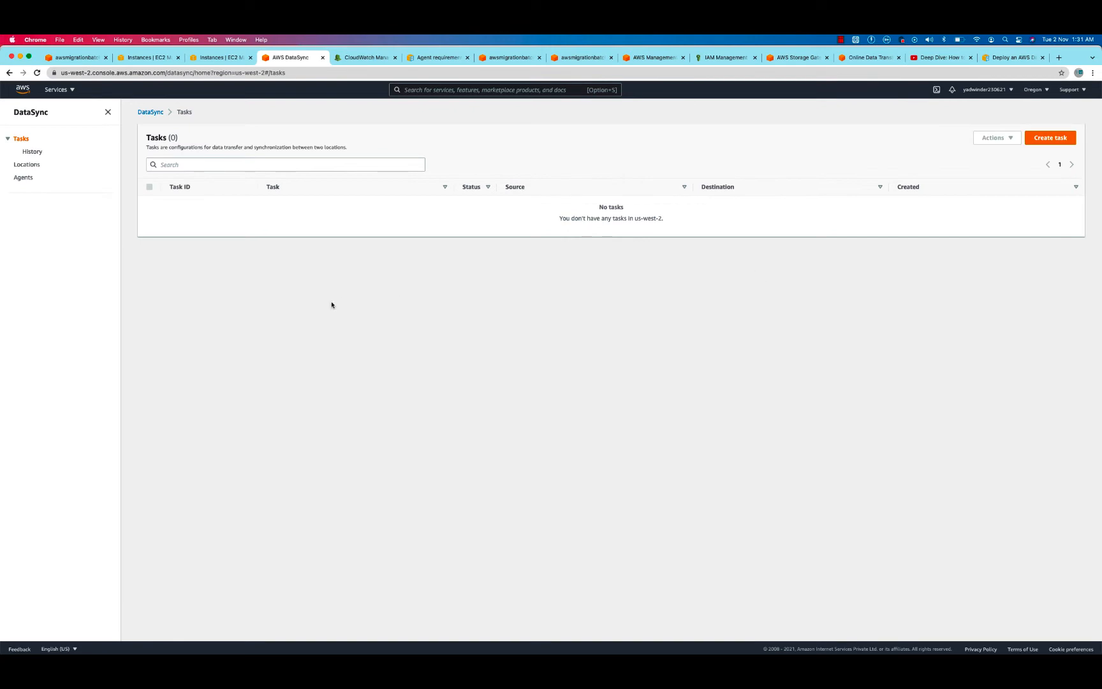
- Switch to PowerPoint, examine the Datasync Service box in the File Storage Gateway diagram, and return to the DataSync console in Chrome
key("super+Tab")
left_click(235, 345)
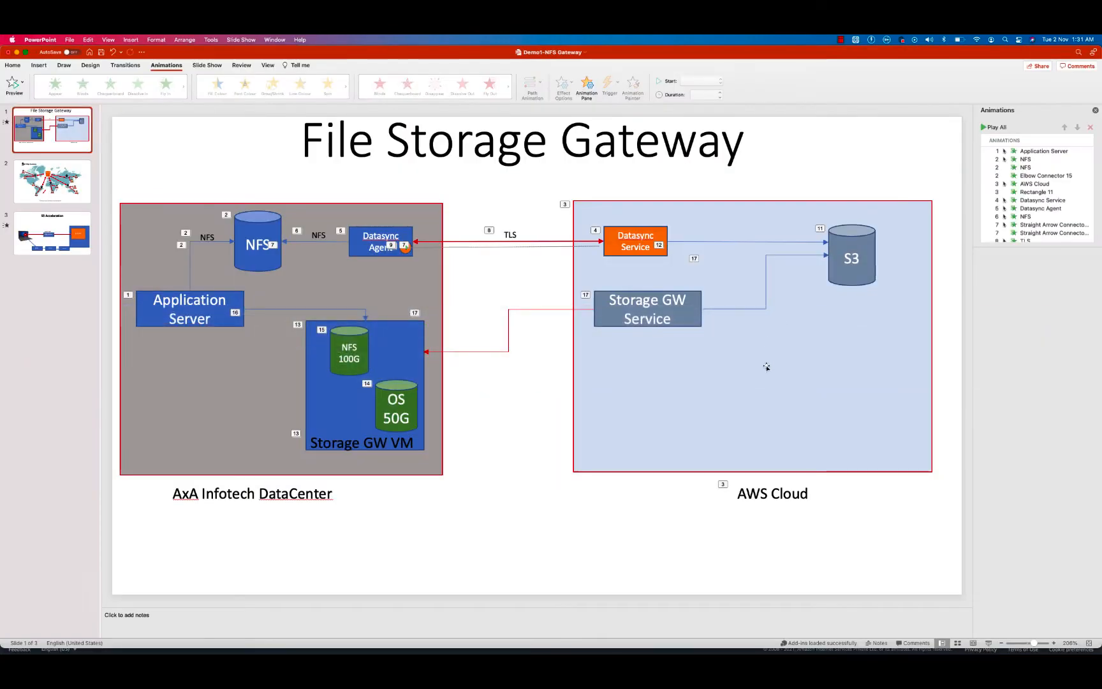
left_click(638, 236)
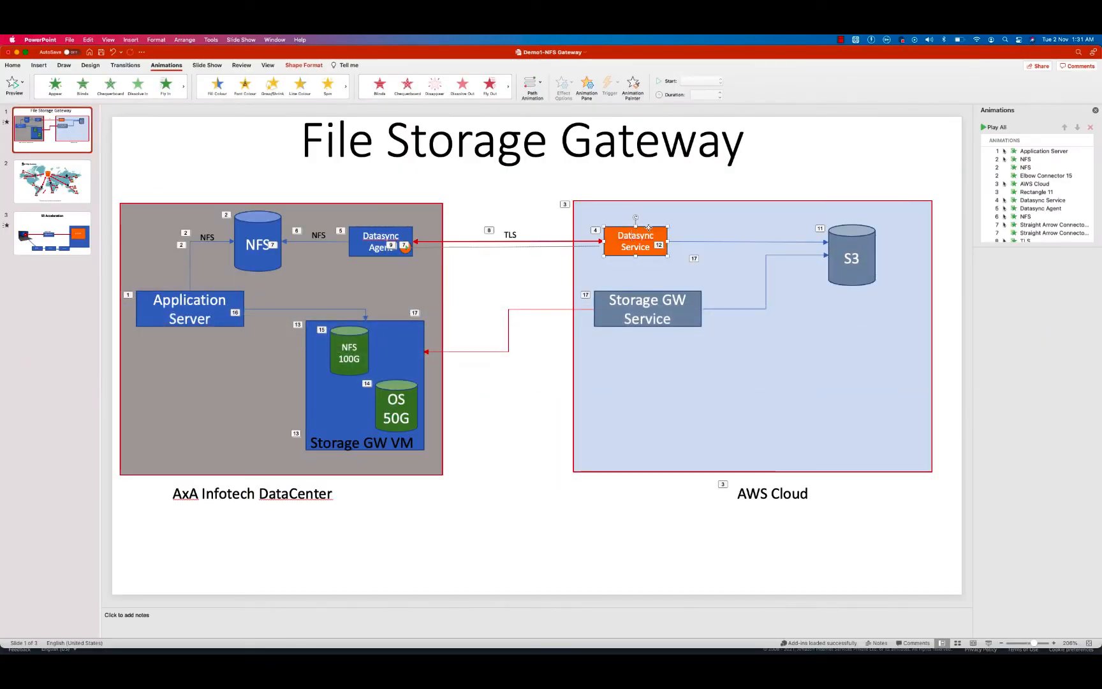
key("super+Tab")
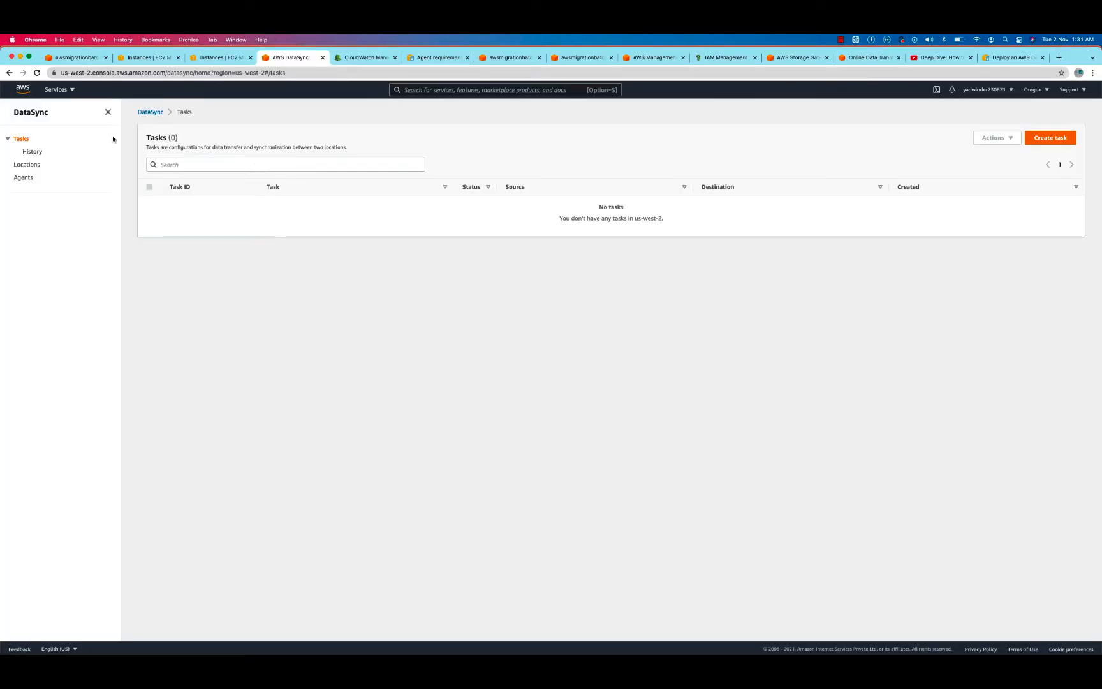
- Open the DataSync start page and begin agent setup for a data transfer between on-premises storage and AWS
left_click(46, 111)
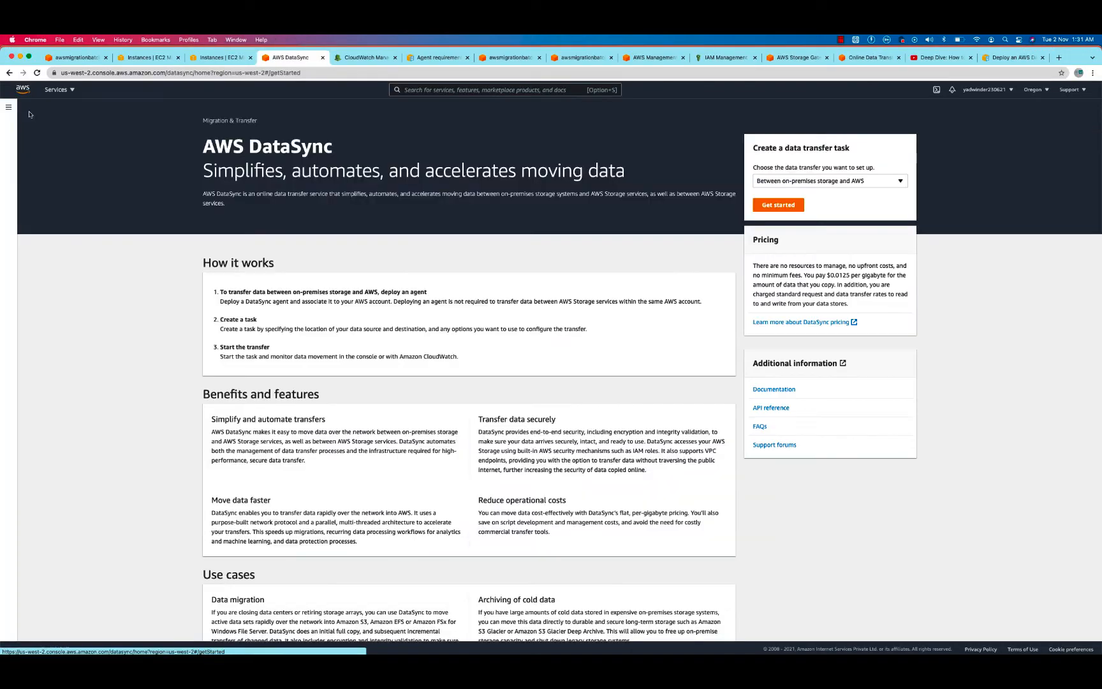
left_click(794, 183)
left_click(794, 191)
left_click(787, 206)
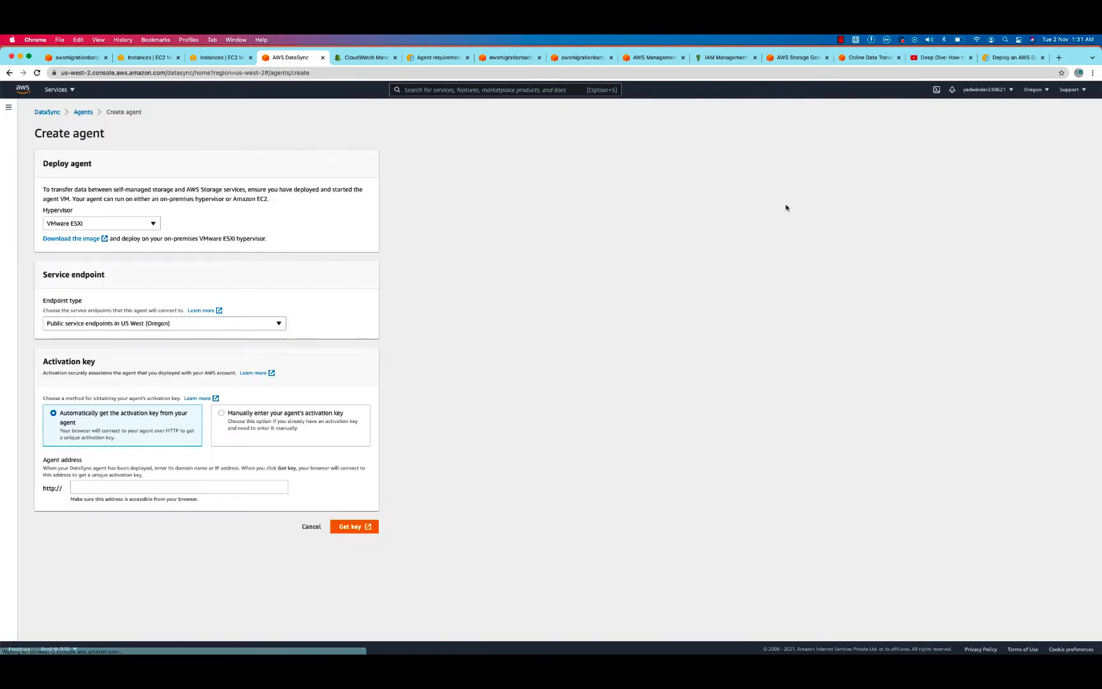
- Try the FIPS and VPC PrivateLink endpoint types, then return to Public service endpoints in US West (Oregon)
left_click(69, 323)
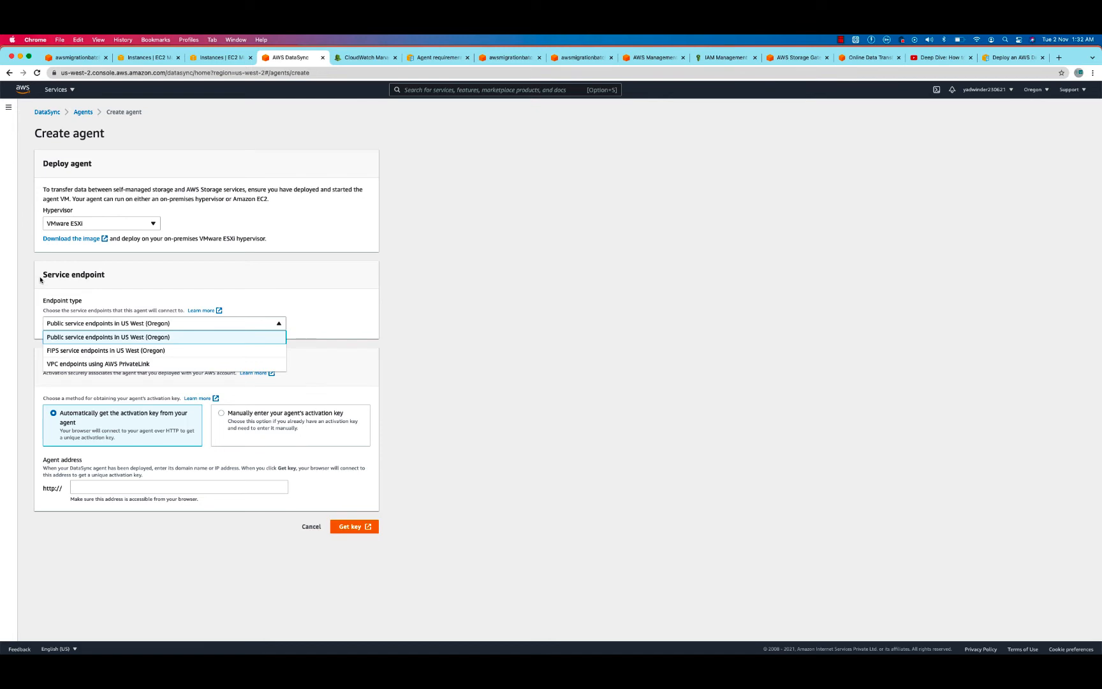
left_click(93, 353)
left_click(86, 321)
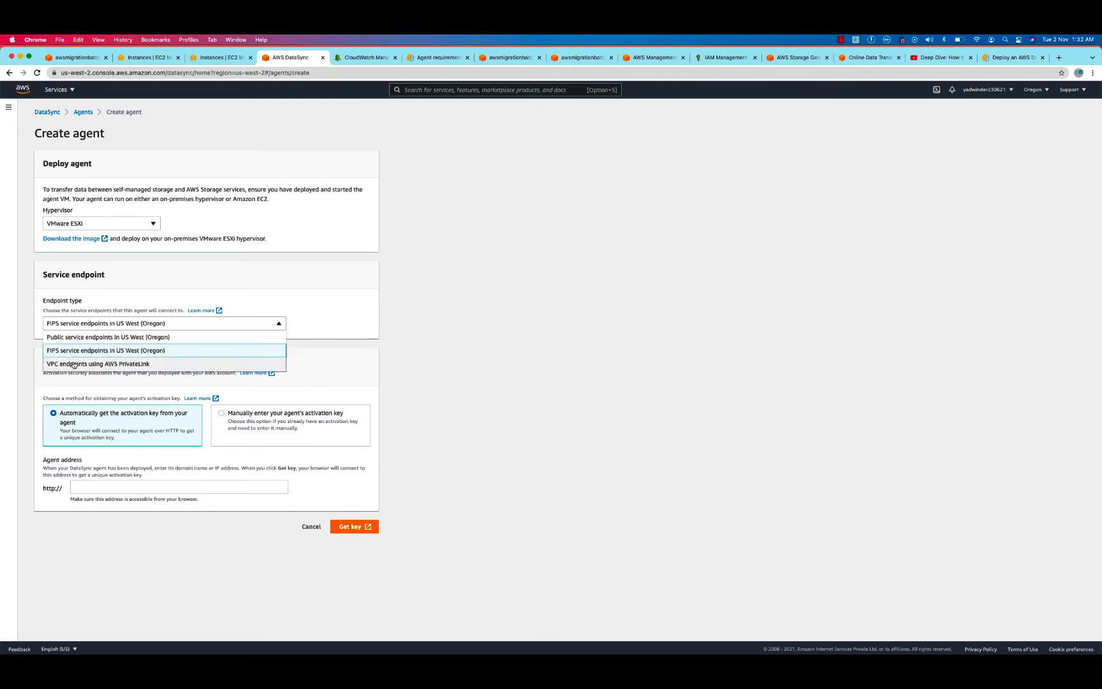
left_click(73, 361)
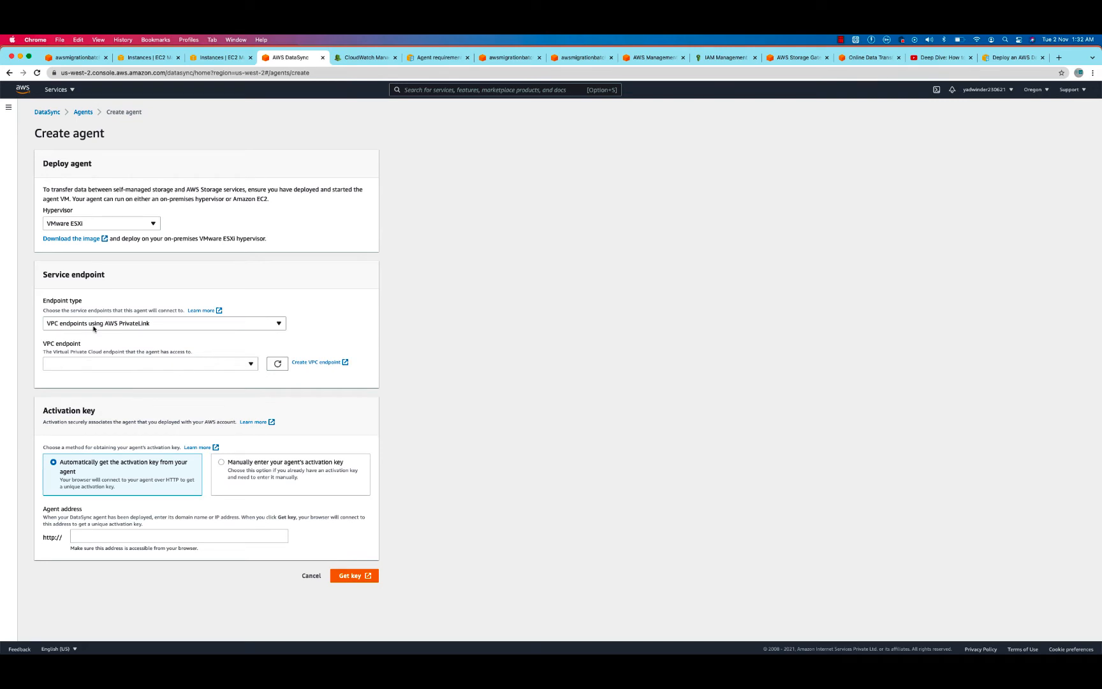
left_click(74, 364)
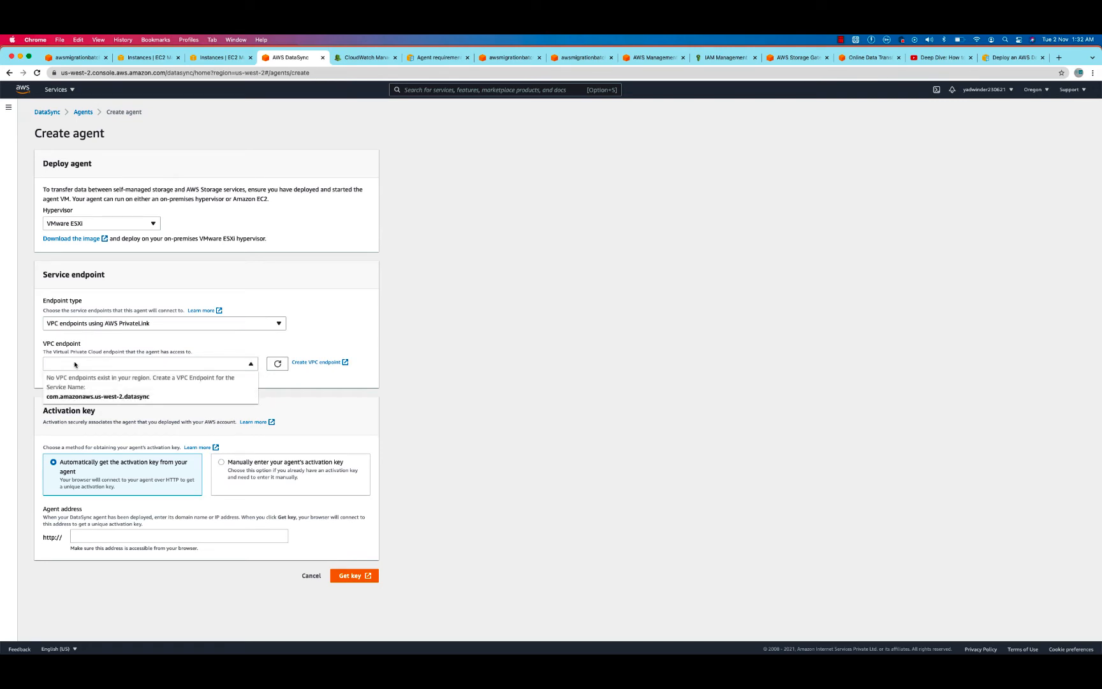
left_click(93, 324)
left_click(86, 336)
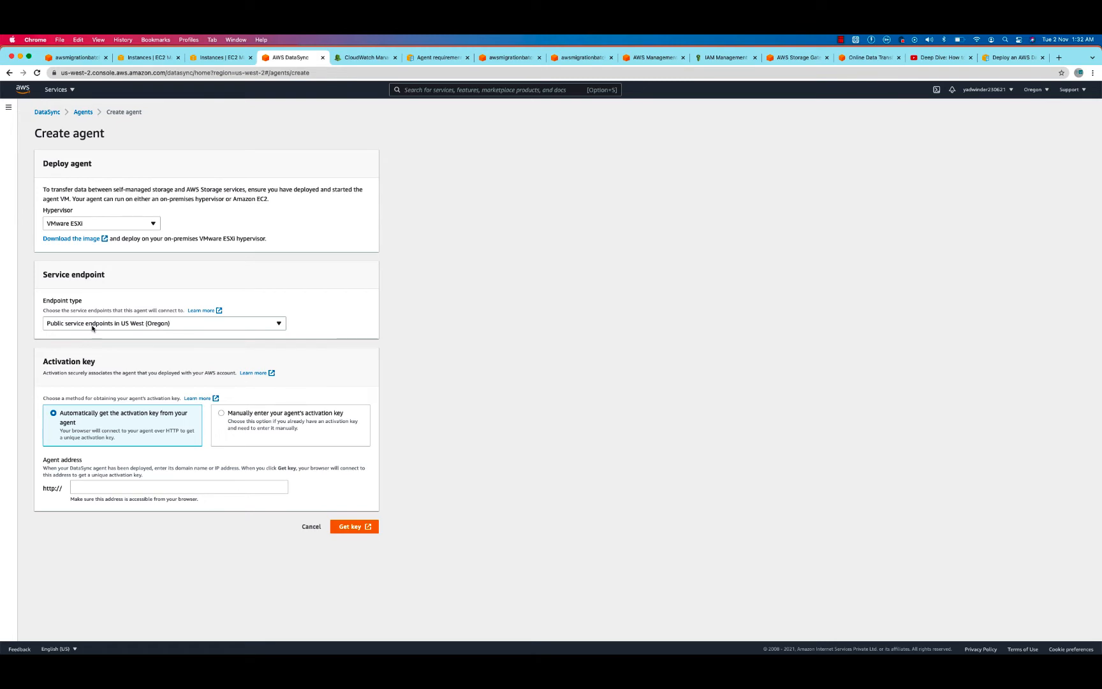
- Copy the Datasync-agent instance's public IPv4 address 54.225.5.174 from EC2 into the agent address and request the activation key
left_click(89, 485)
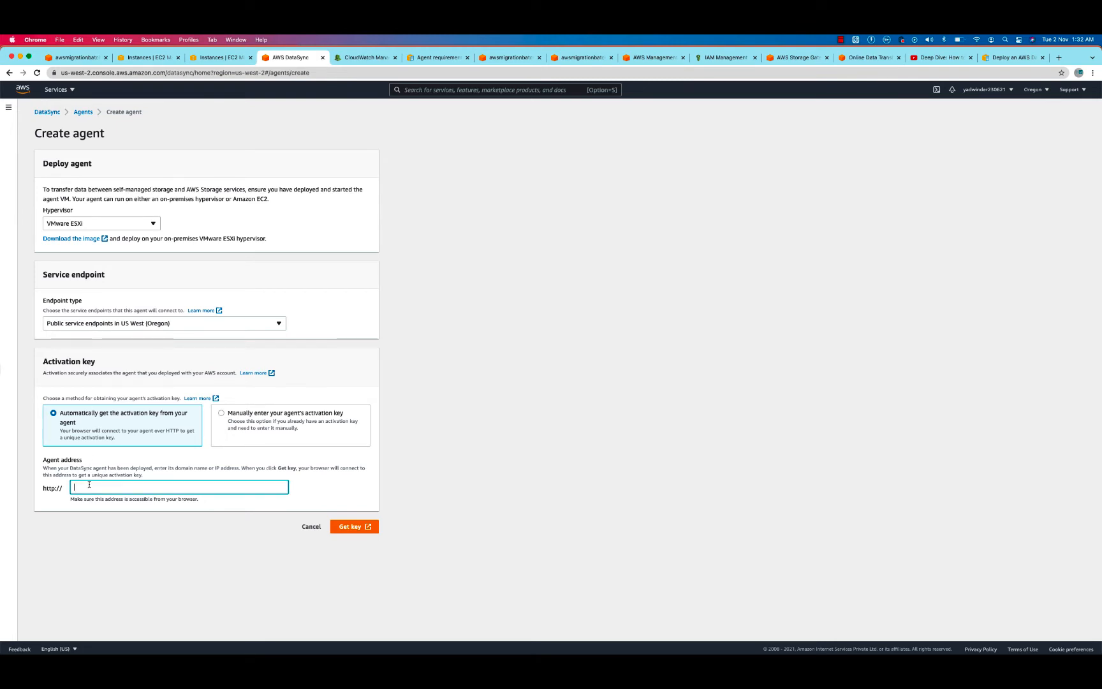
left_click(146, 58)
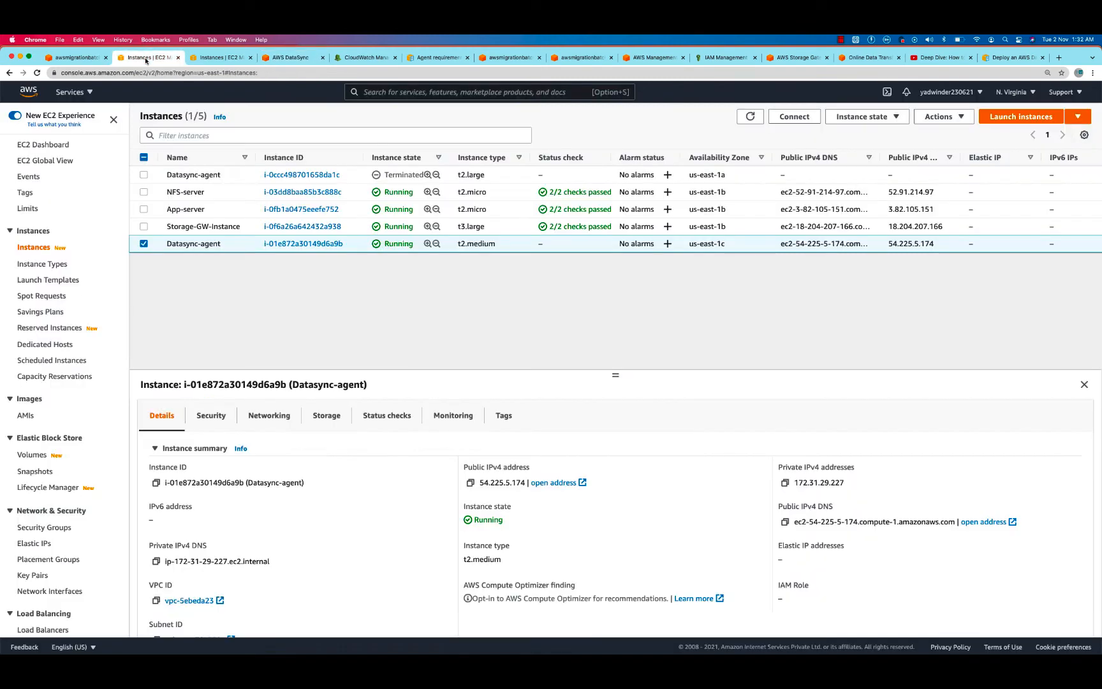
left_click(470, 483)
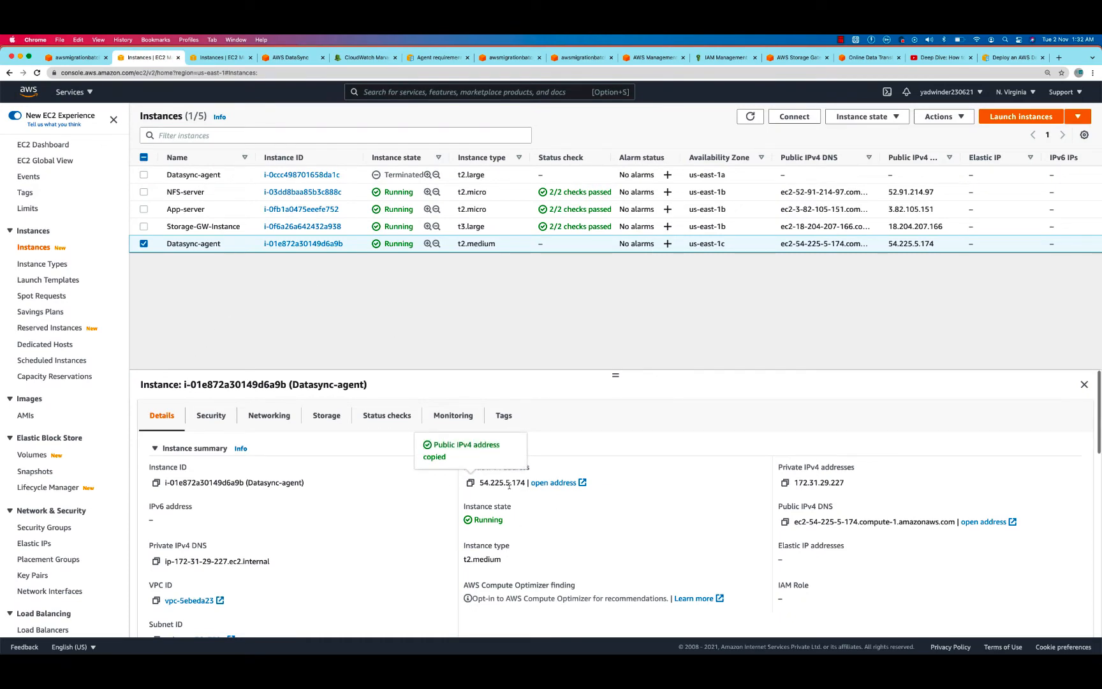
left_click(290, 58)
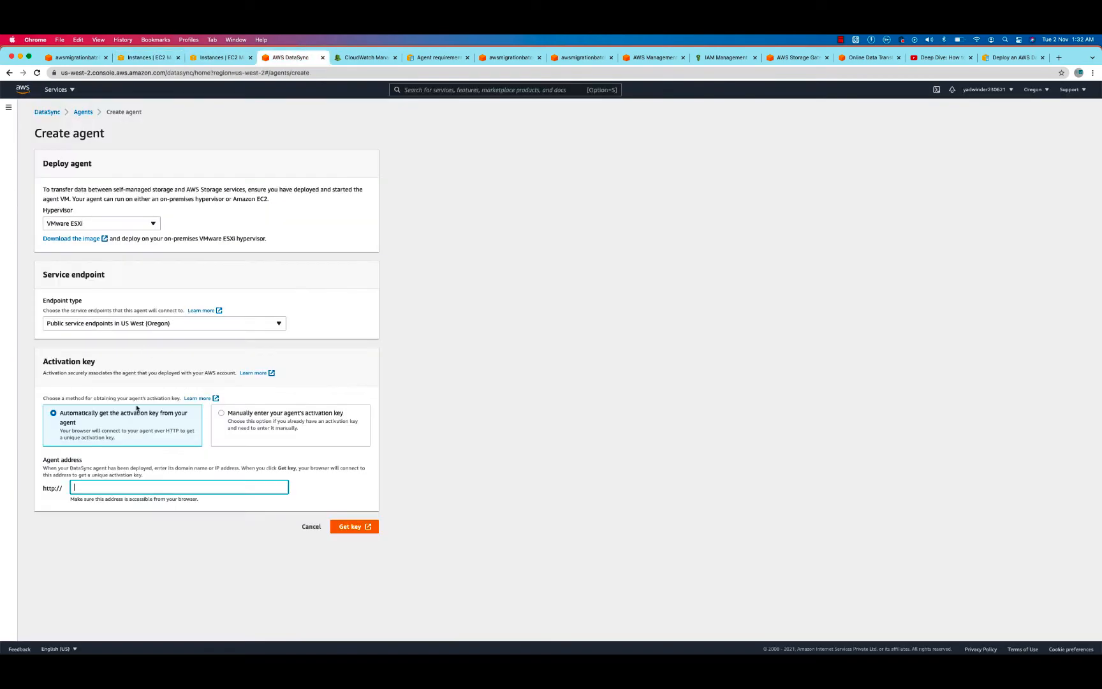
key("super+v")
left_click(353, 527)
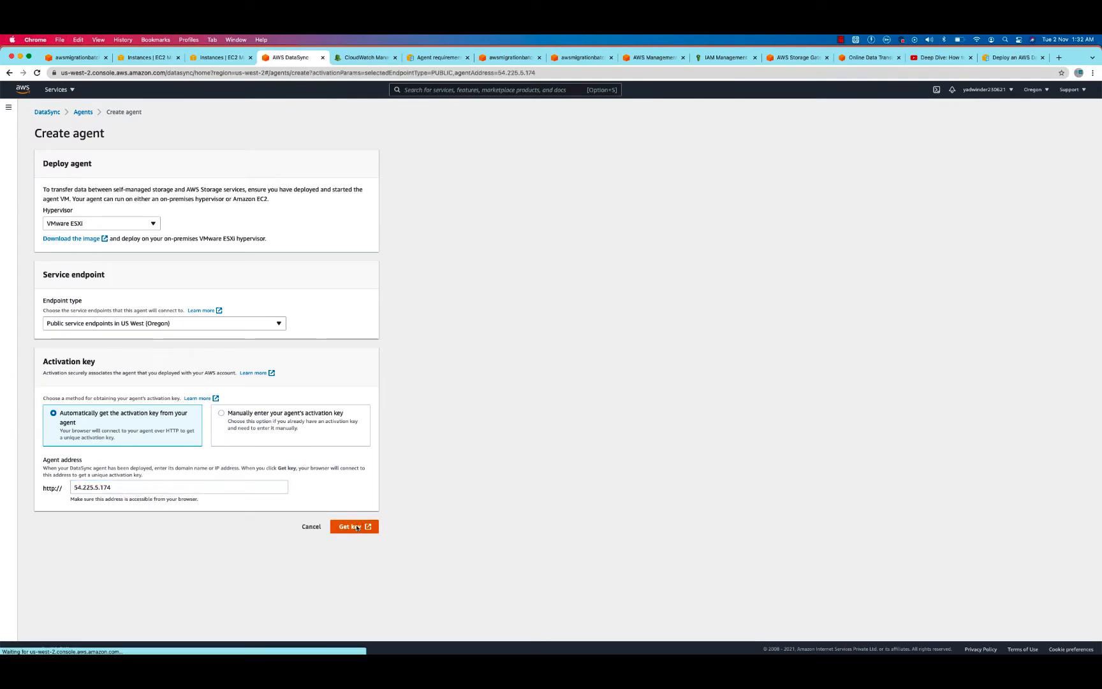
- Switch to PowerPoint, examine the Datasync Agent box and its connections in the diagram, and return to Chrome
key("super+Tab")
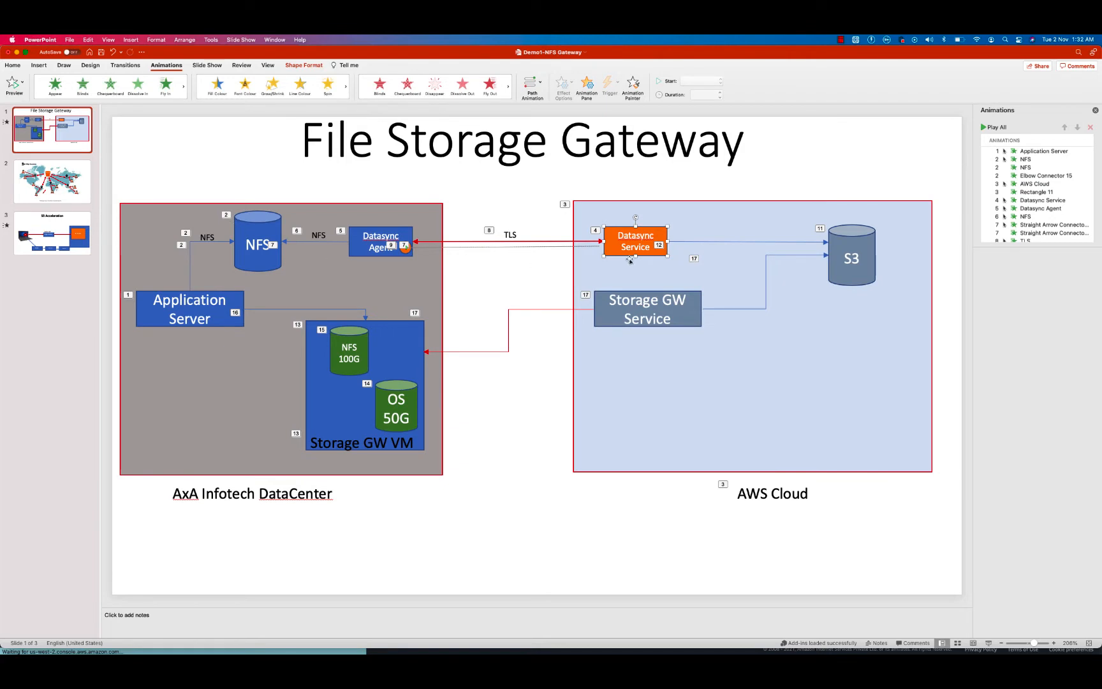
left_click(373, 234)
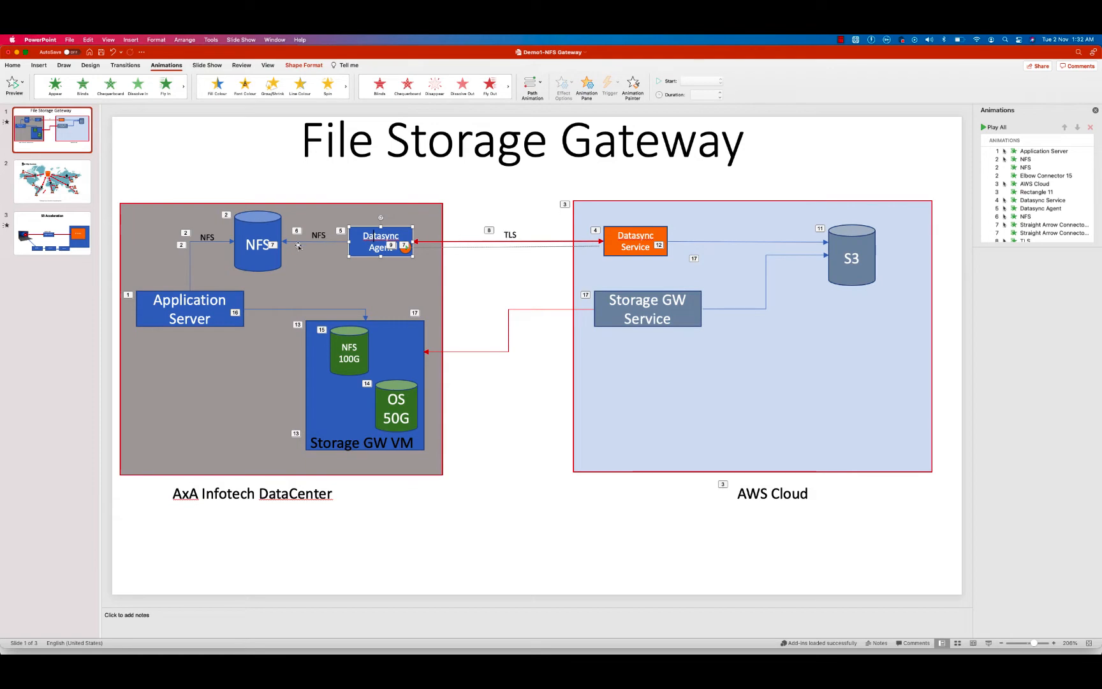
key("super+Tab")
- Retry the activation key request for agent address 54.225.5.174, returning to the agent creation form after each attempt
left_click(663, 327)
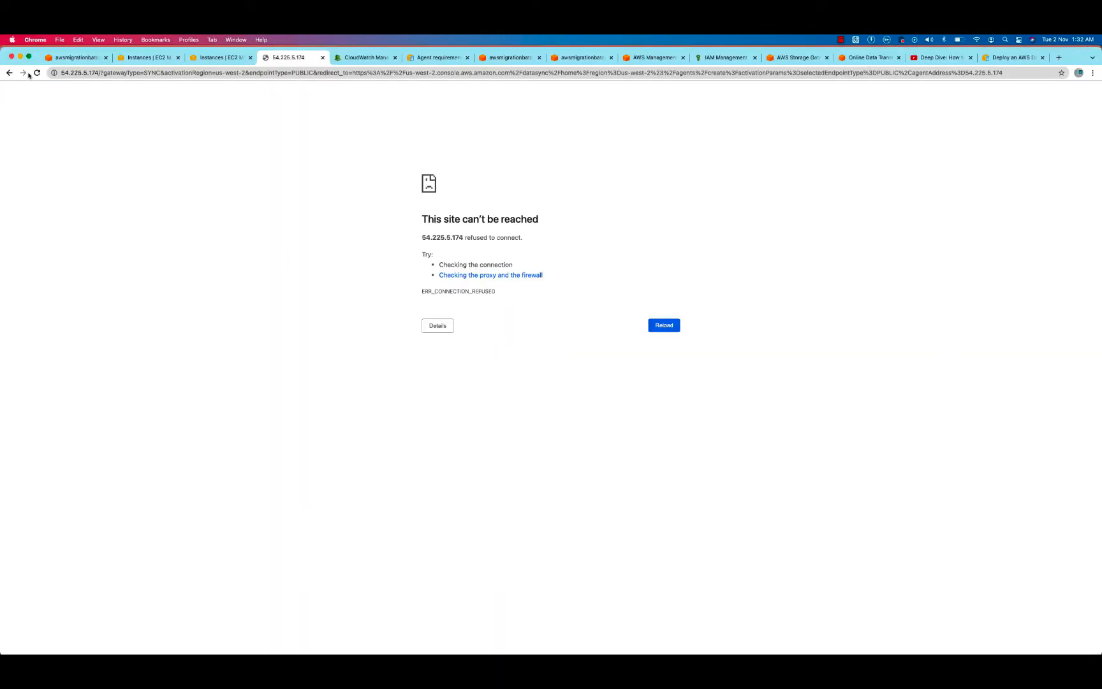
left_click(8, 73)
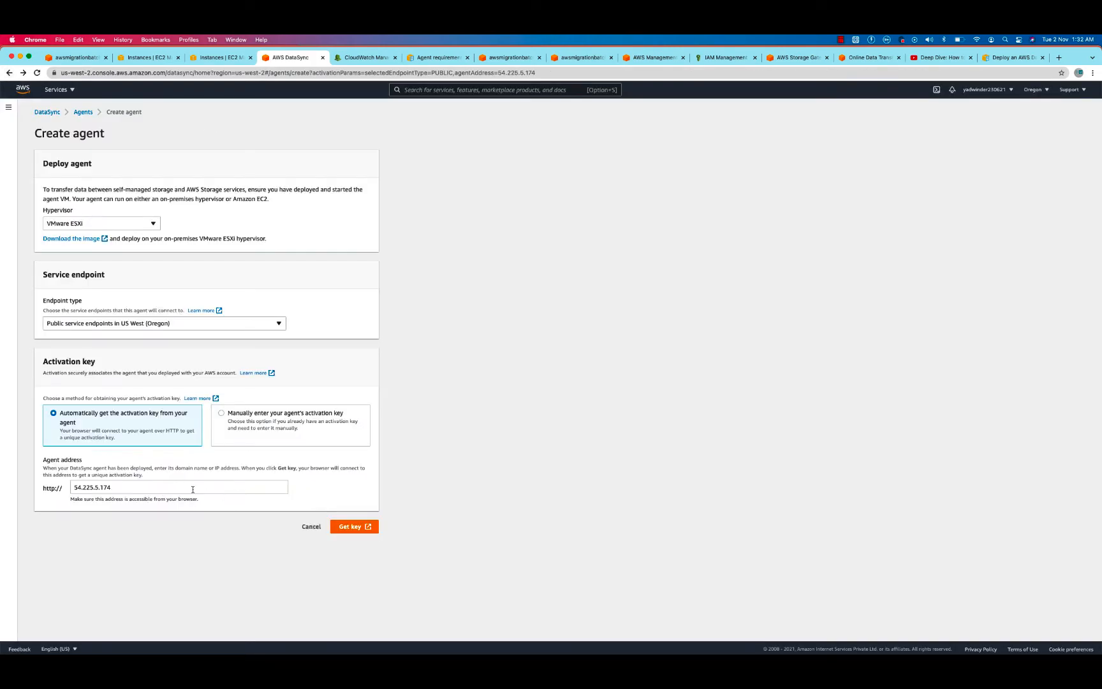
left_click(359, 528)
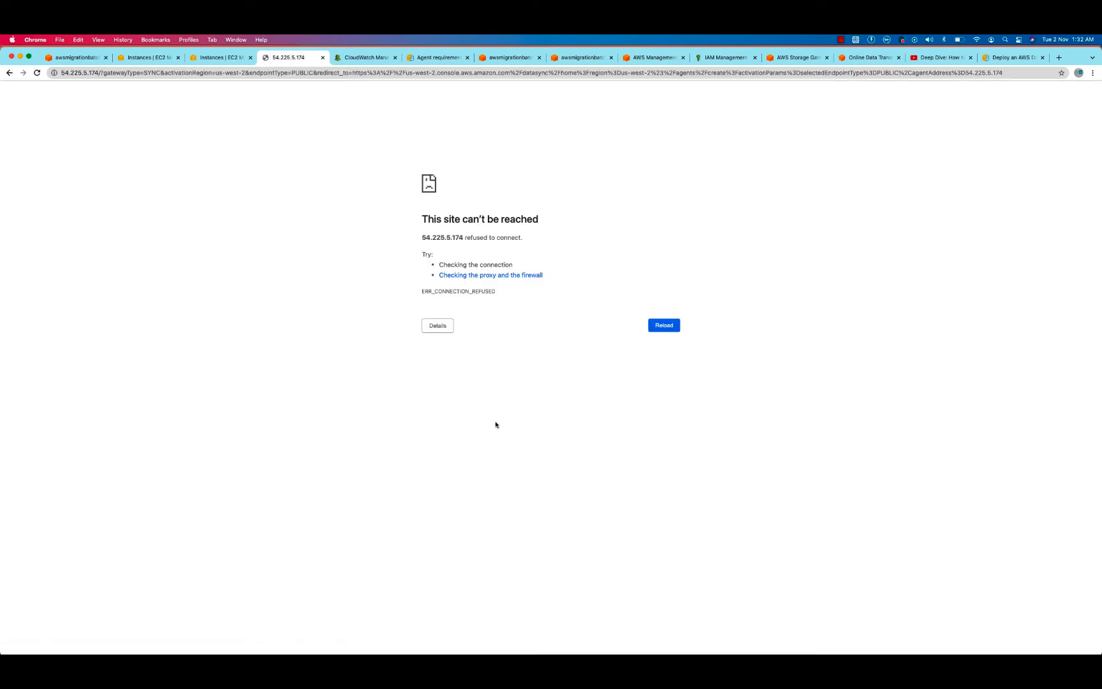
left_click(8, 74)
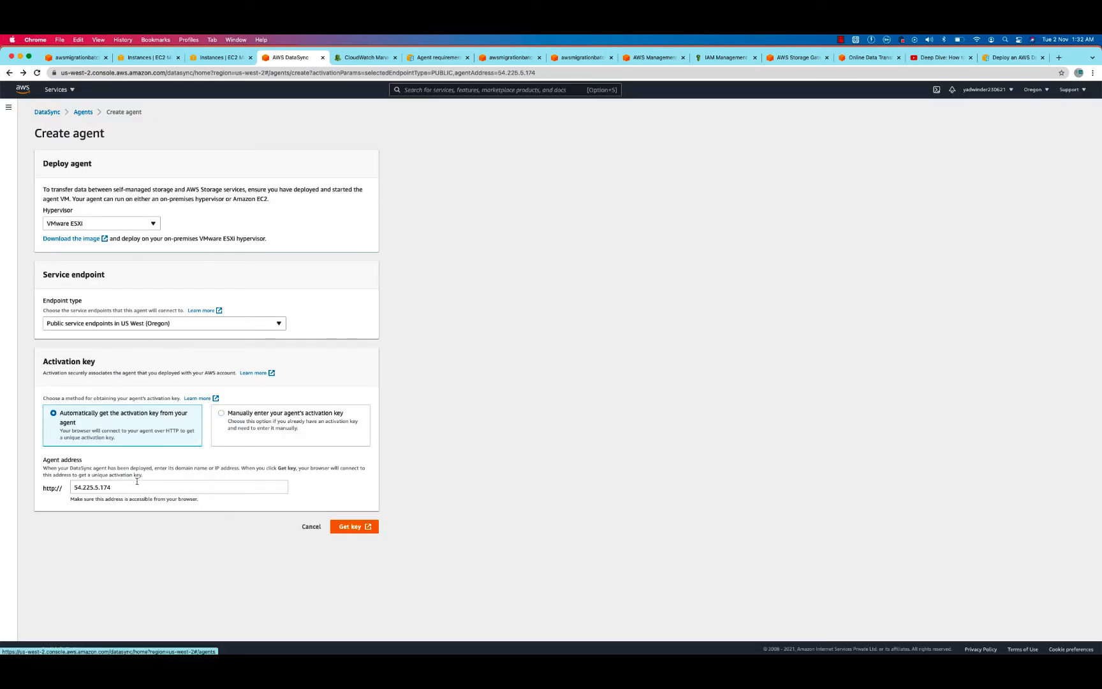
left_click(358, 530)
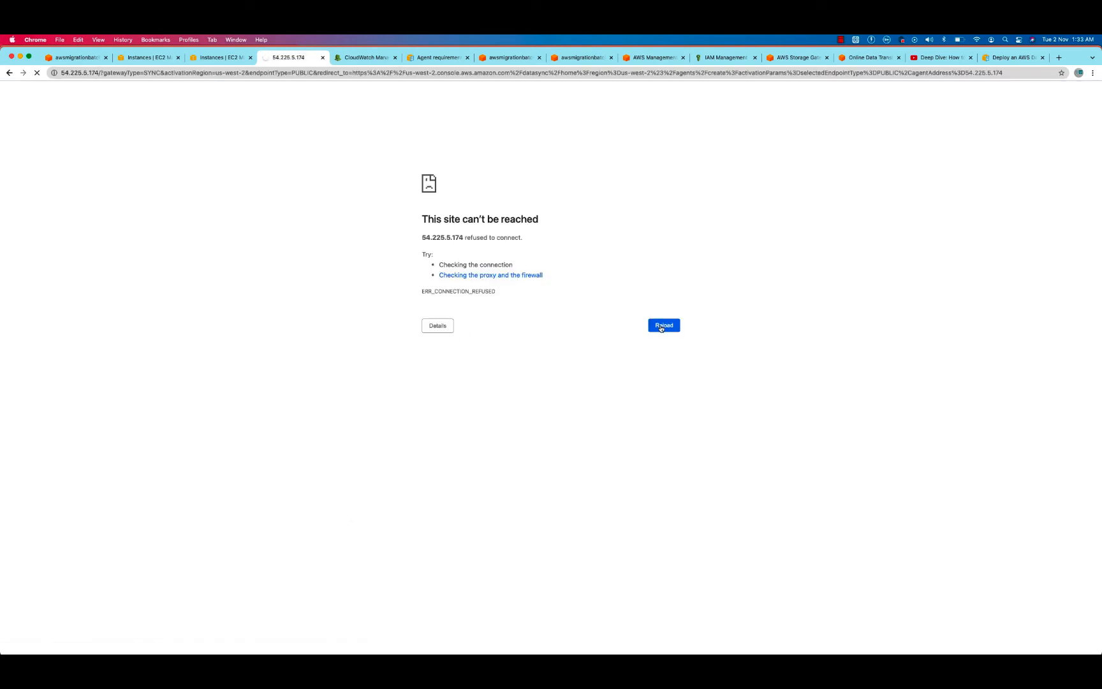
left_click(8, 74)
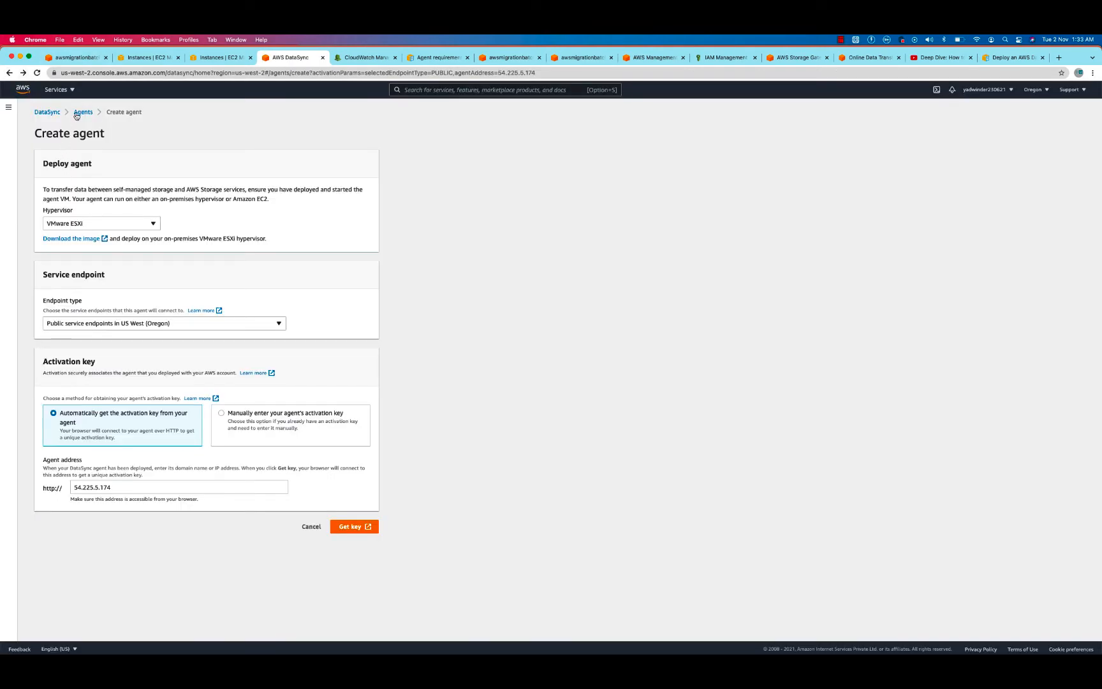
- Start a fresh agent creation form from the agent list and retrieve the activation key for agent address 54.225.5.174
left_click(77, 114)
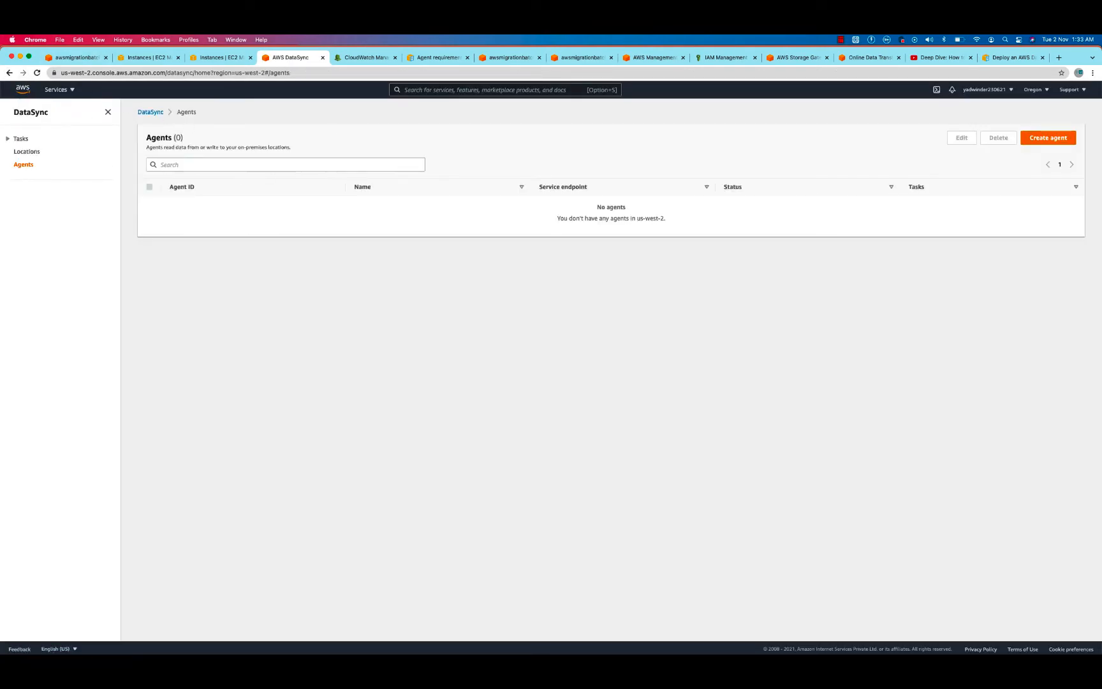
left_click(1053, 139)
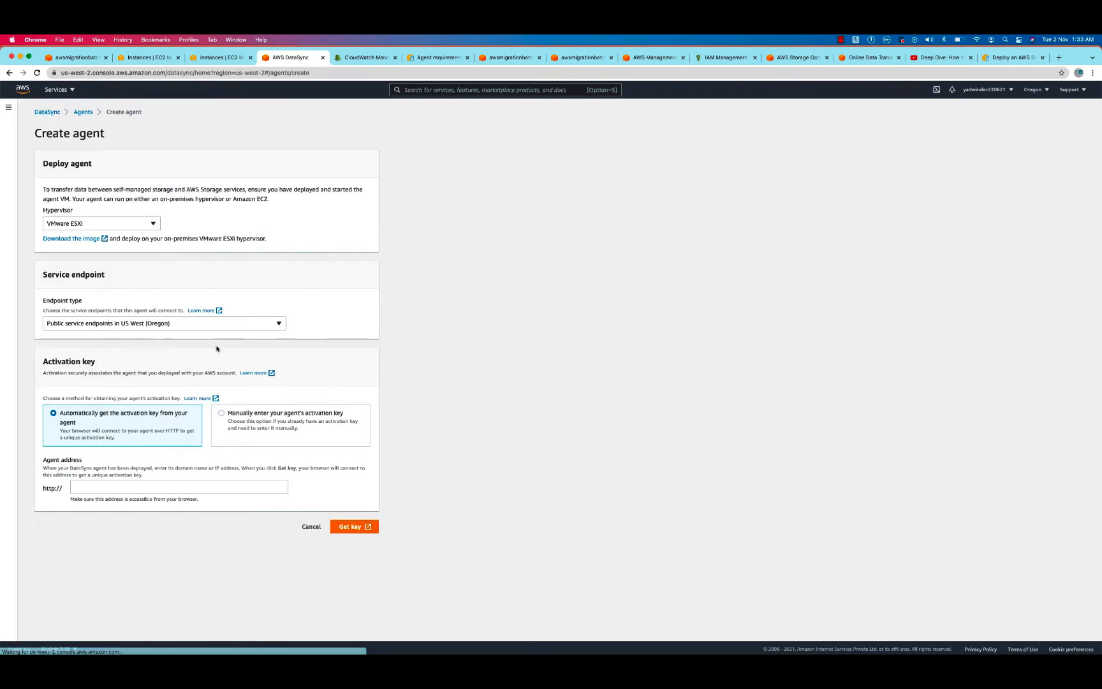
left_click(120, 488)
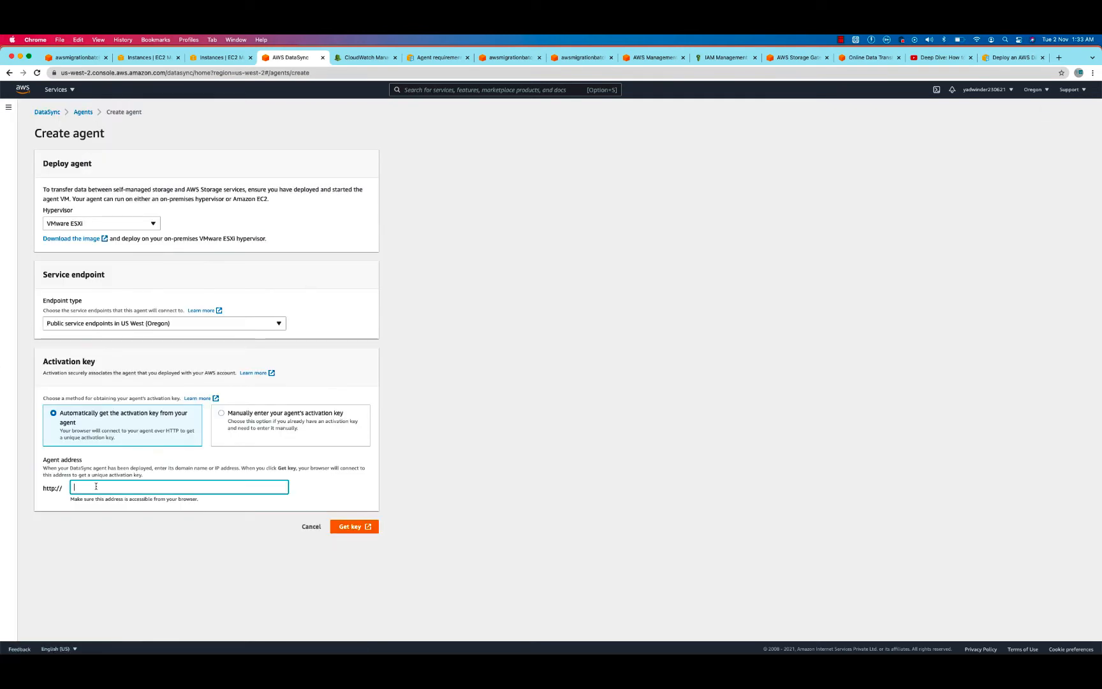
key("super+v")
left_click(351, 527)
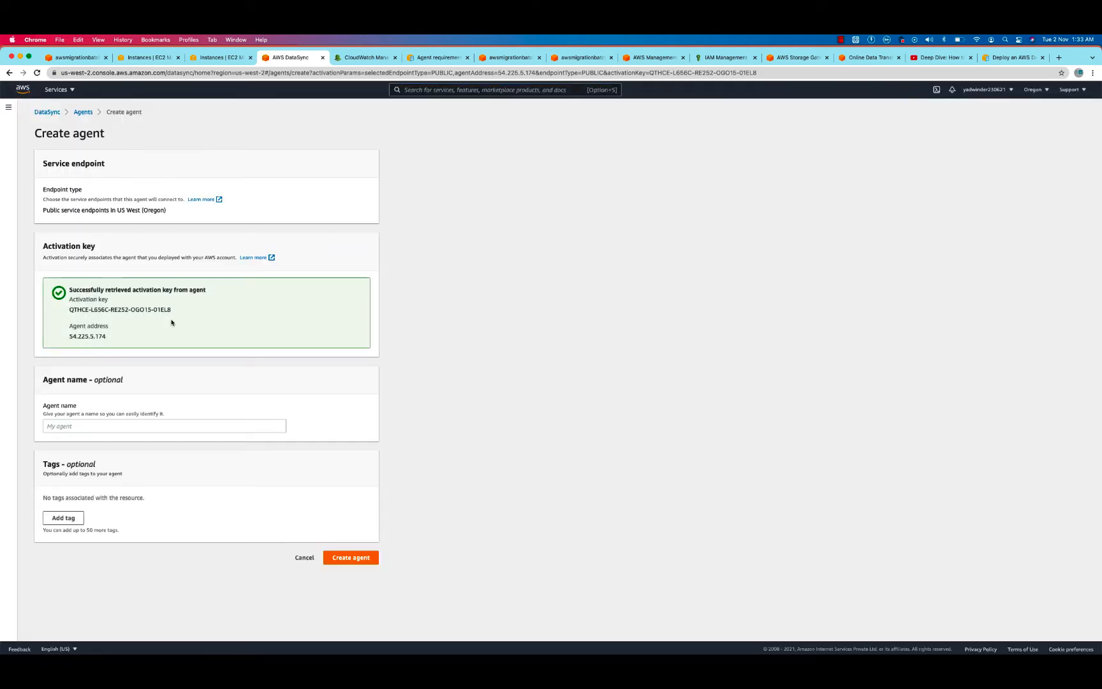
- Name the agent myagent-datasync and create it
left_click(150, 425)
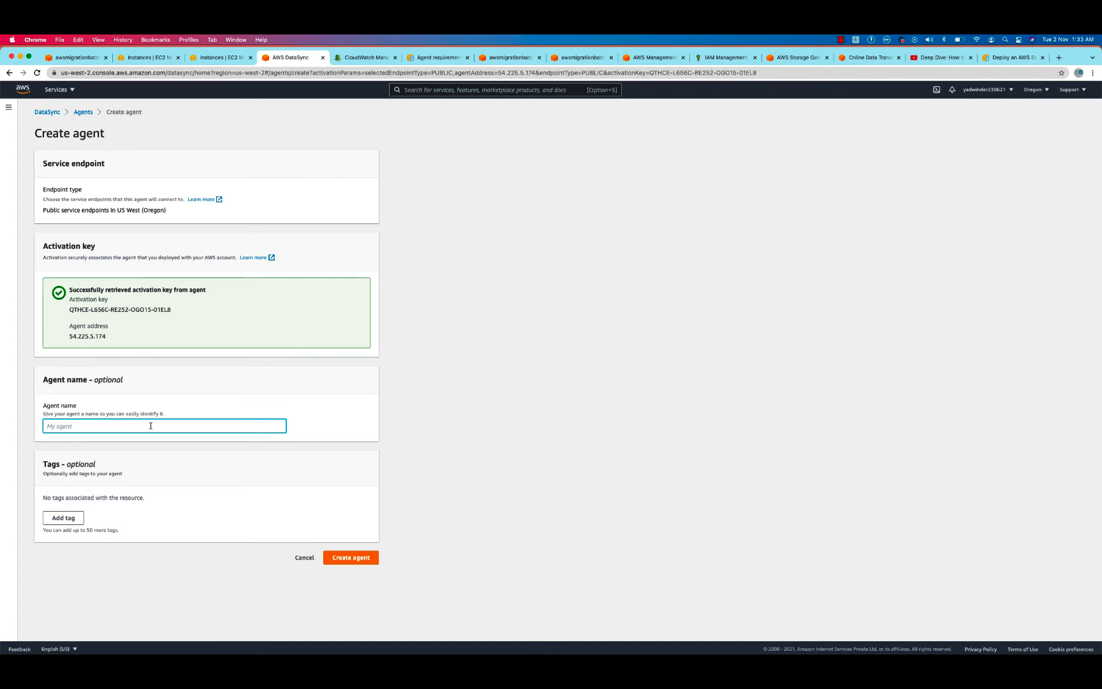
type("myagent-datasync")
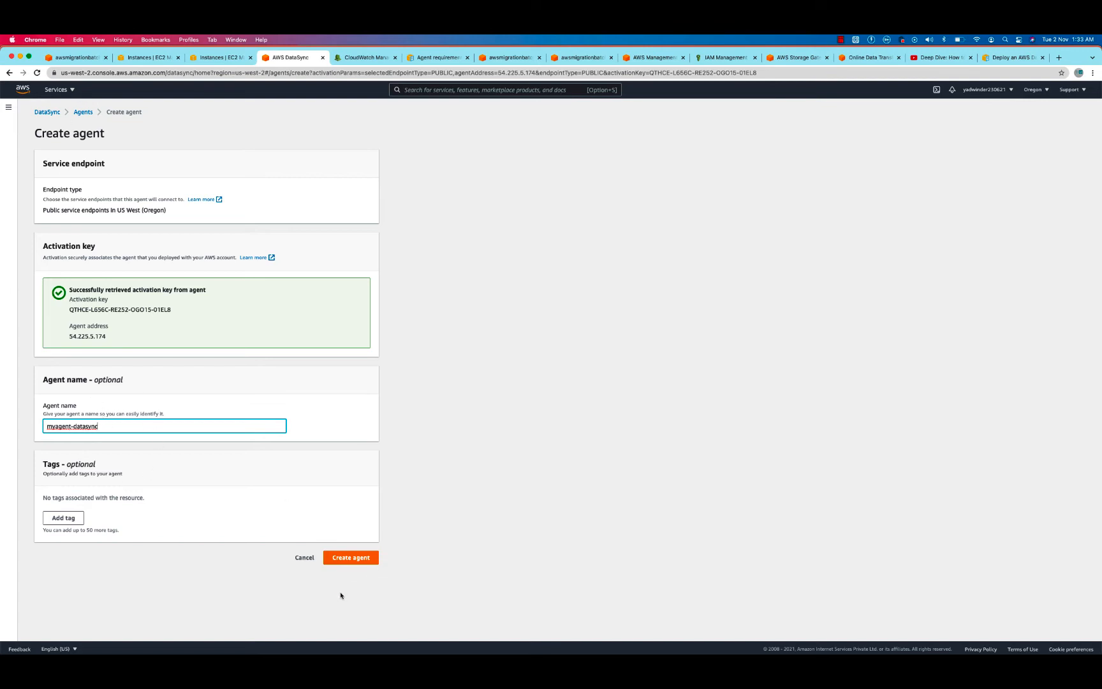
left_click(351, 558)
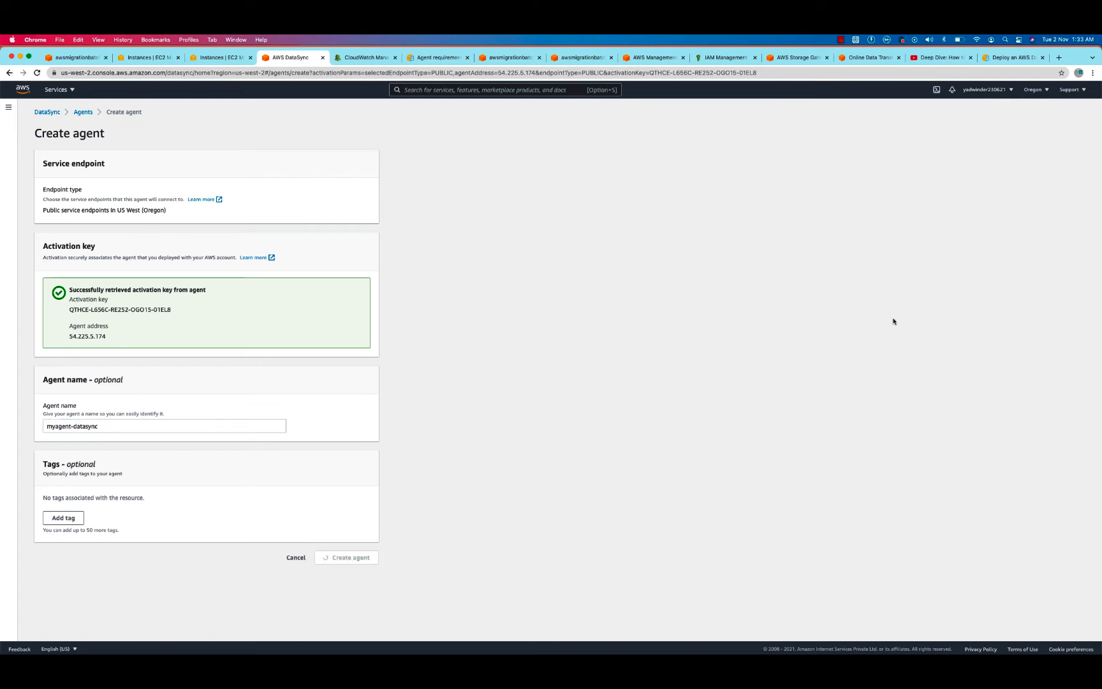
- Switch to PowerPoint, examine the link between the Datasync Service and Datasync Agent in the diagram, and return to Chrome
key("super+Tab")
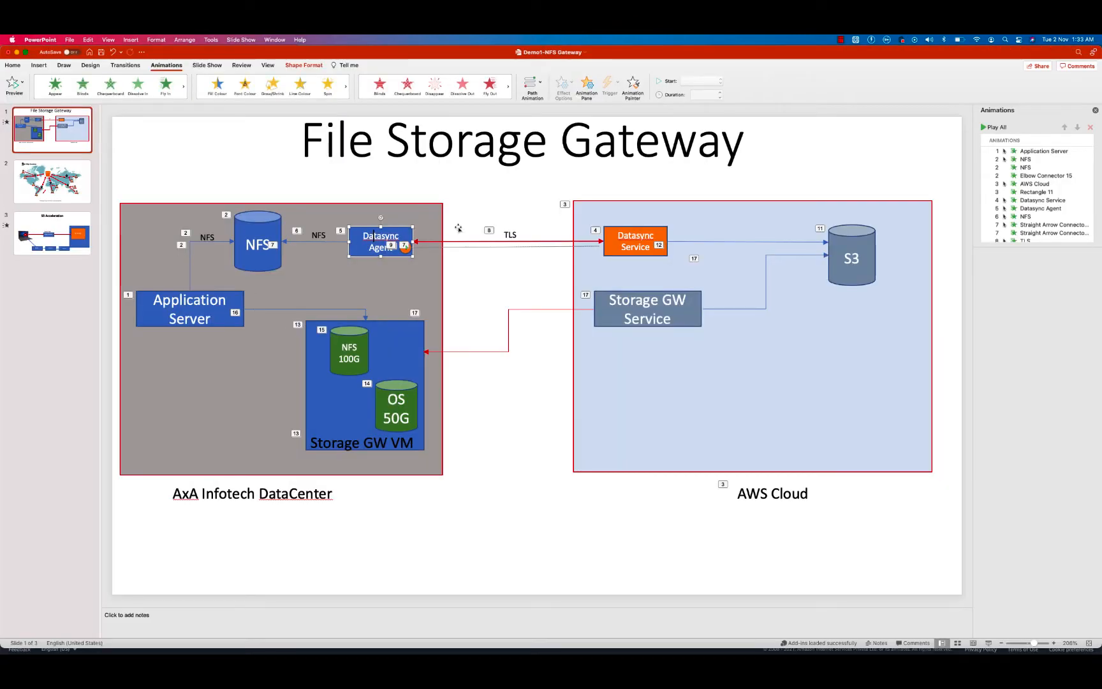
left_click(638, 231)
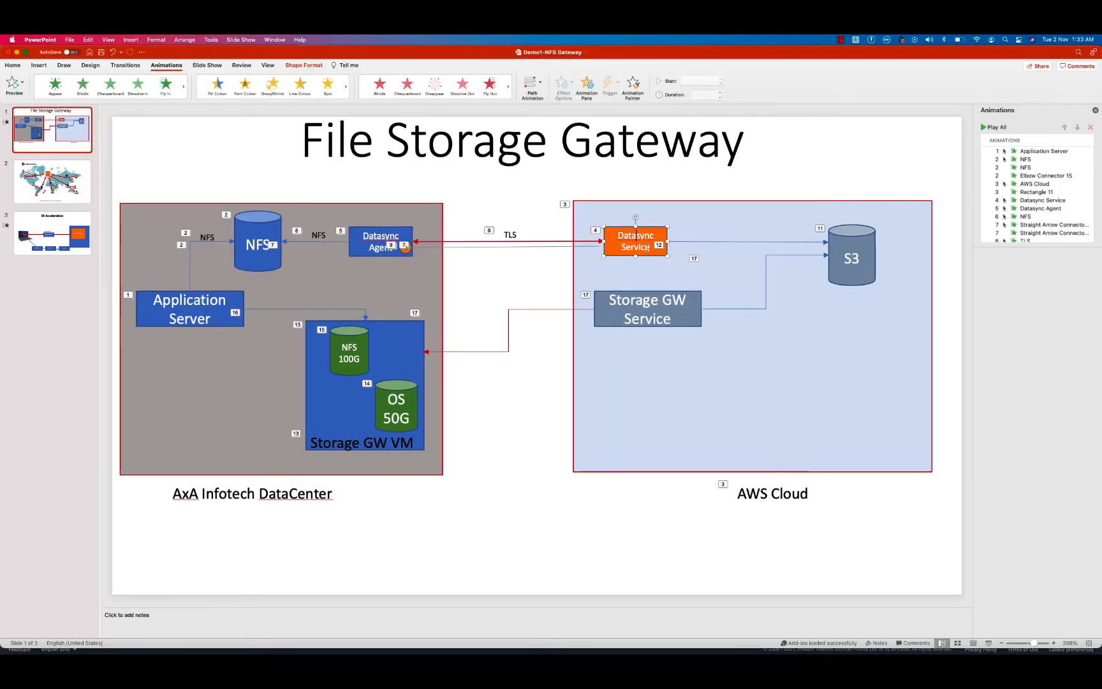
left_click(399, 235)
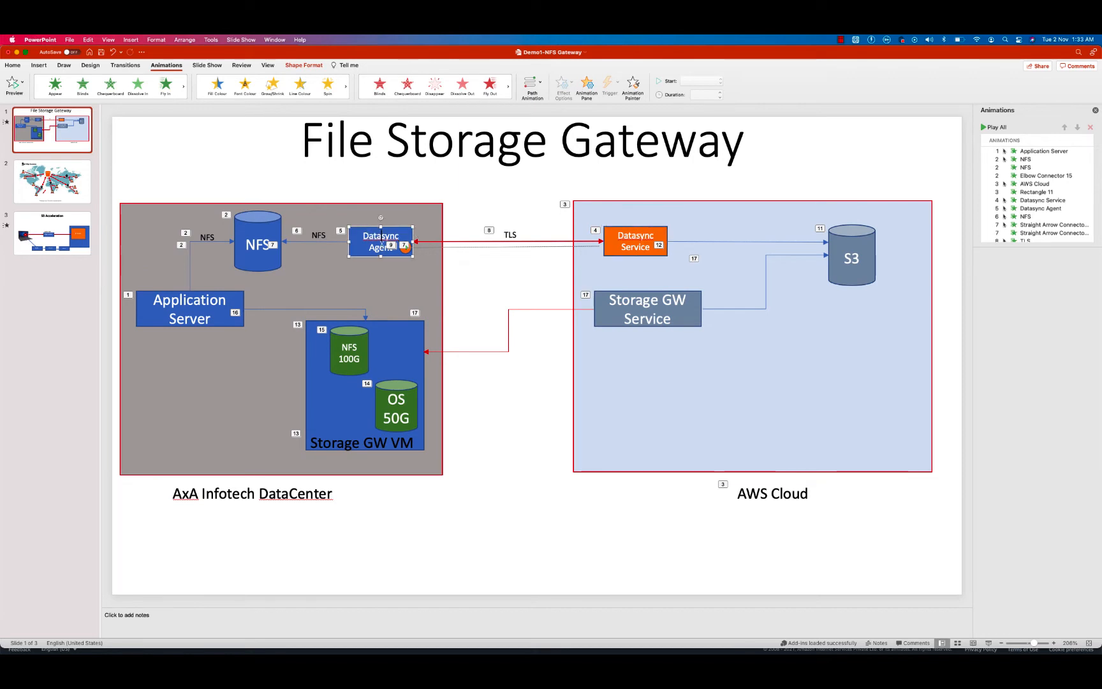
key("super+Tab")
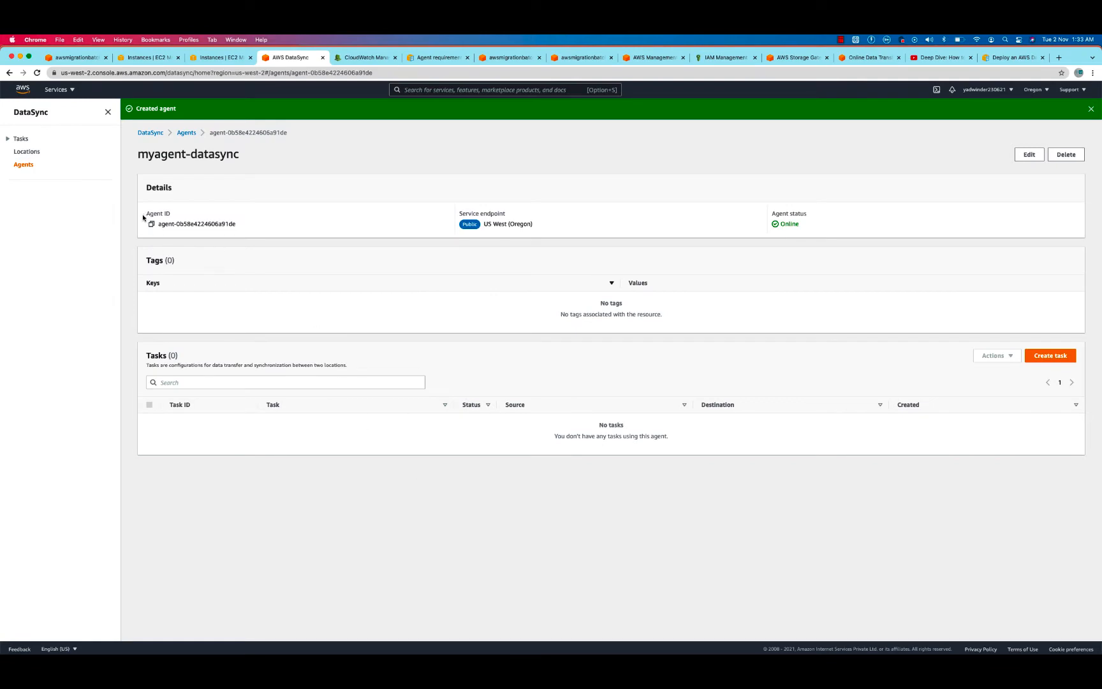
- Start a new task from the agent's page, examine the NFS source and S3 target in the PowerPoint diagram, and return to Chrome
left_click(1049, 358)
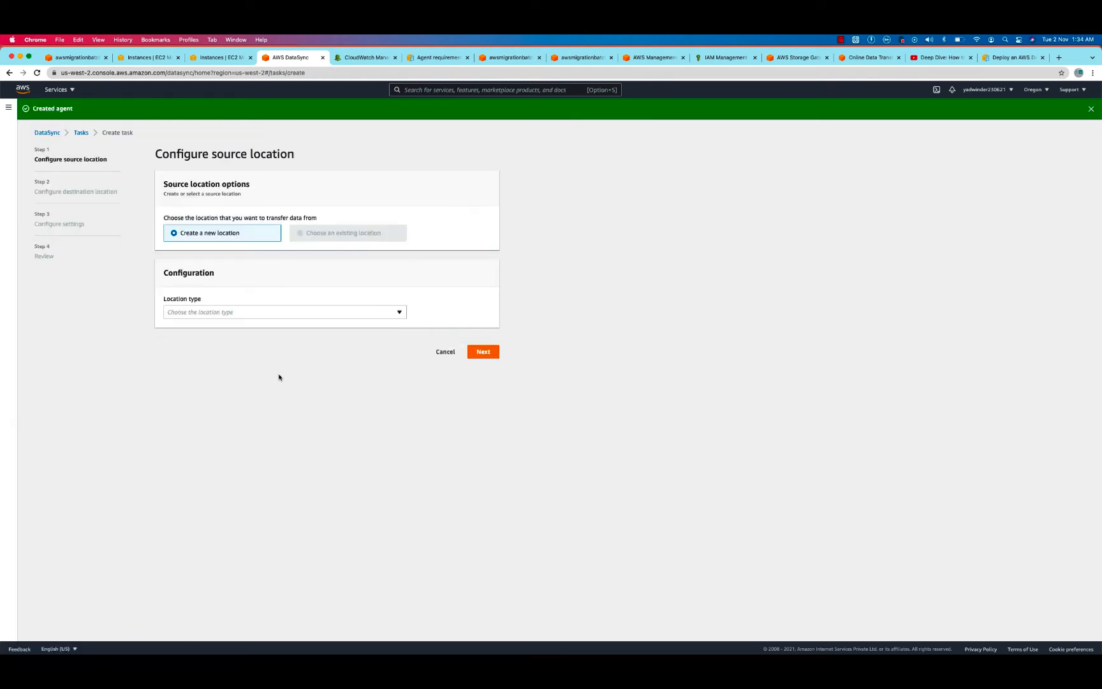
key("super+Tab")
left_click(642, 237)
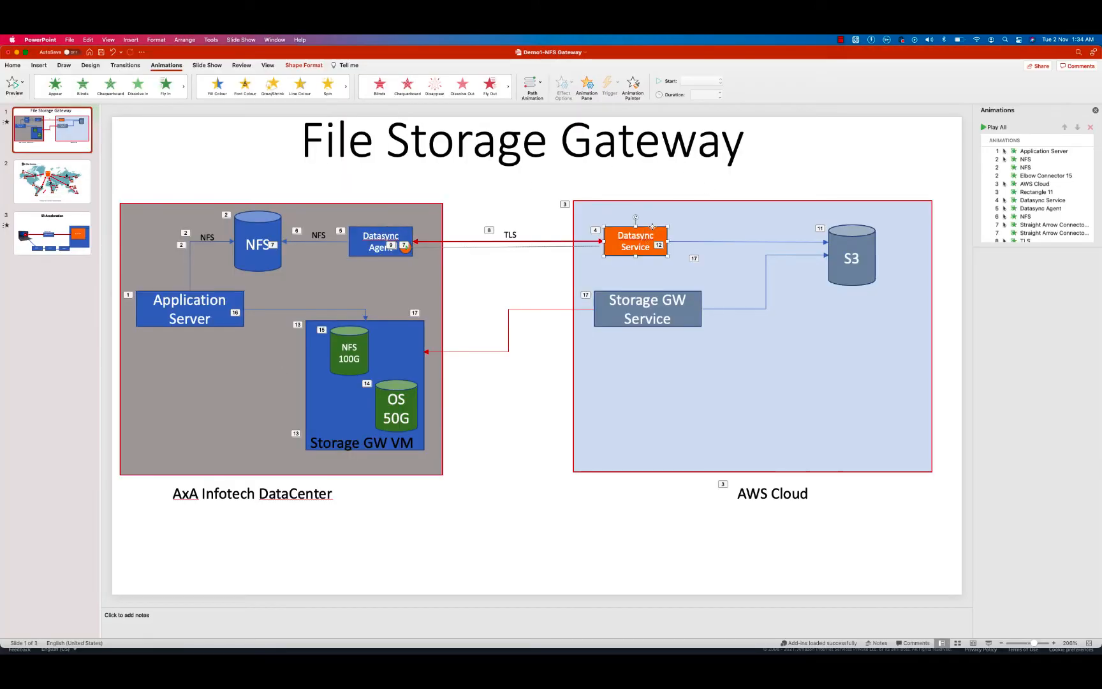
left_click(257, 229)
left_click(850, 247)
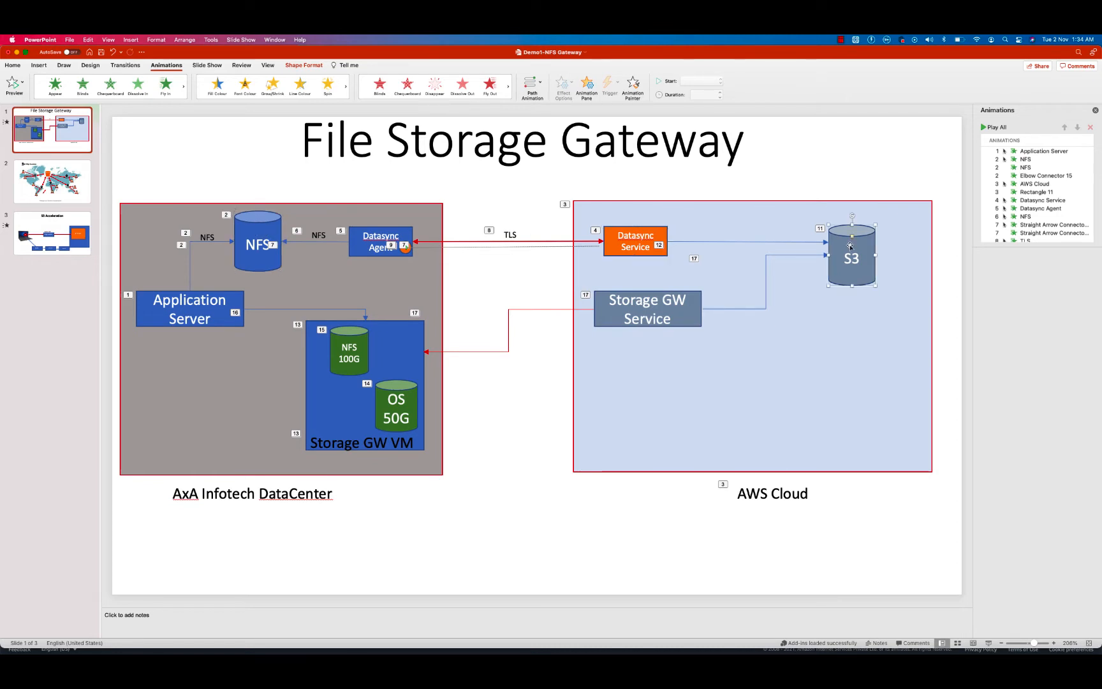
left_click(256, 224)
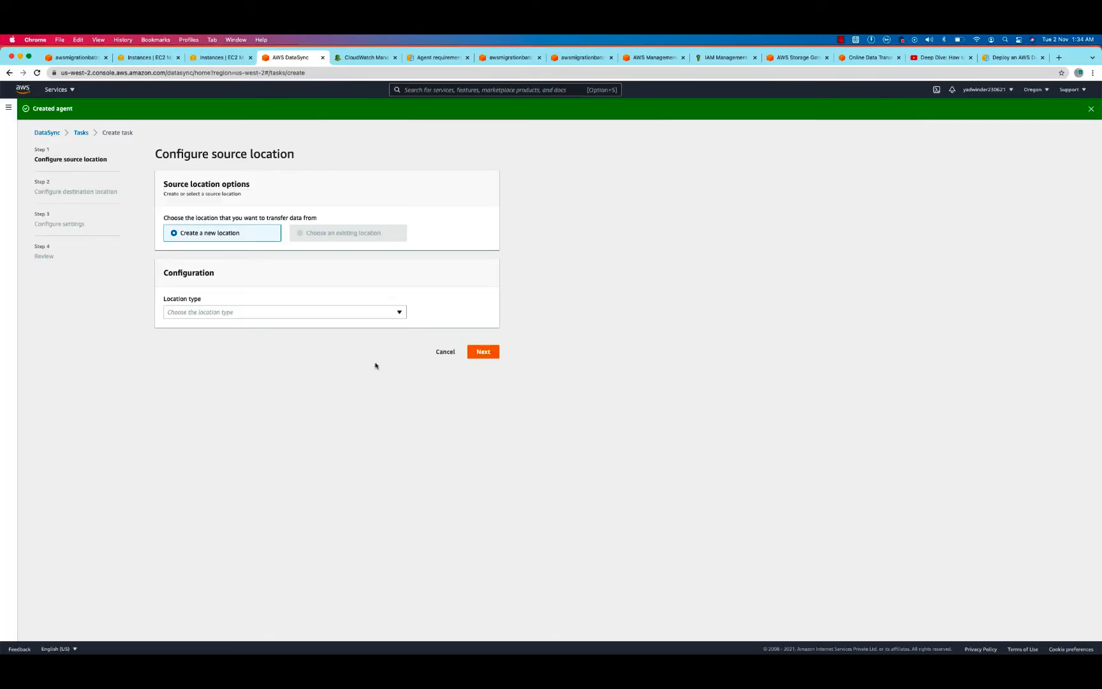
- Configure a new source location of type Network File System (NFS) and assign the agent myagent-datasync
left_click_drag(164, 185, 259, 184)
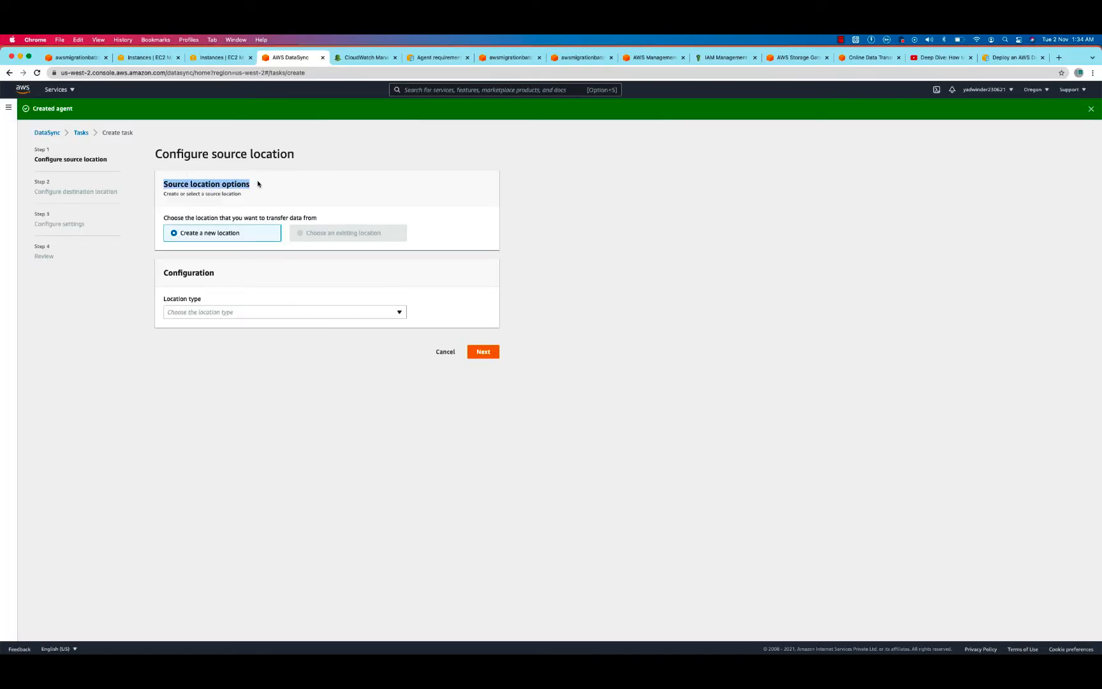
left_click(199, 312)
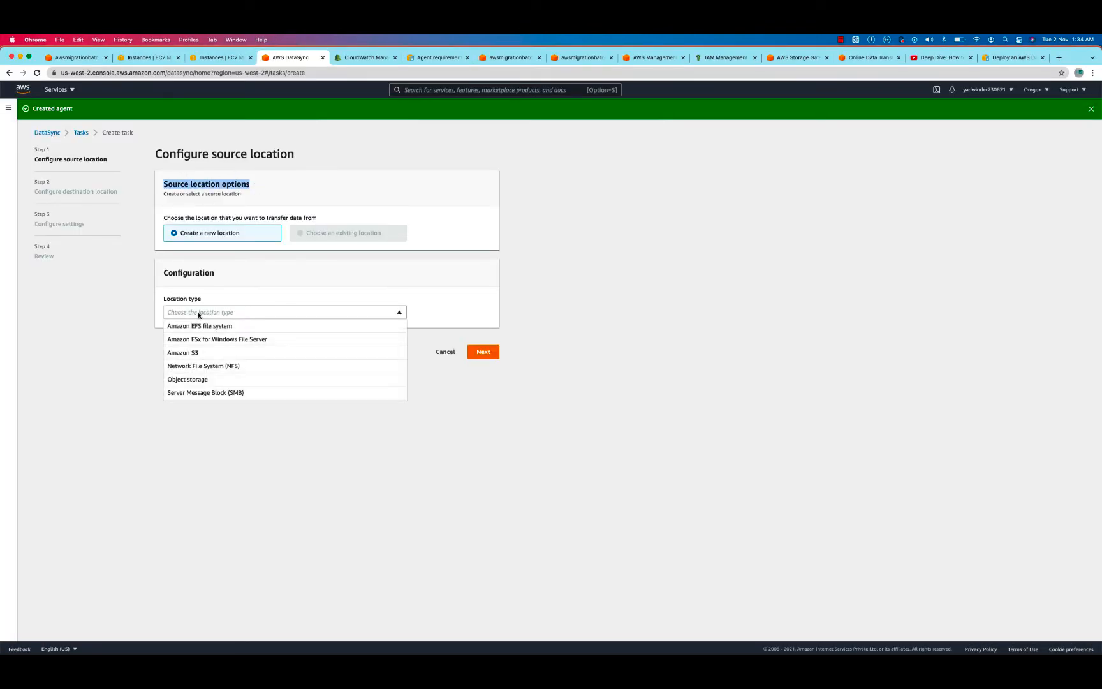
left_click(200, 368)
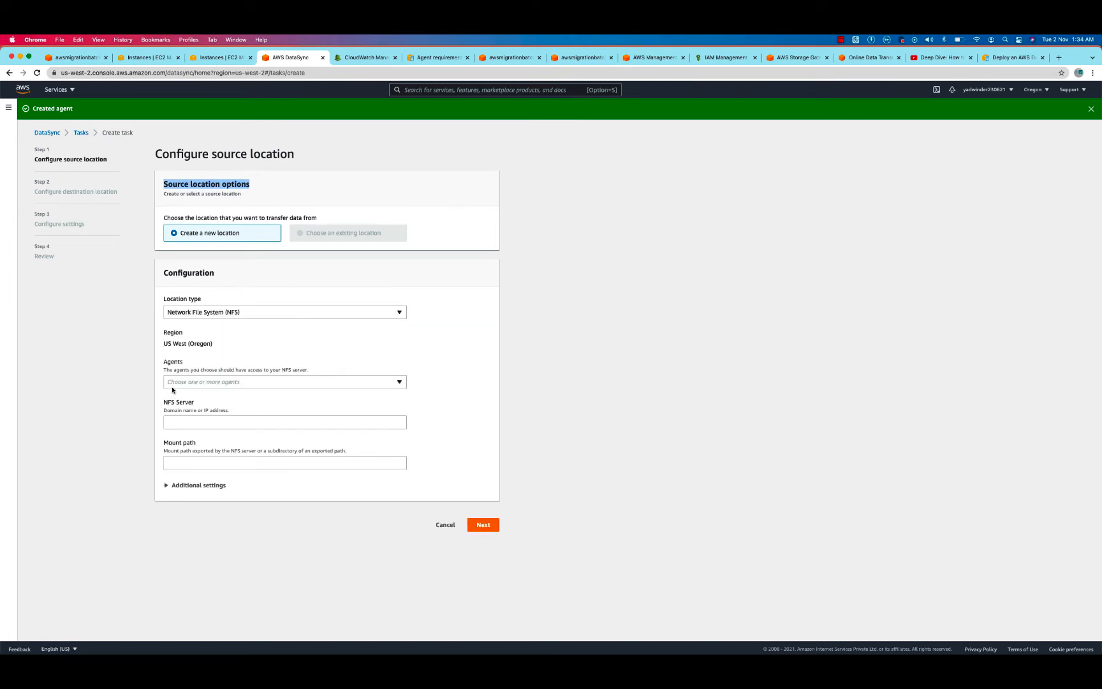
left_click(174, 383)
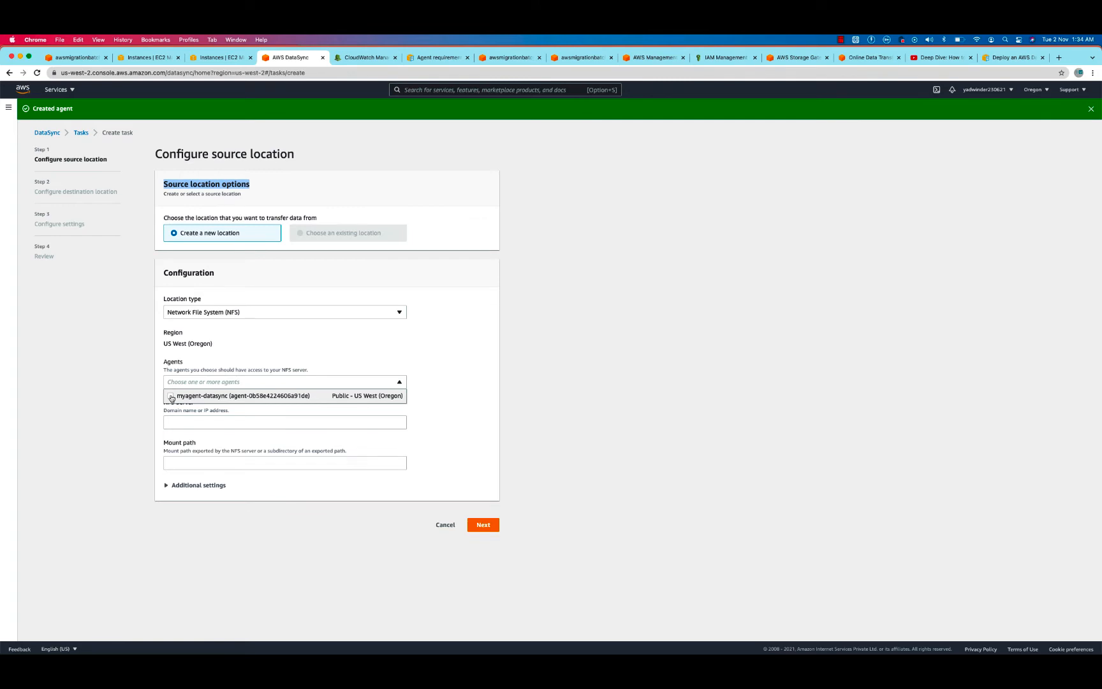
left_click(172, 397)
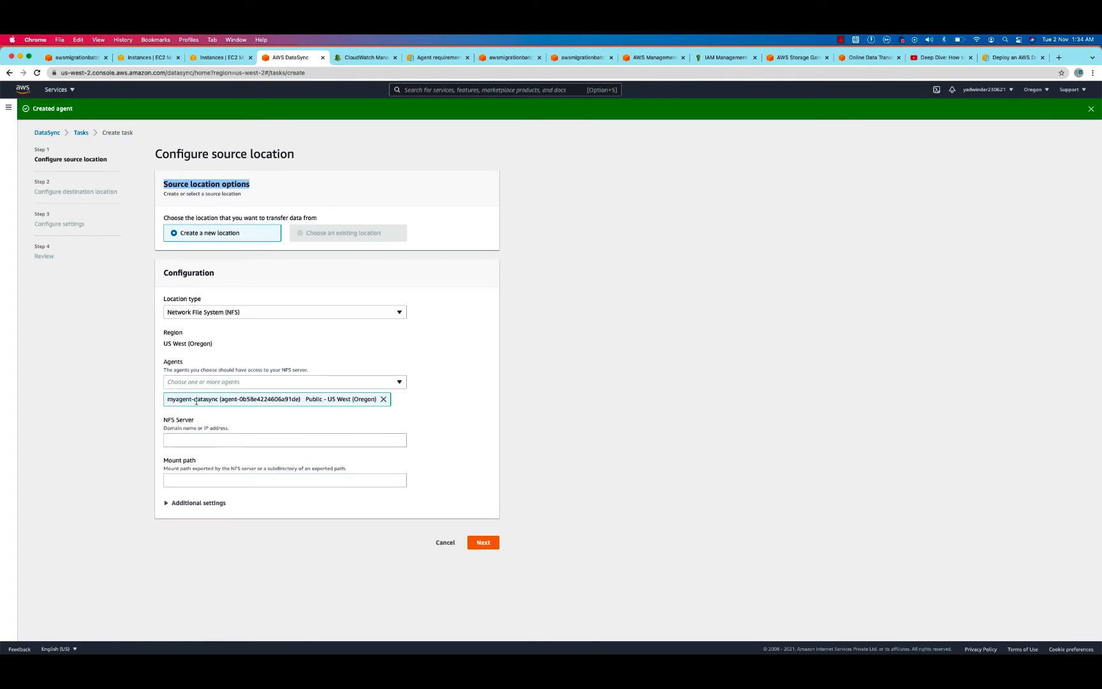
- Copy the private IPv4 address of the NFS-server EC2 instance and enter 172.31.80.75 as the source location's NFS server
left_click(182, 440)
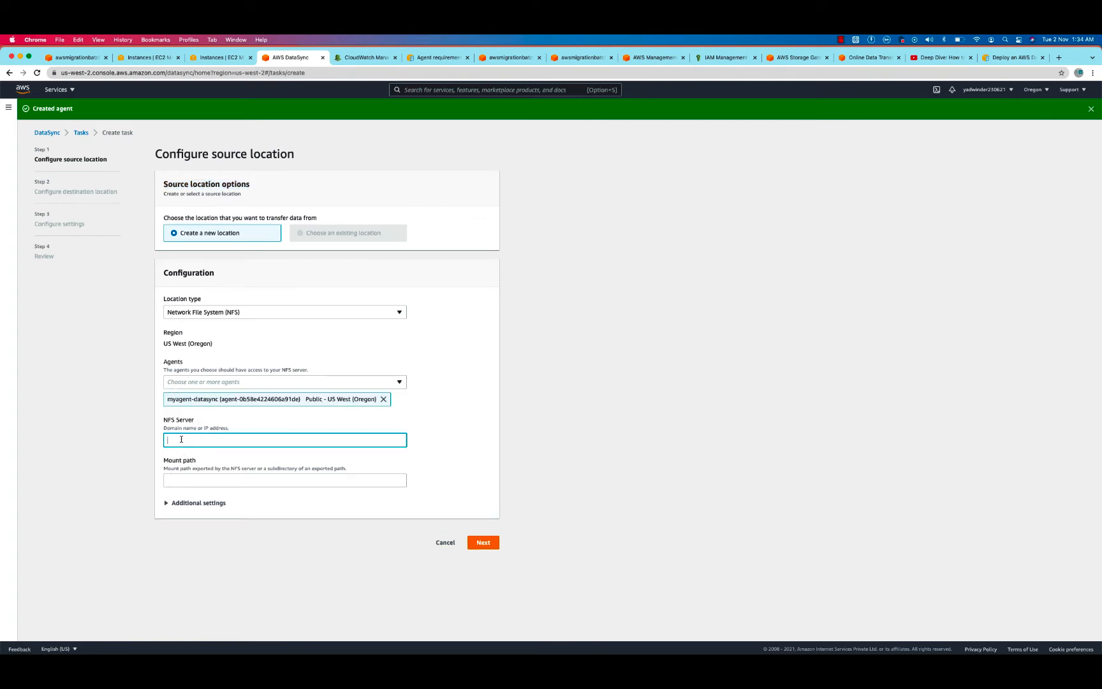
left_click(148, 57)
left_click(143, 244)
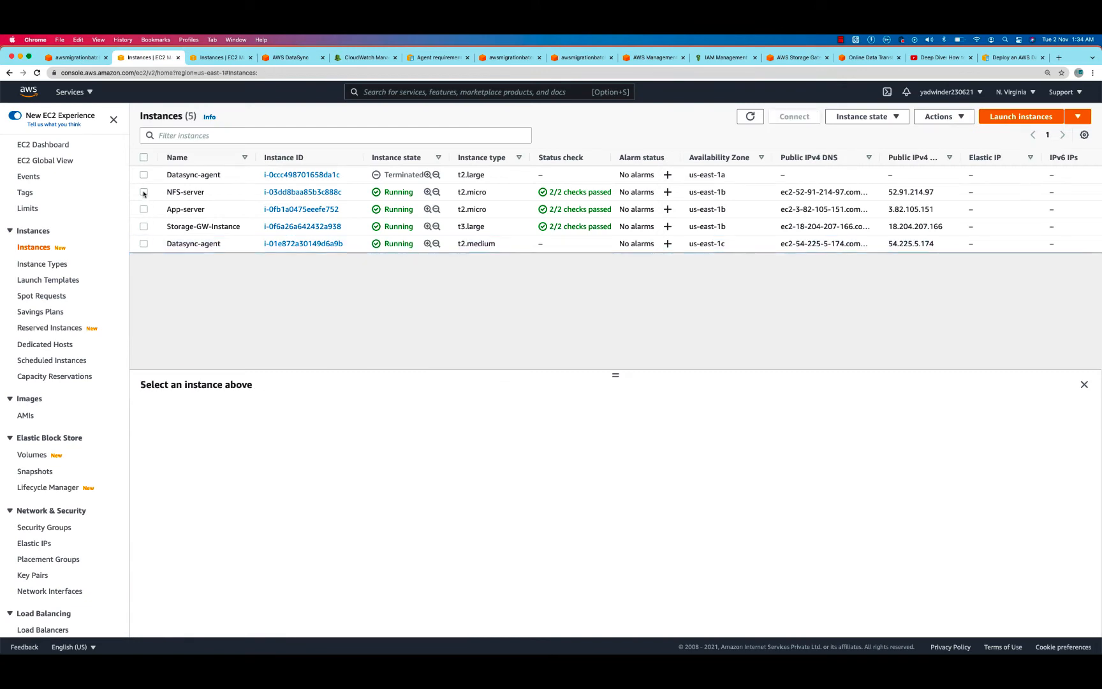
left_click(143, 192)
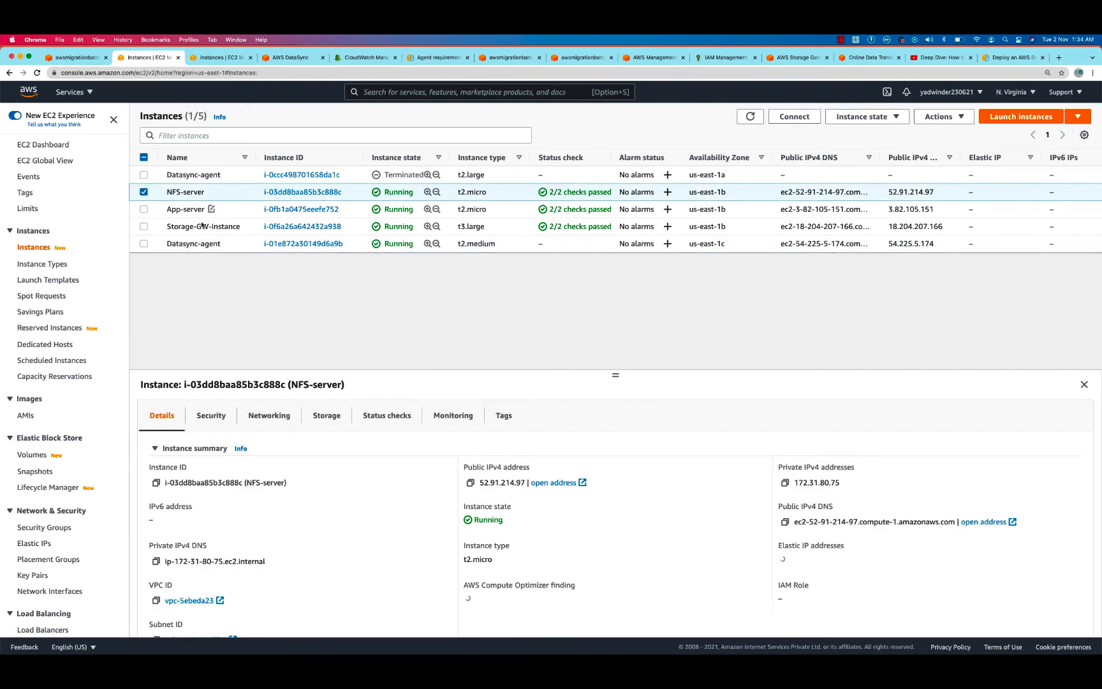
left_click(785, 482)
key("super+Tab")
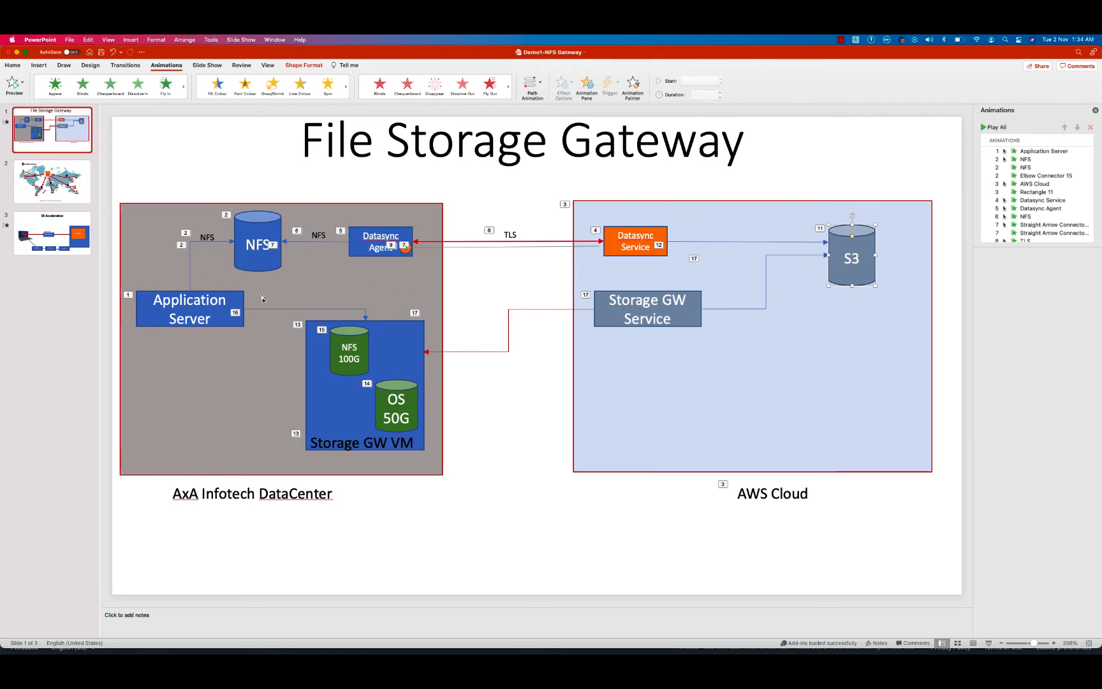
key("super+Tab")
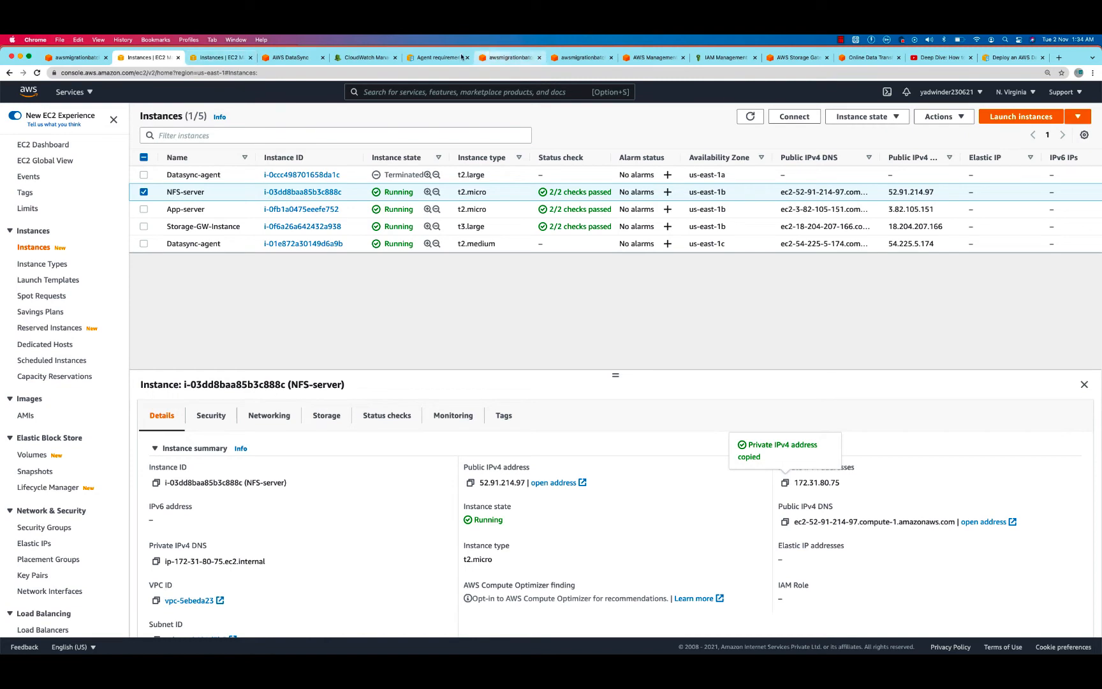
left_click(293, 57)
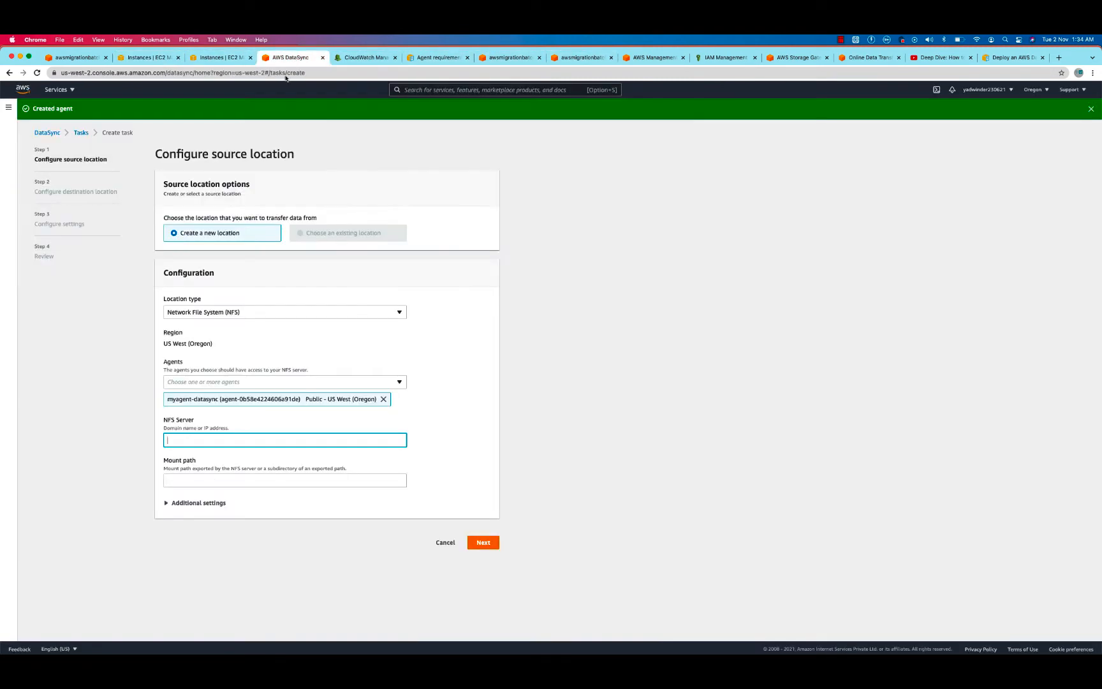
key("super+v")
- Switch to iTerm2 and run showmount -e localhost in the NFS server's session, selecting the exported path /data/nfs for the mount path
left_click(194, 480)
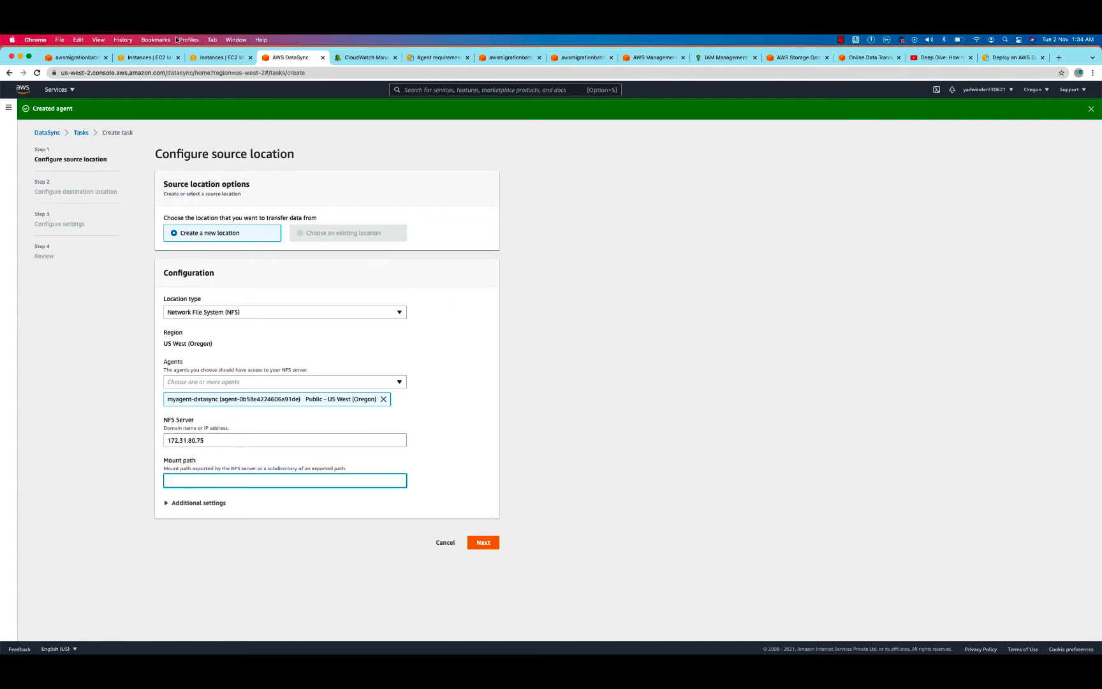
key("super+Tab")
key("super+Tab")
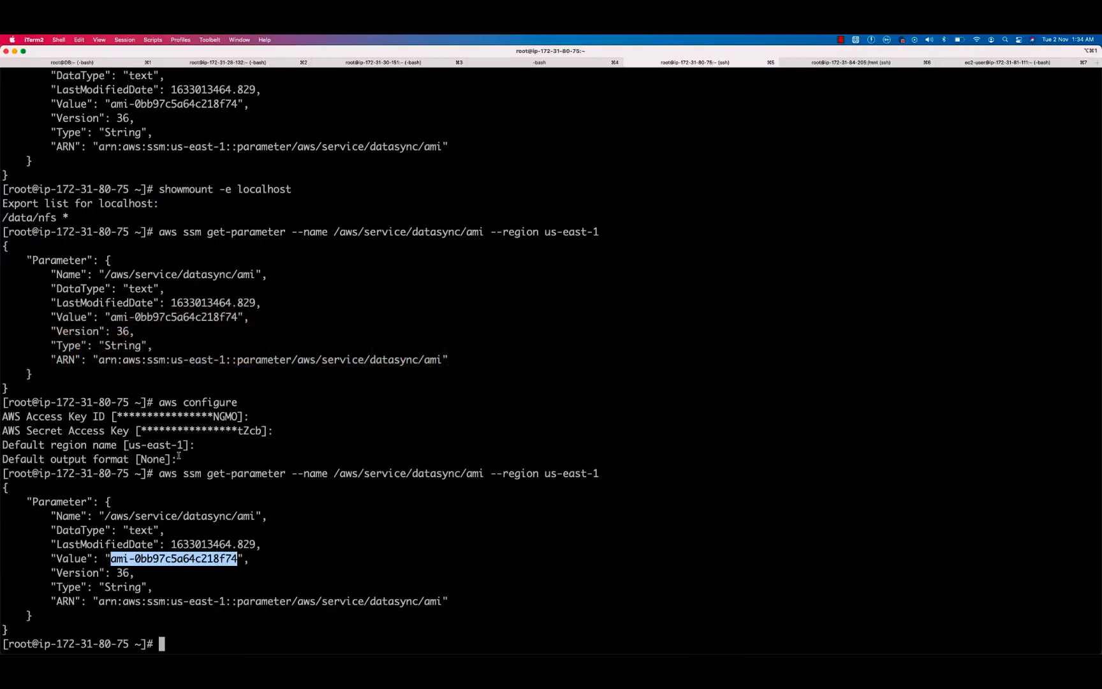
left_click(580, 63)
left_click(694, 64)
scroll(186, 261, "up", 2)
left_click_drag(161, 189, 293, 189)
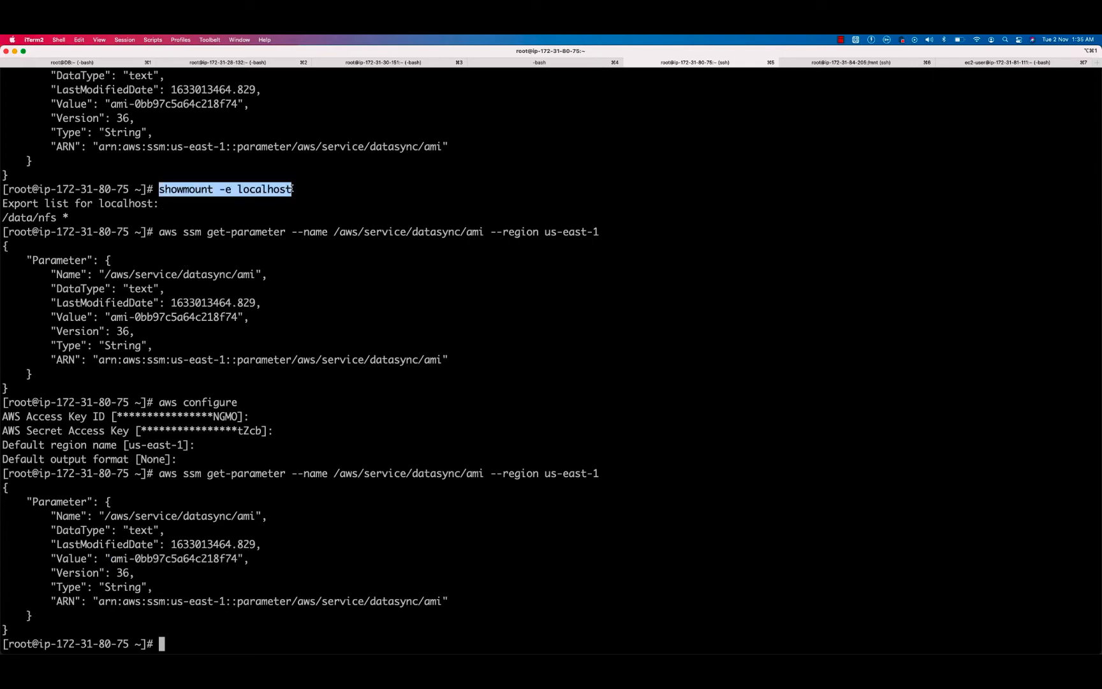
left_click(292, 189)
key("super+v")
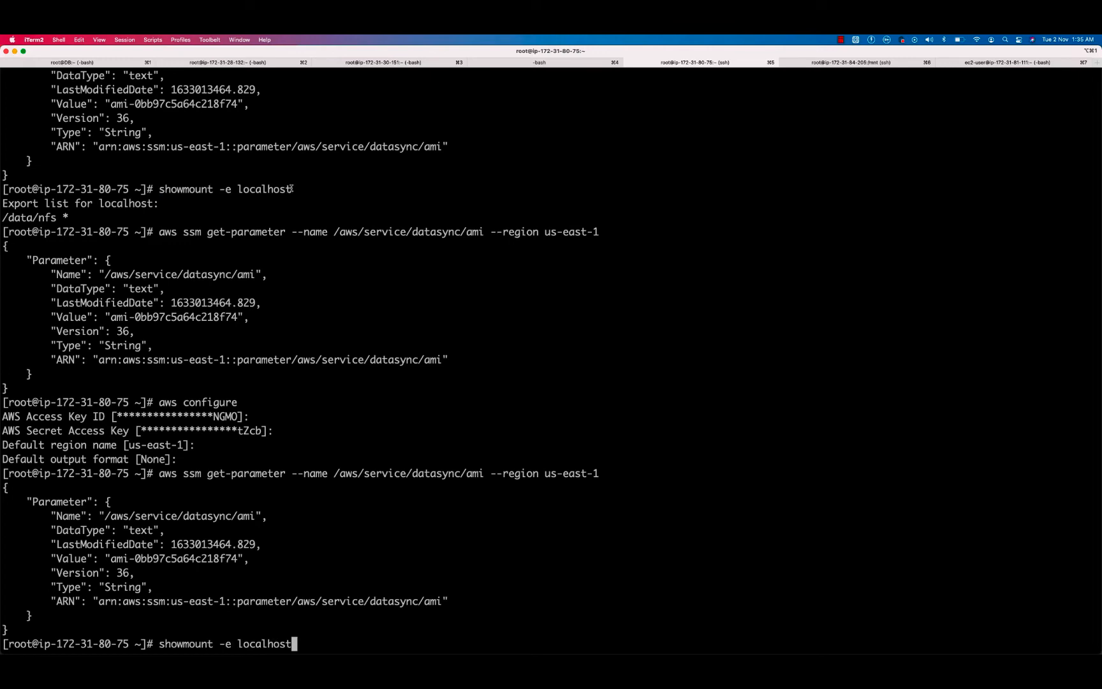
key("Return")
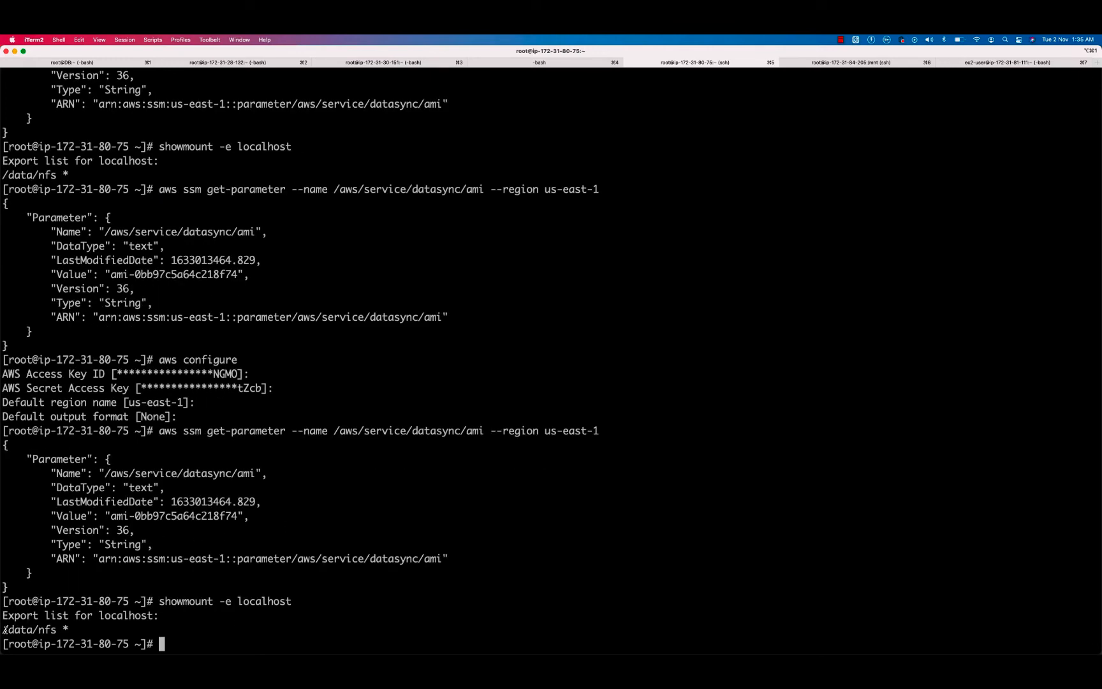
left_click_drag(2, 629, 57, 629)
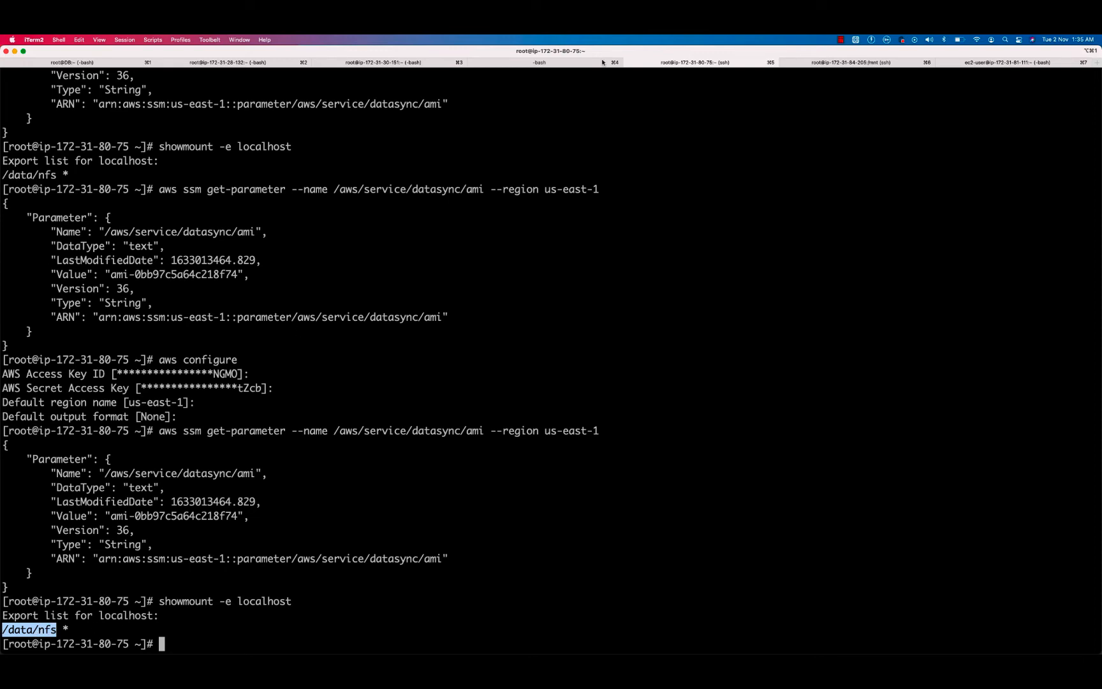
- Run mount in the application server's terminal session and select the /data/nfs path of the NFS server 172.31.80.75
left_click(836, 63)
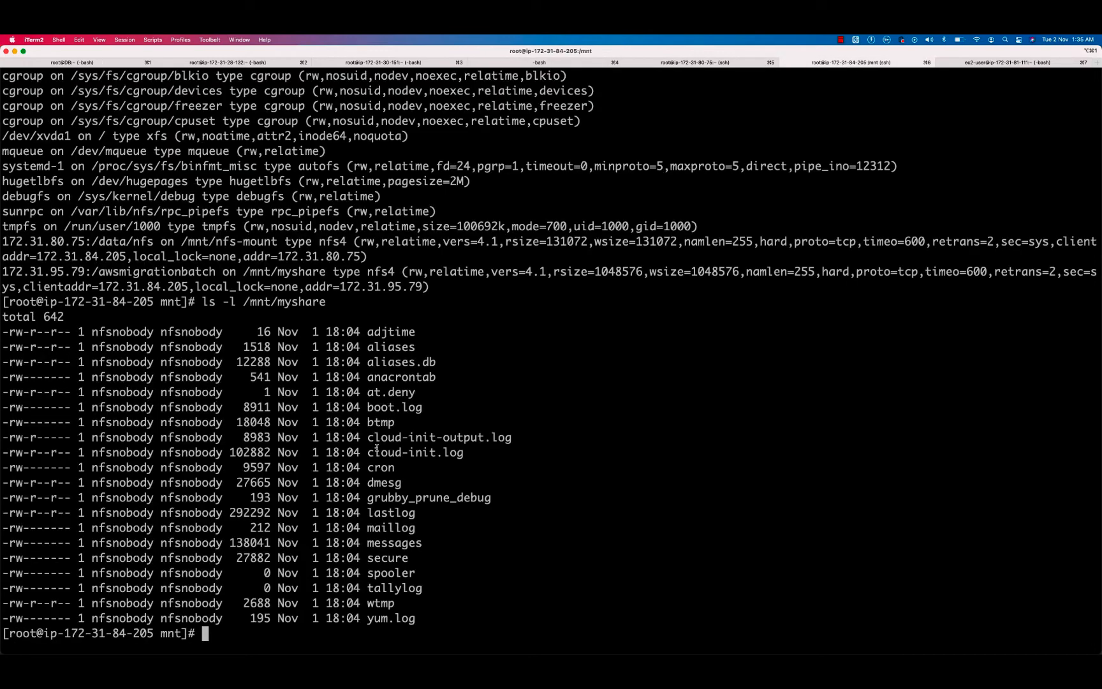
type("mount")
key("Return")
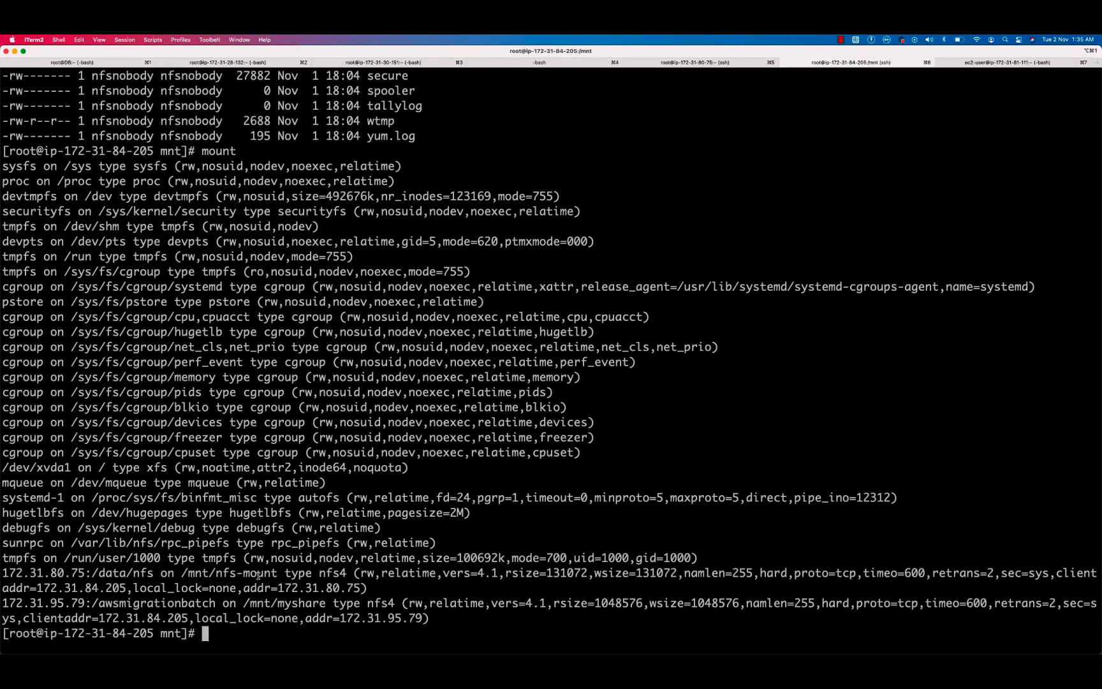
left_click_drag(153, 572, 95, 573)
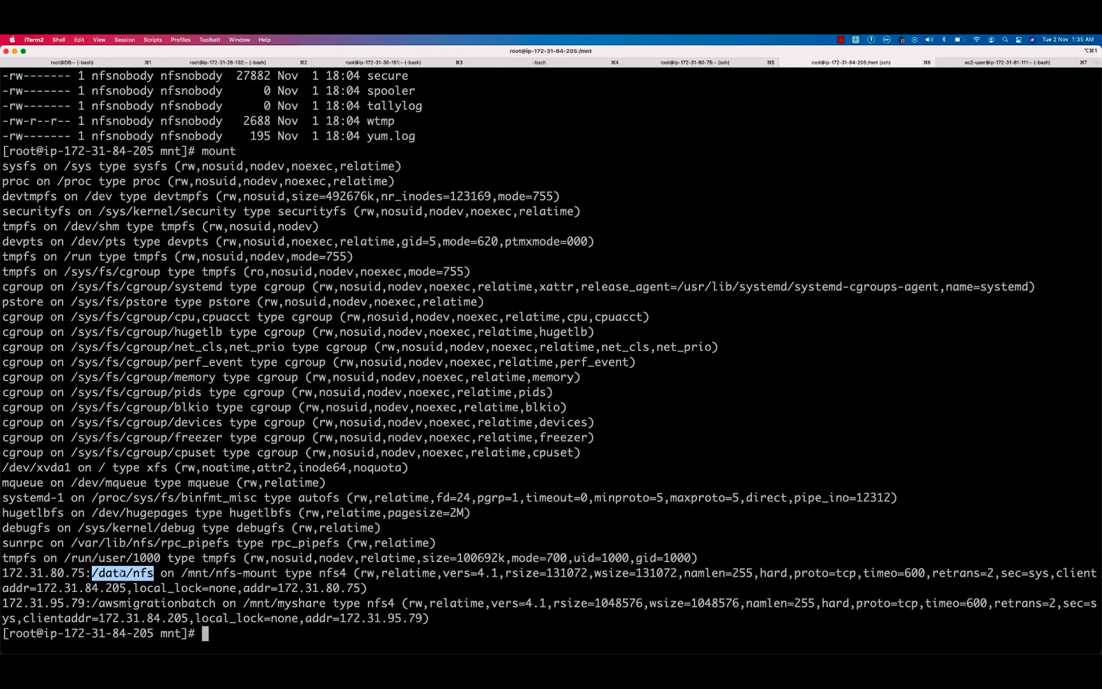
- Return to Chrome, set the source location's mount path to /data/nfs, and continue to the destination location
key("super+Tab")
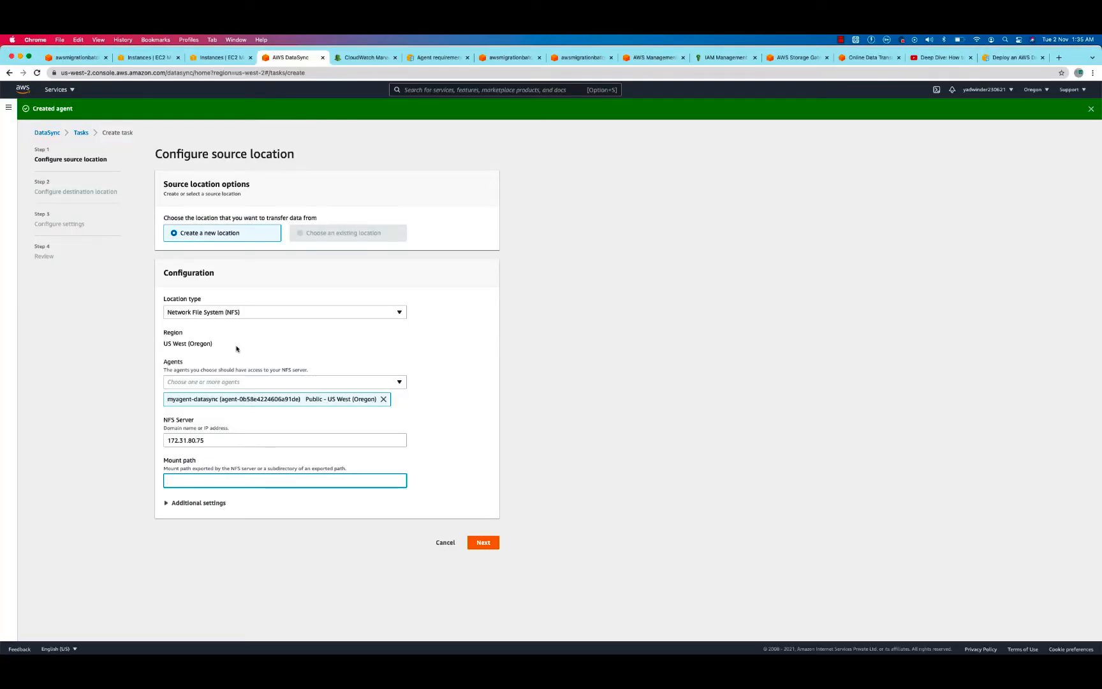
key("super+v")
left_click(485, 543)
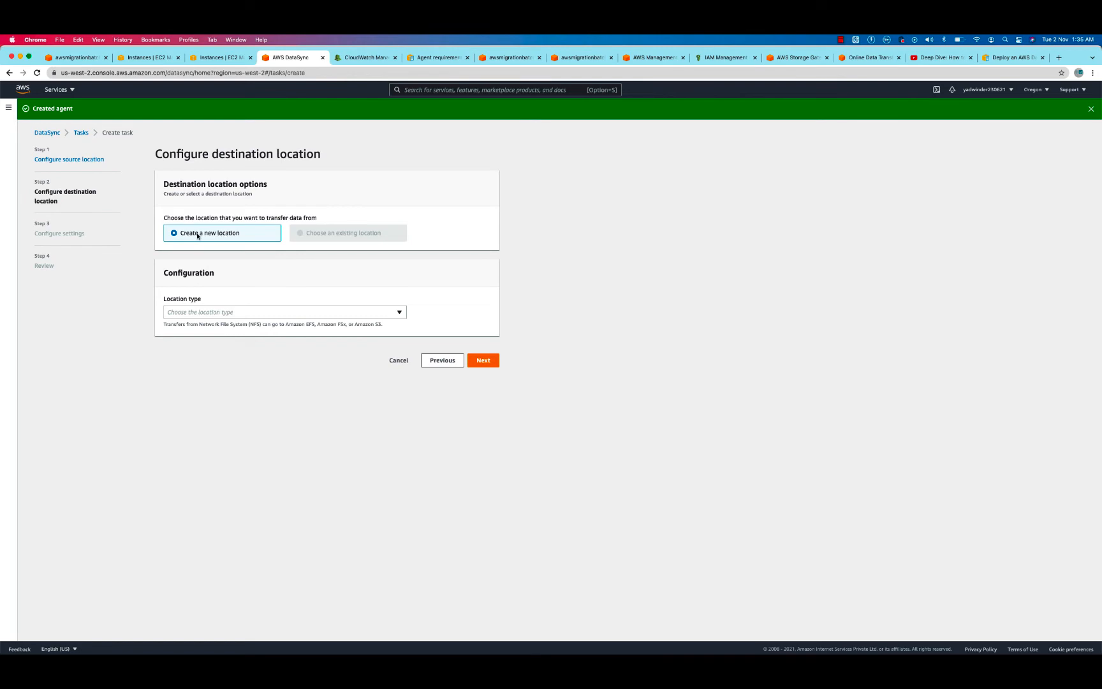
- Examine the destination location options and the S3 target in the PowerPoint diagram, returning to the DataSync form in Chrome
left_click_drag(161, 185, 266, 186)
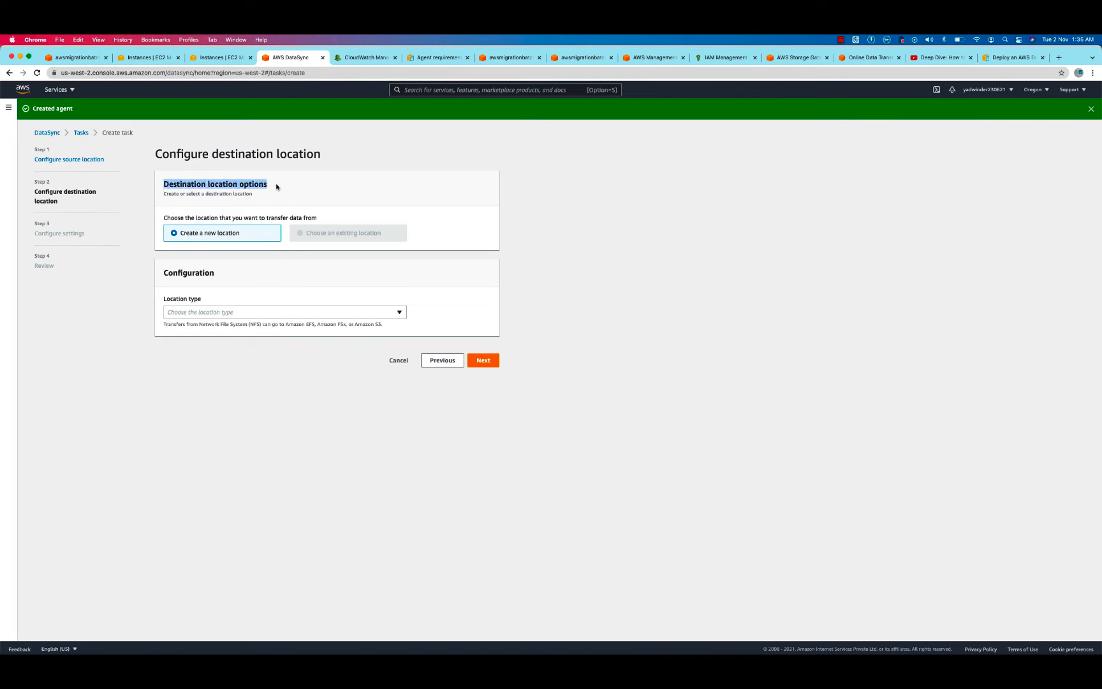
key("super+Tab")
key("super+Tab")
key("super+Tab")
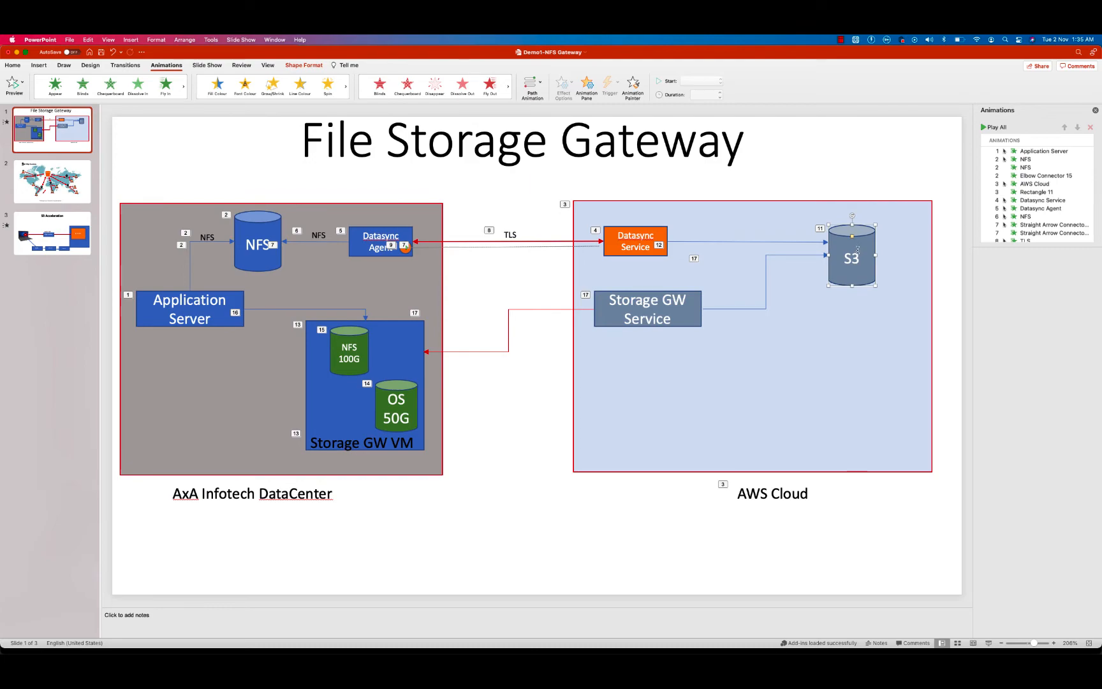
key("super+Tab")
key("super+5")
key("super+Tab")
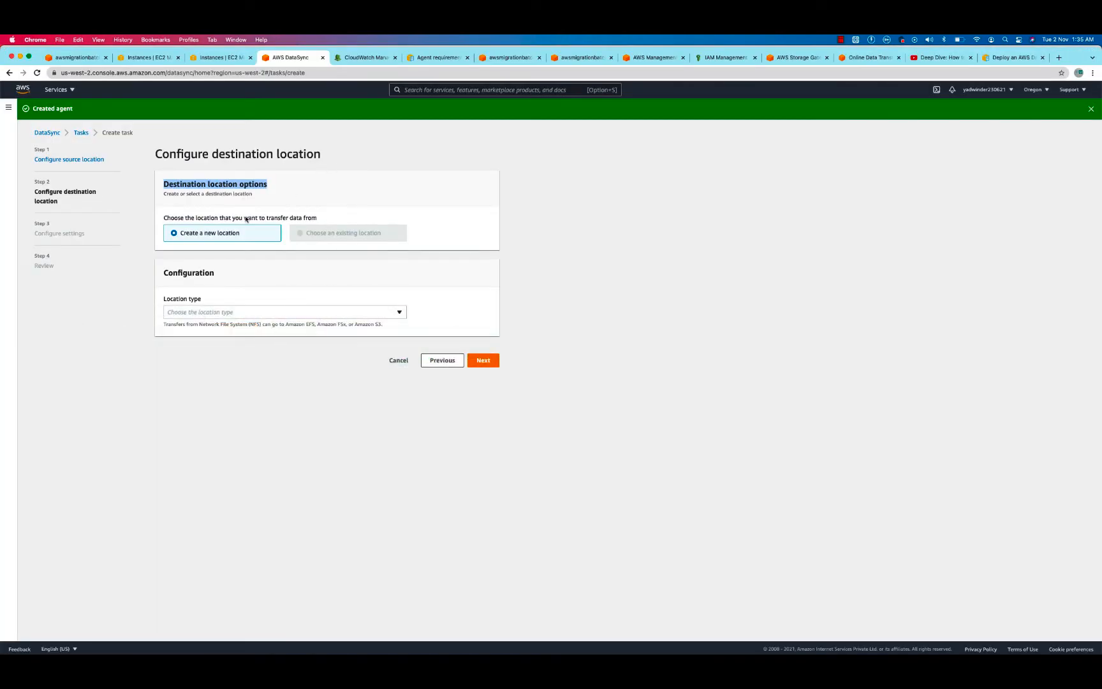
- Set the destination location type to Amazon S3 and choose the bucket datasyncdemoaxa in us-west-2
left_click(208, 313)
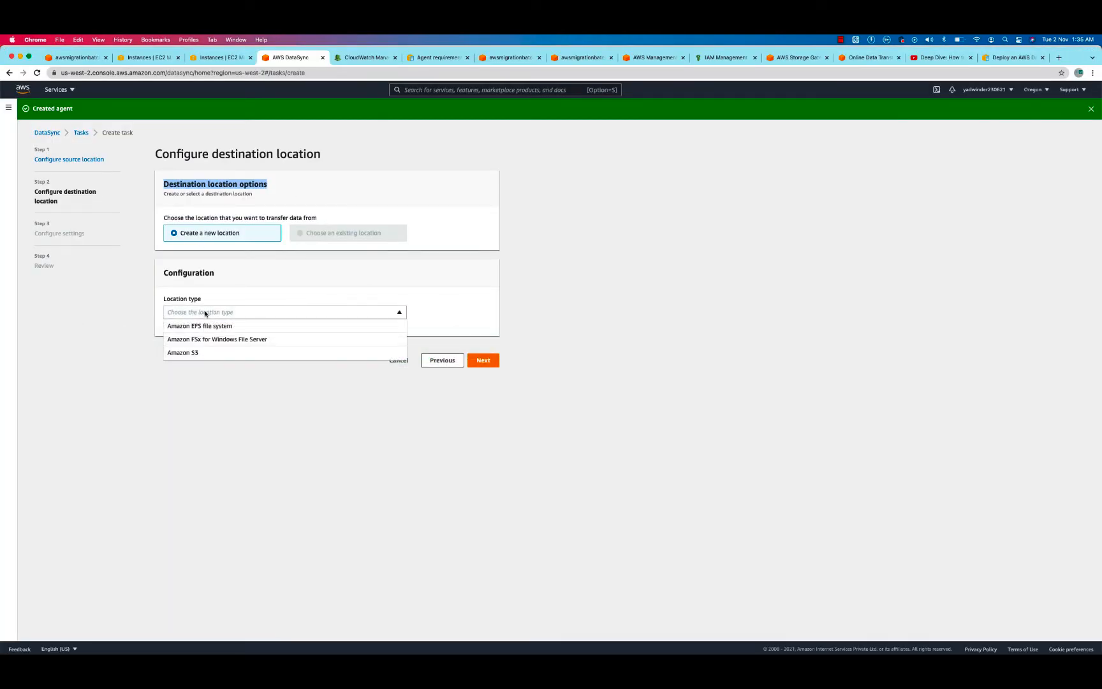
left_click(203, 355)
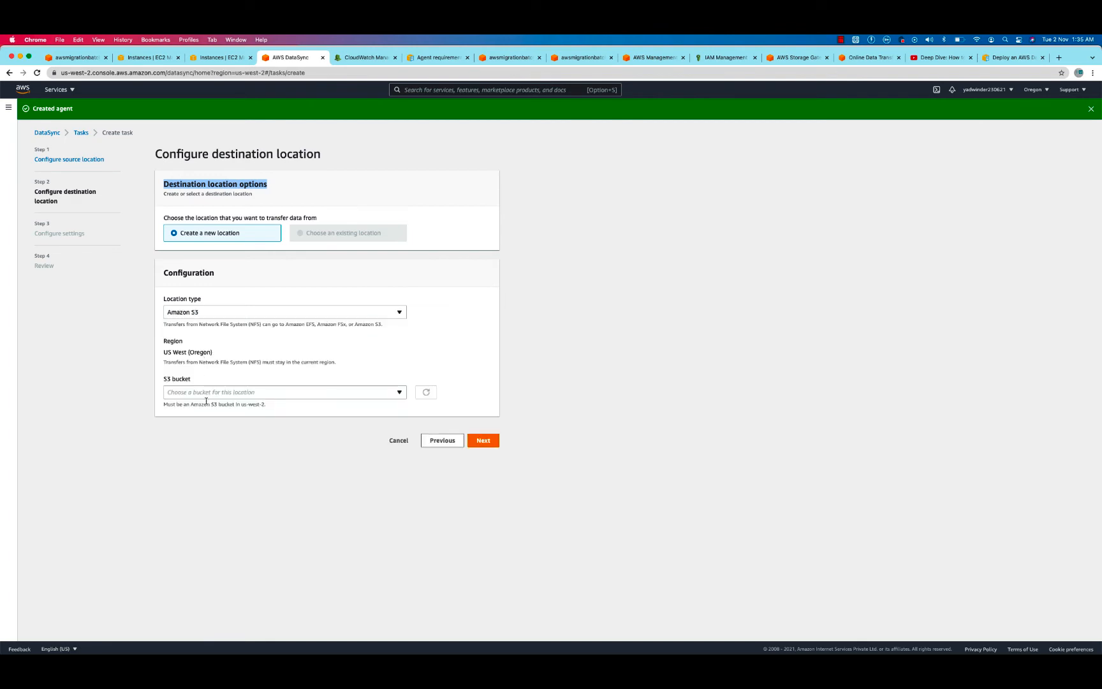
left_click_drag(162, 356, 221, 358)
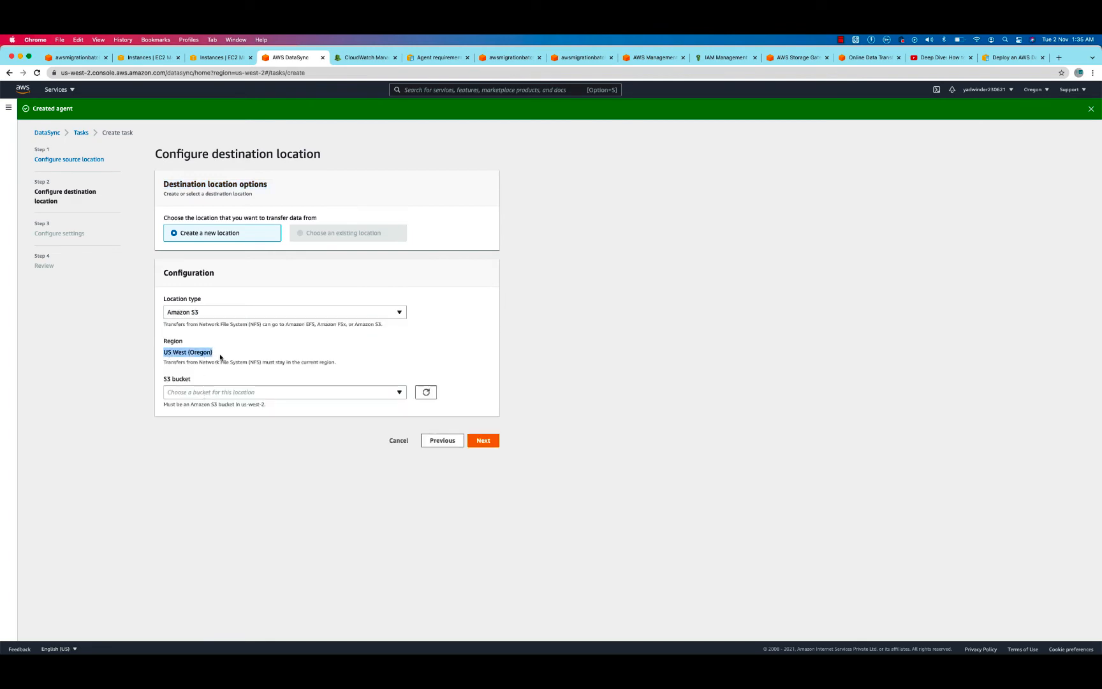
left_click(209, 393)
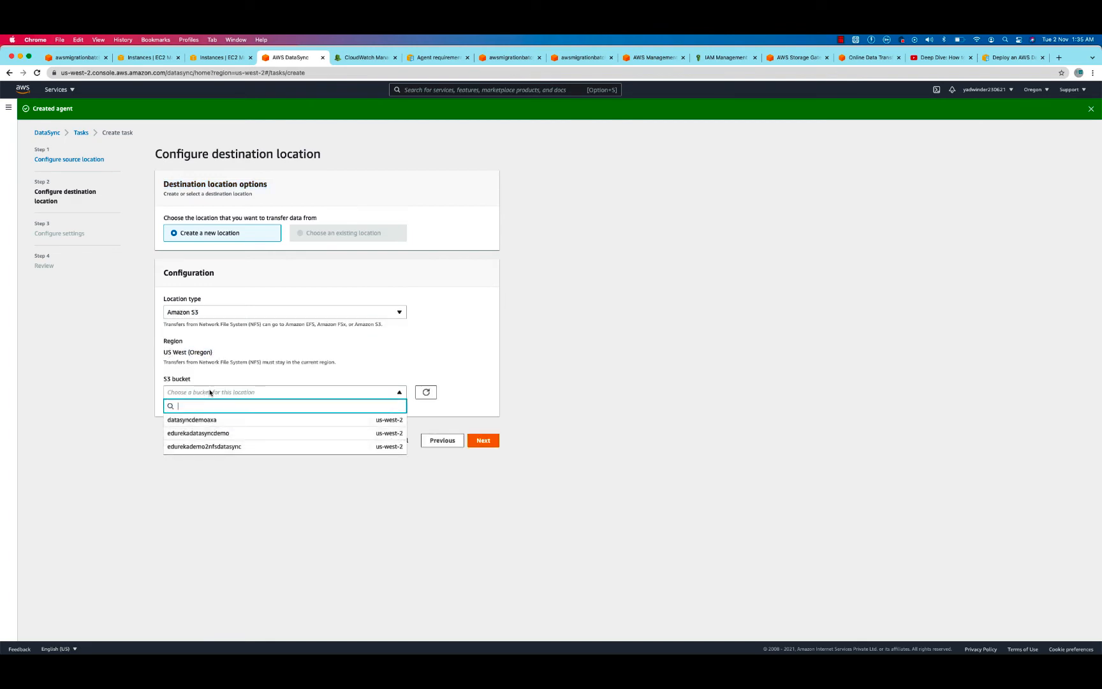
left_click(188, 421)
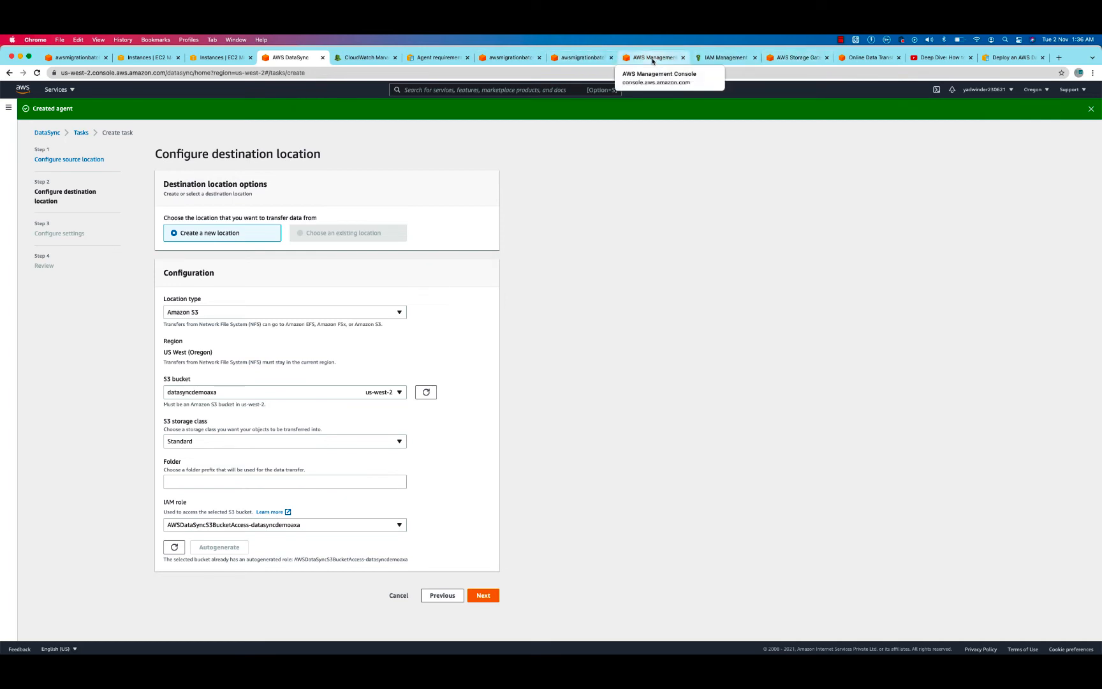
- Go to the open Amazon S3 console and open the datasyncdemoaxa bucket from the bucket list
left_click(584, 58)
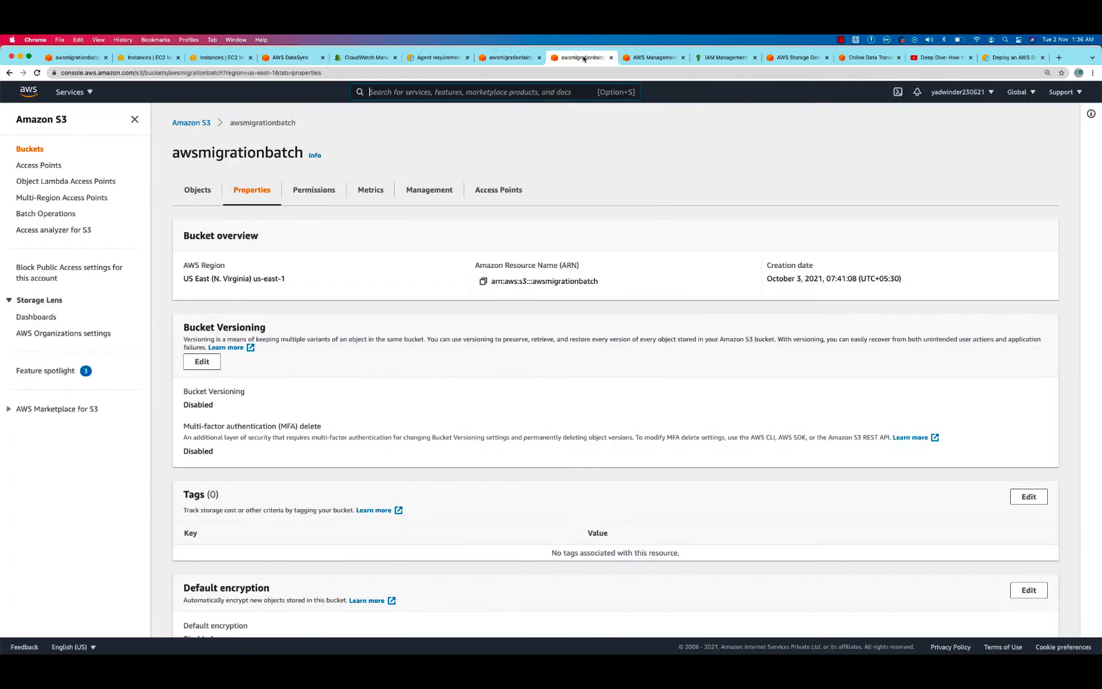
left_click(656, 58)
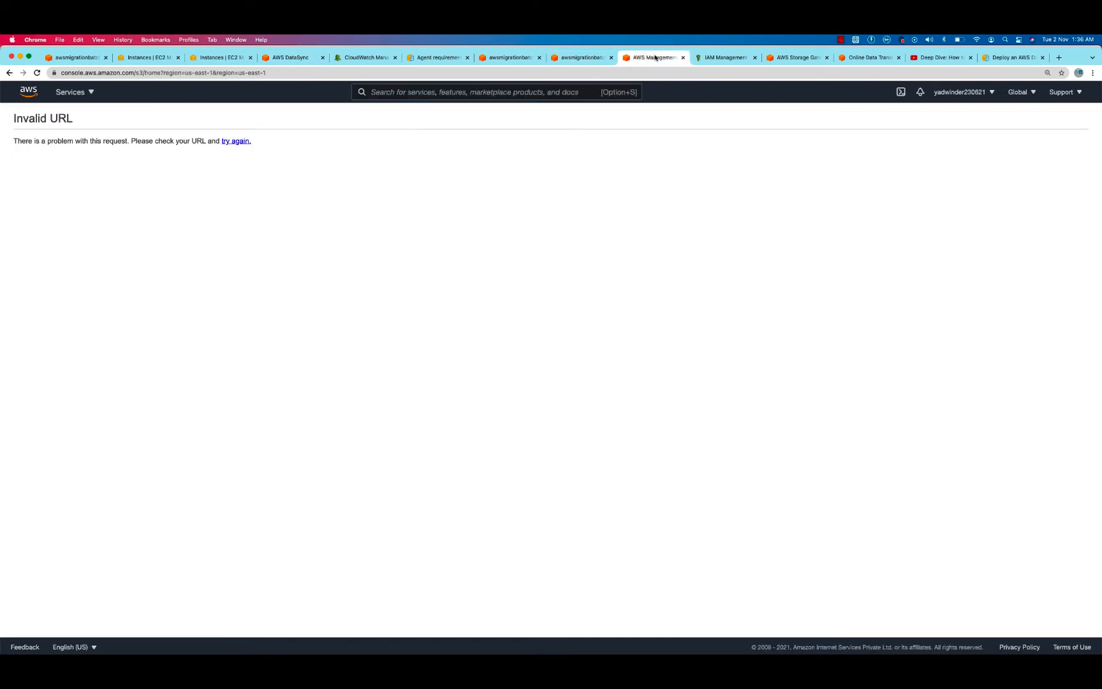
left_click(583, 58)
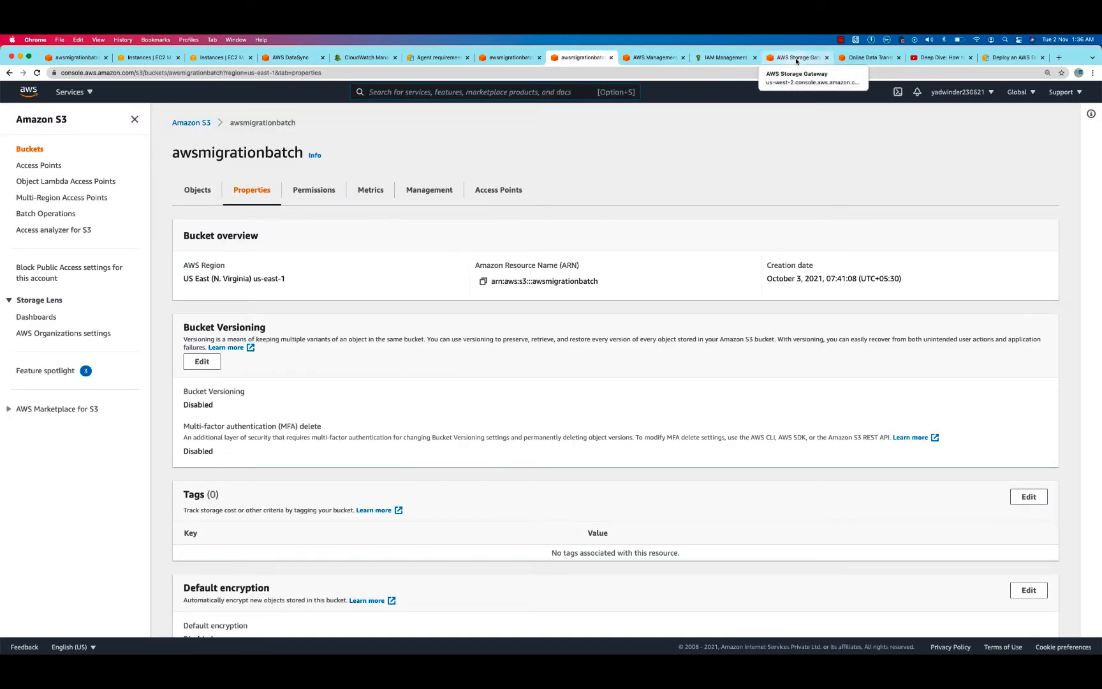
left_click(193, 125)
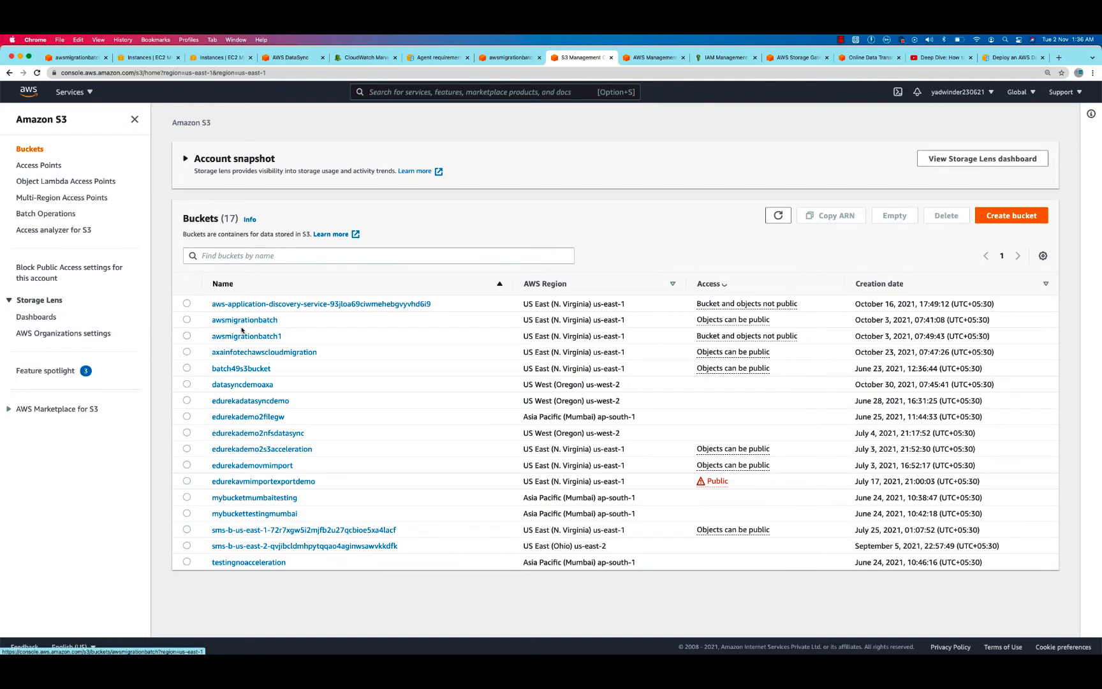
left_click(252, 385)
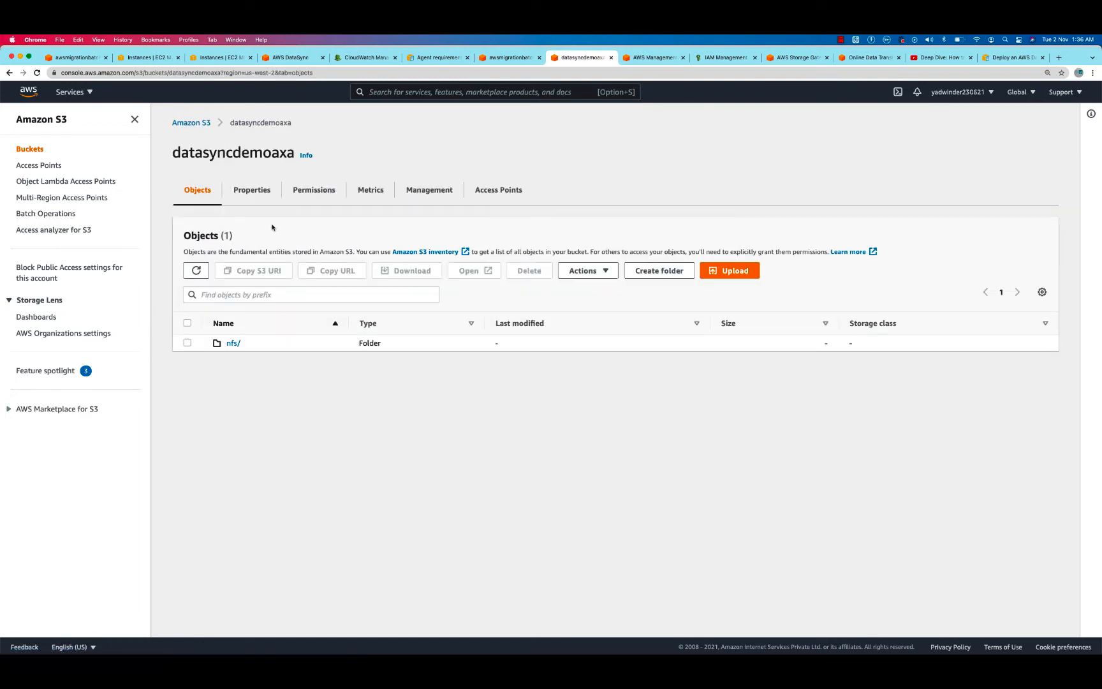
- Permanently delete the nfs/ folder from the bucket, giving "permanently delete" as the confirmation text
left_click(186, 343)
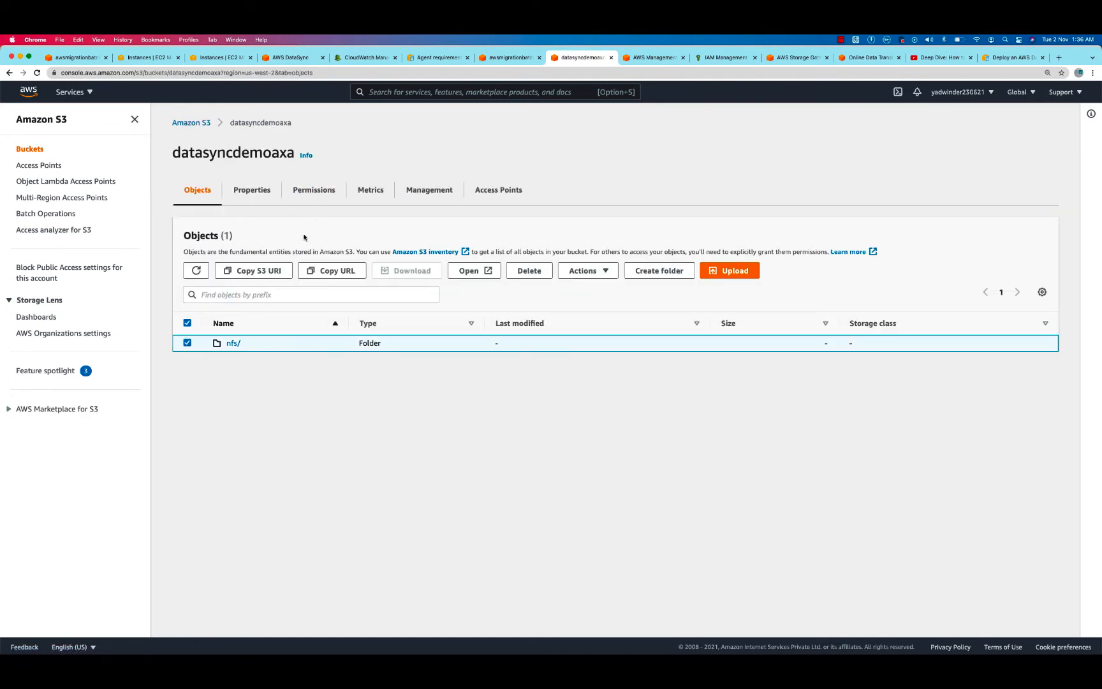
left_click(526, 275)
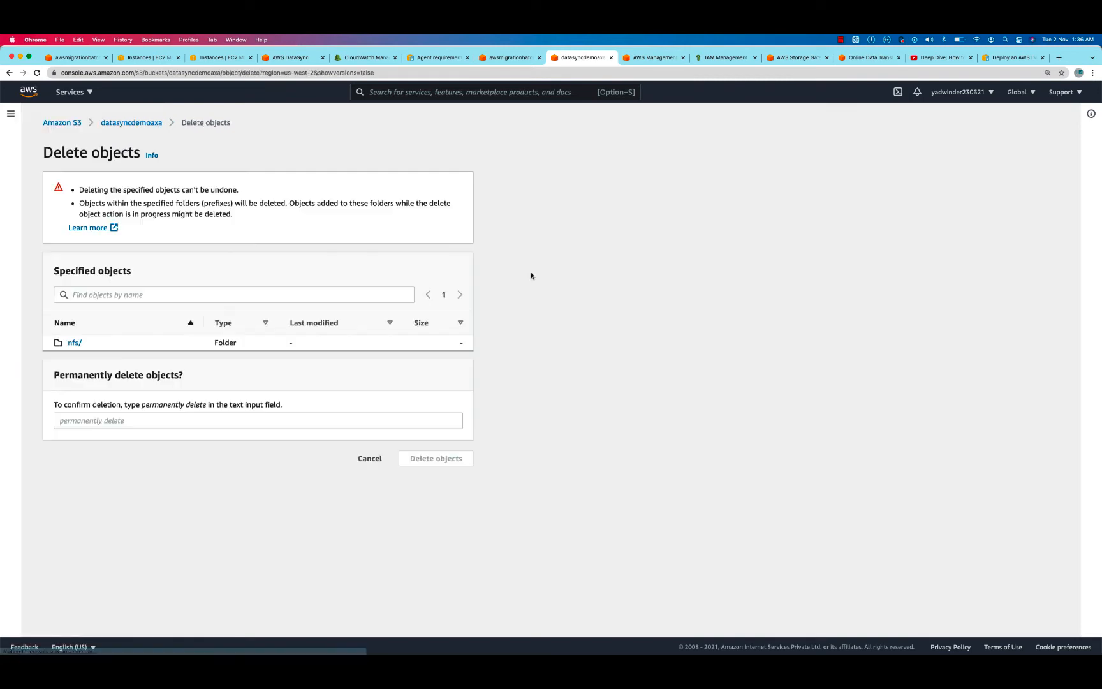
left_click(70, 421)
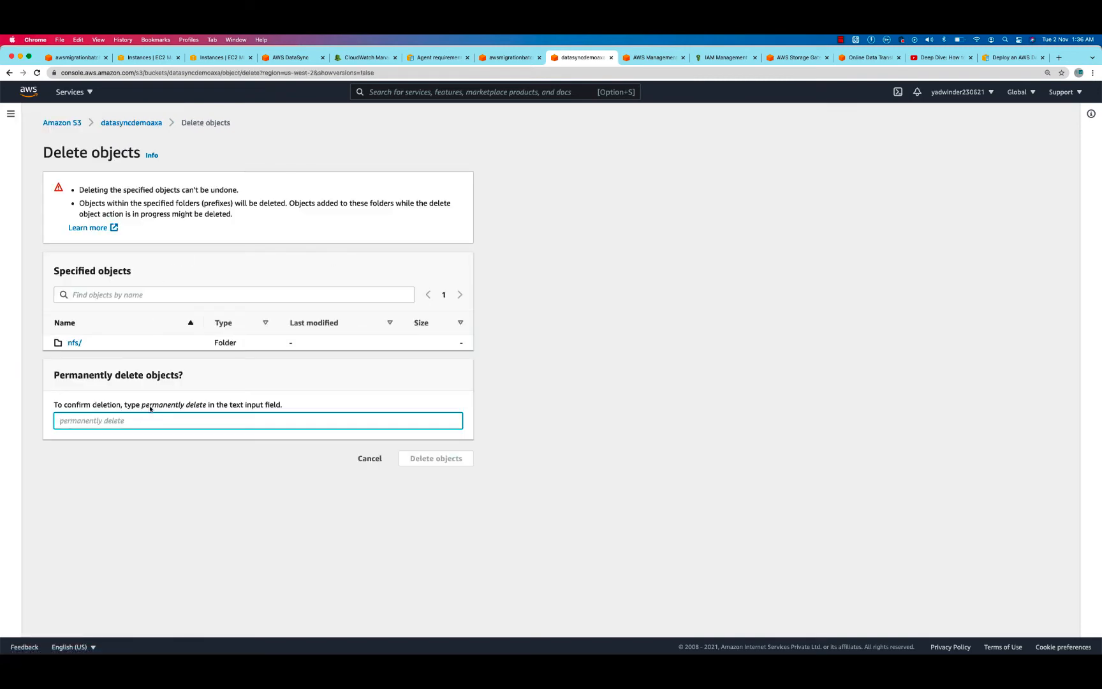
left_click_drag(141, 406, 208, 407)
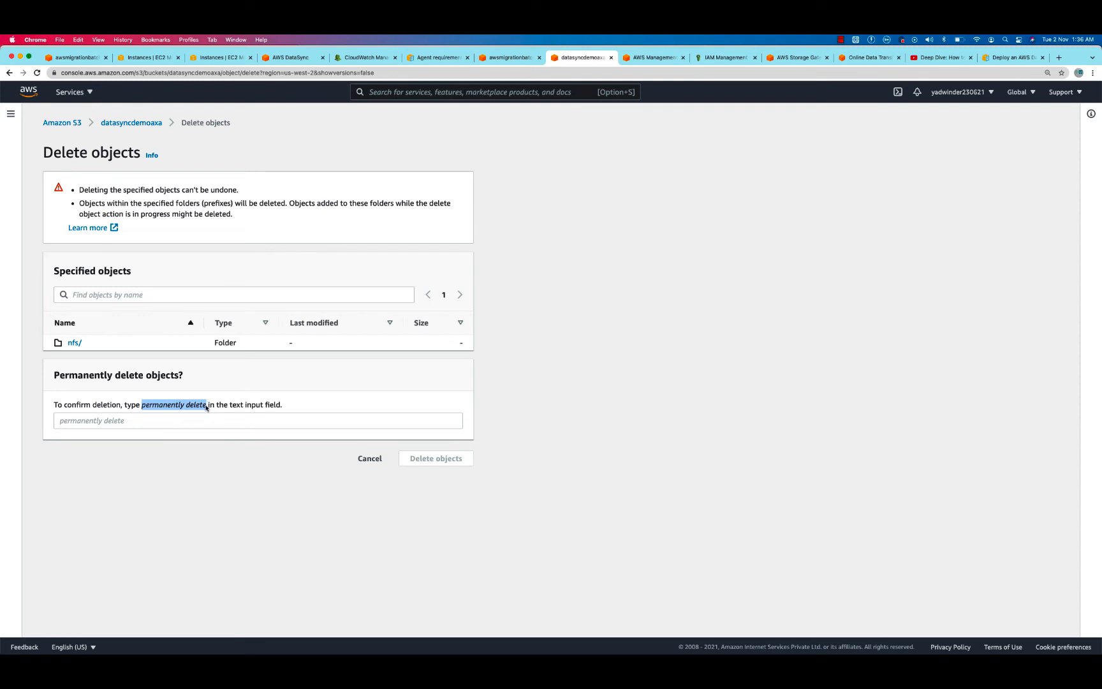
key("super+c")
left_click(185, 421)
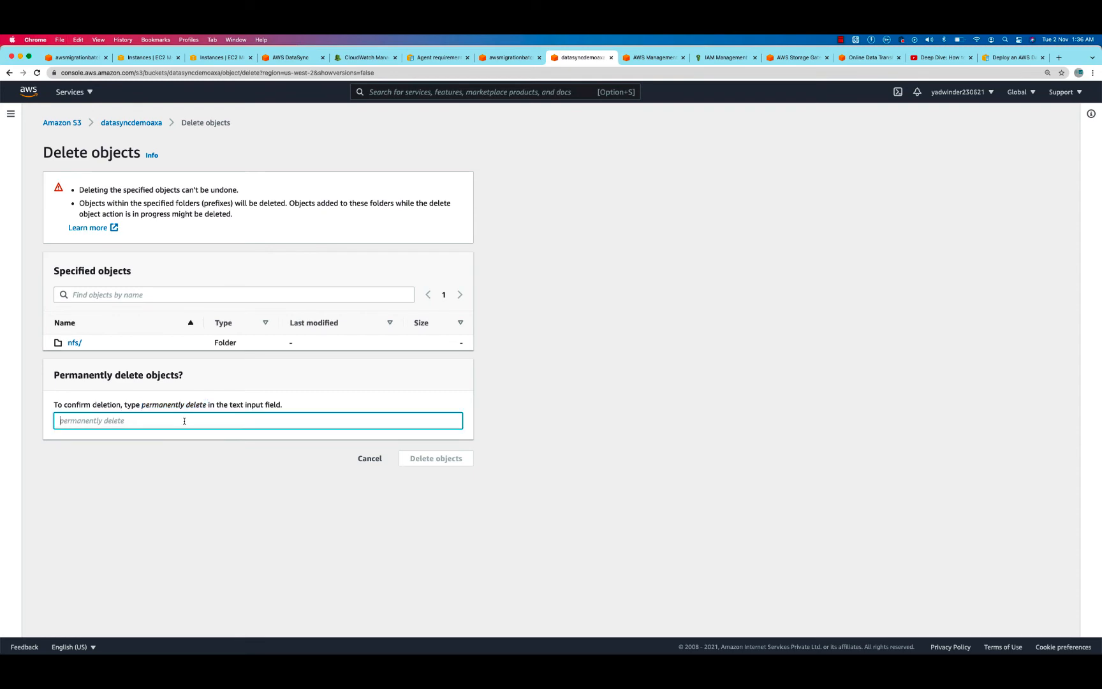
key("super+v")
left_click(434, 459)
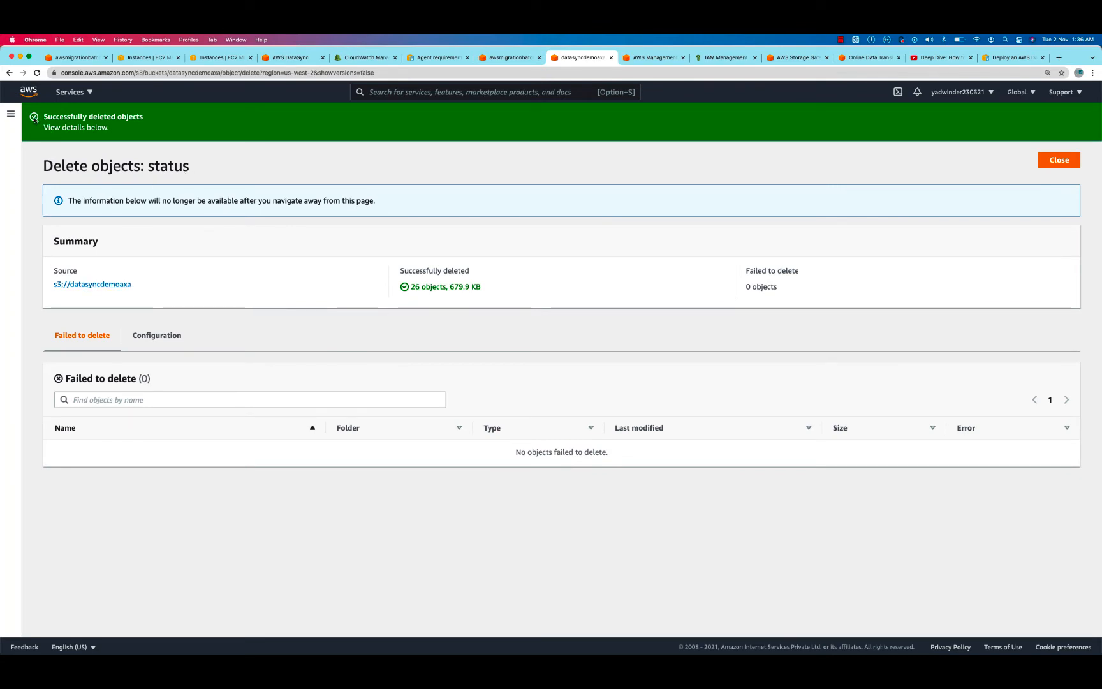
- Close the deletion status, check the datasyncdemoaxa bucket's object list, and return to the DataSync destination form
left_click(86, 286)
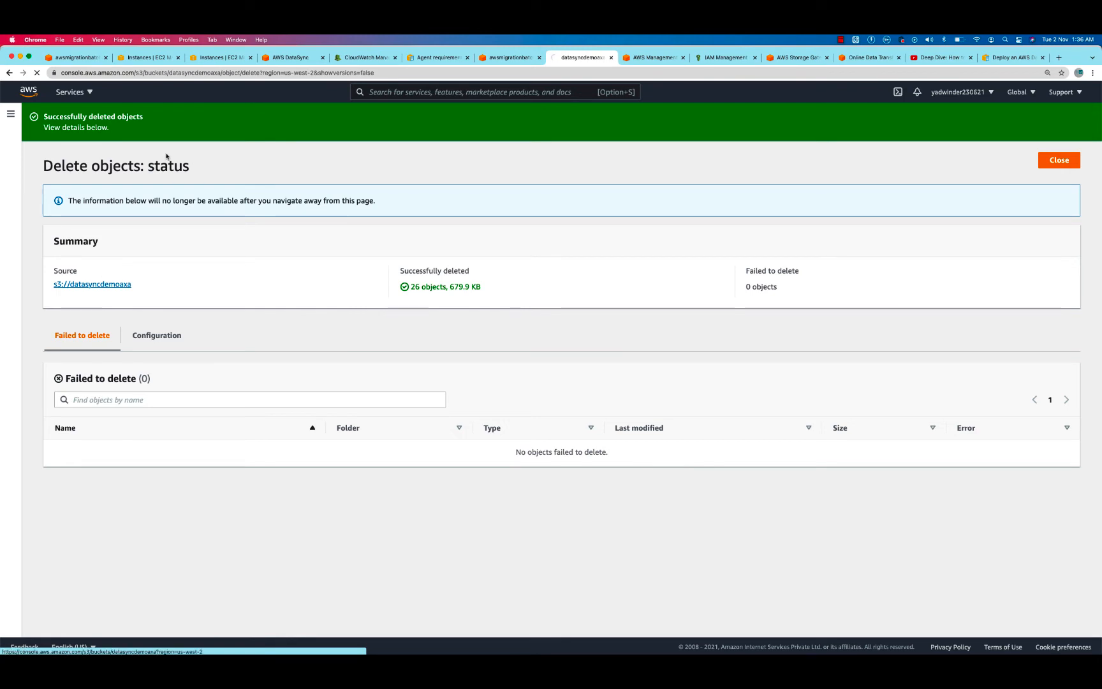
left_click(1053, 160)
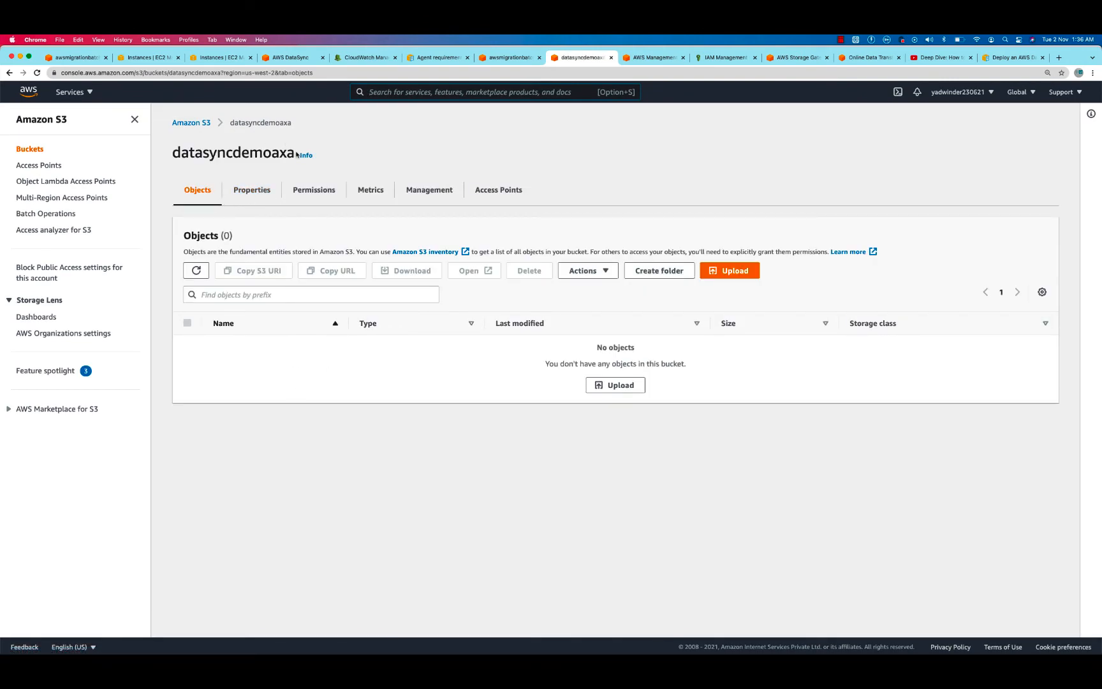
left_click_drag(295, 154, 175, 153)
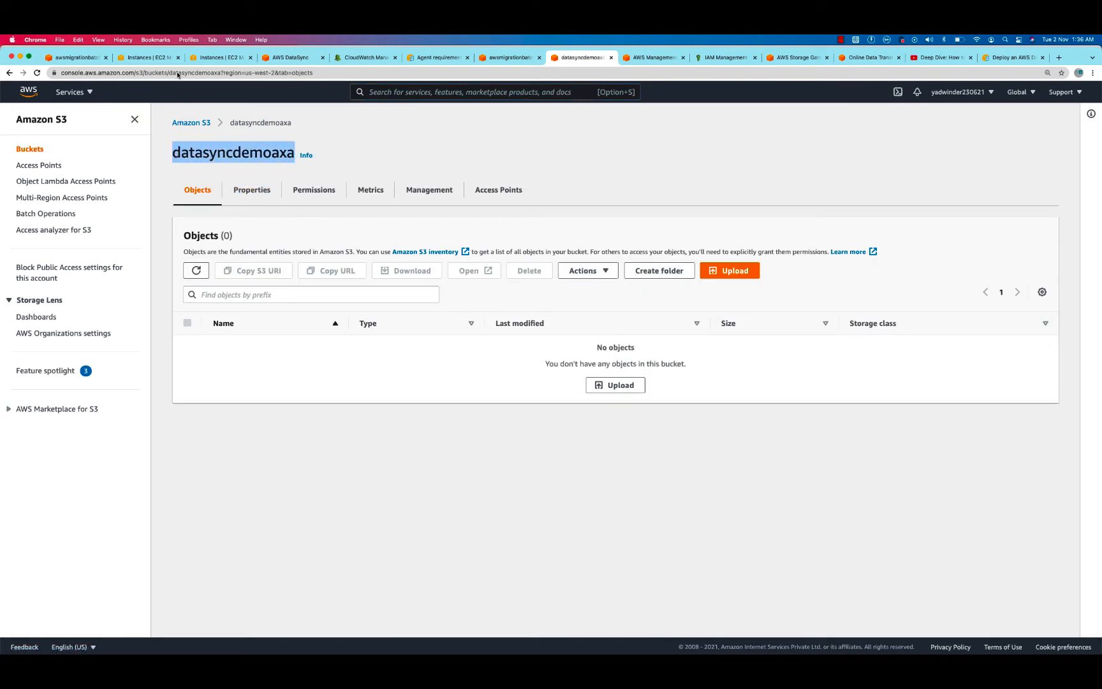
left_click(289, 58)
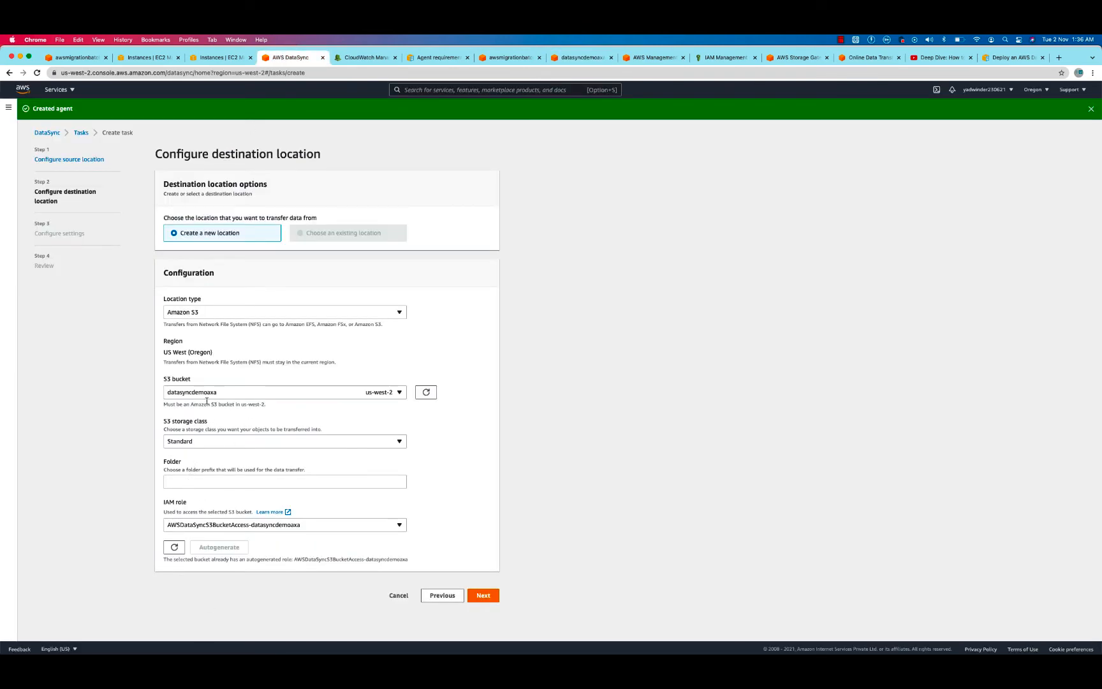
- Keep the S3 storage class as Standard and set the destination folder prefix to mydata/
left_click(195, 442)
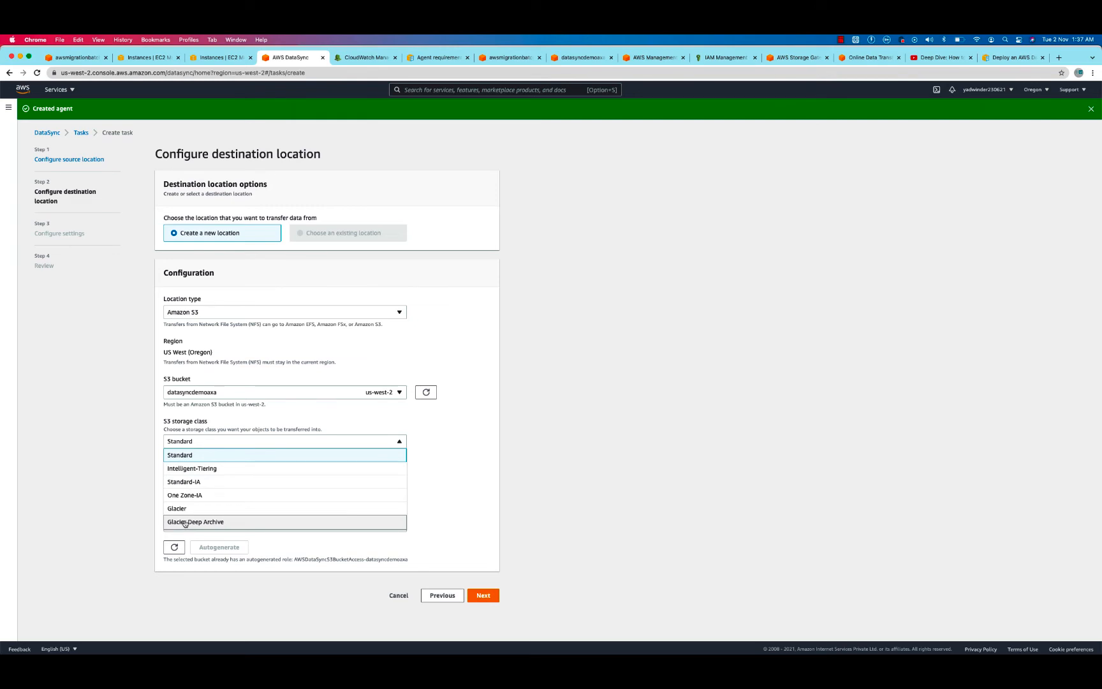
left_click(187, 456)
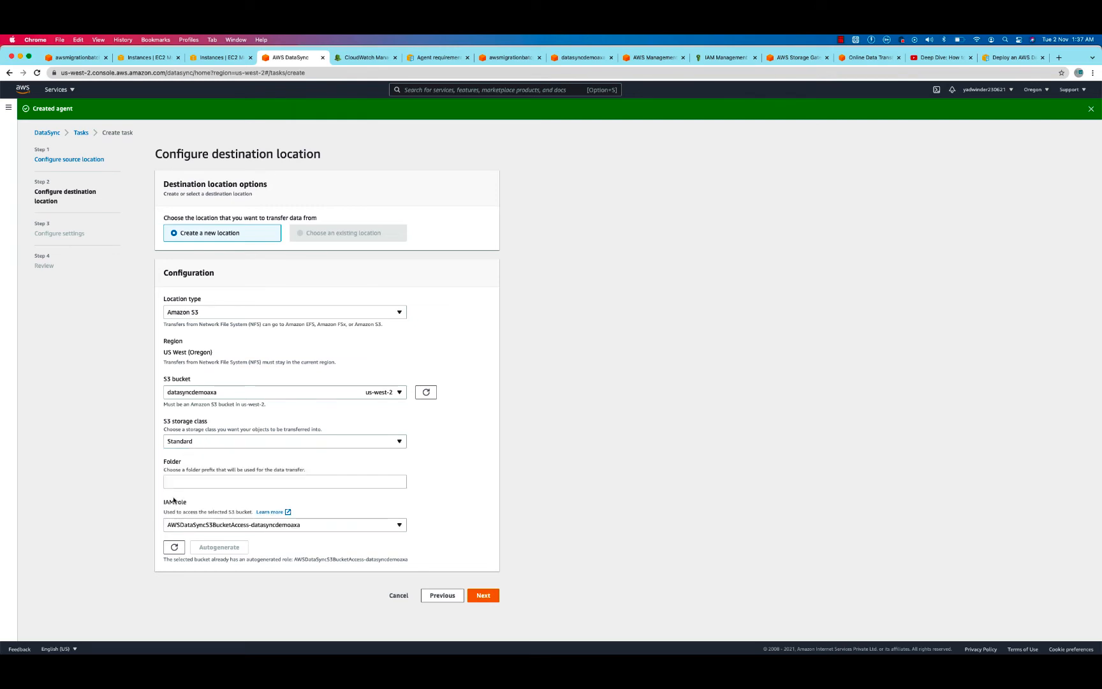
left_click(174, 483)
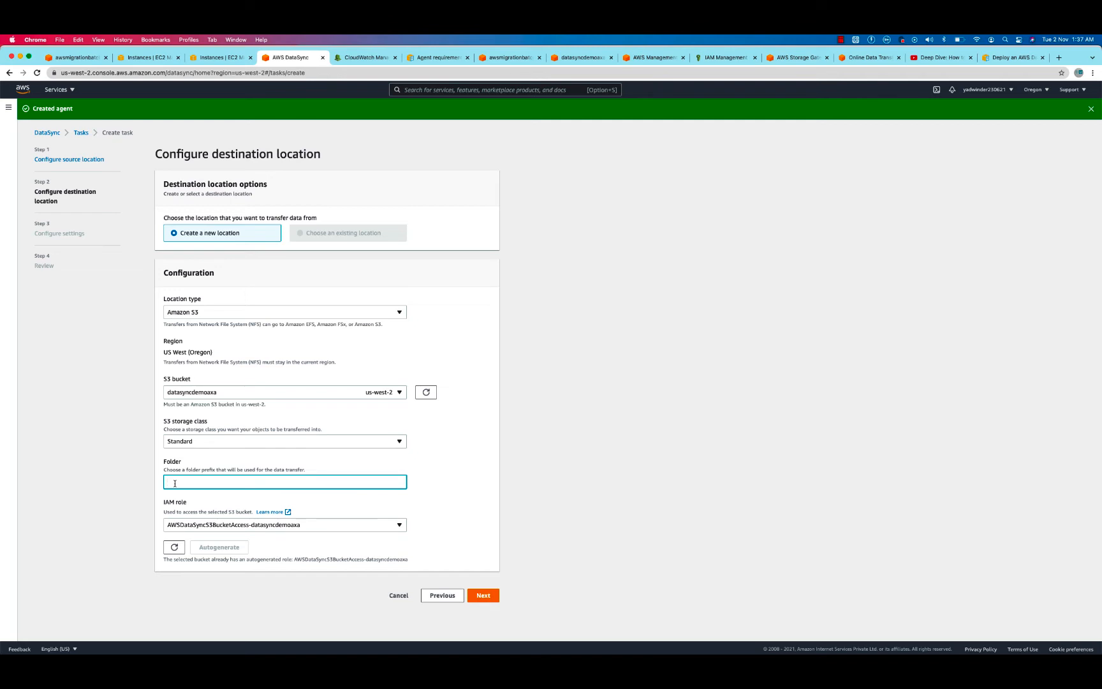
type("mydata/")
left_click(690, 490)
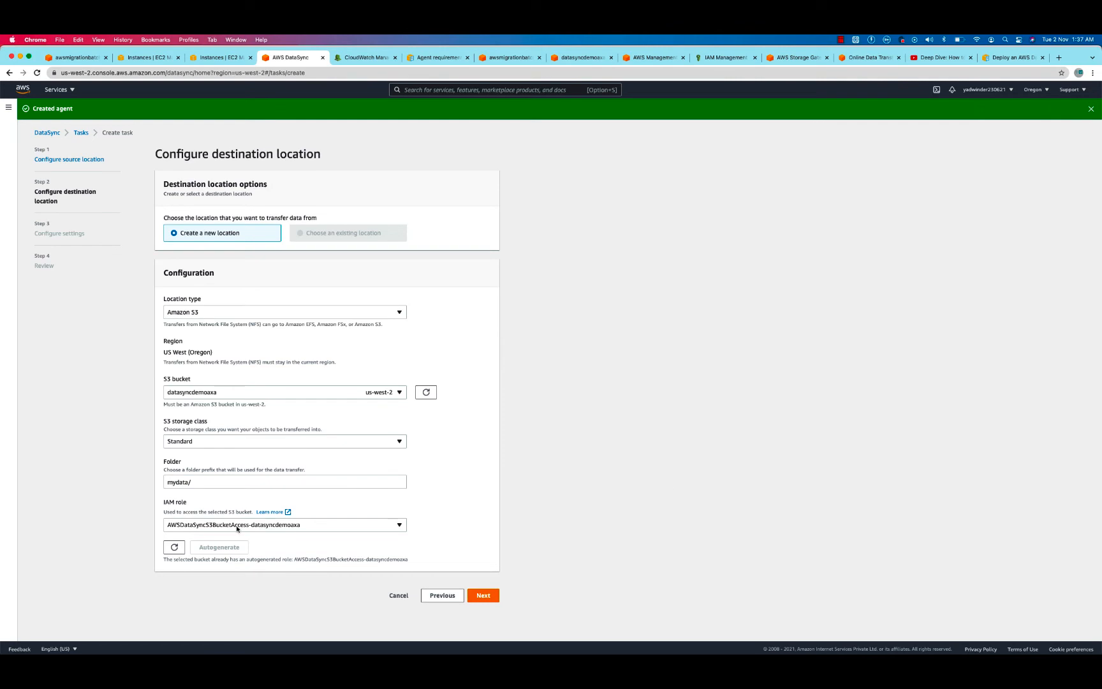
- Examine the IAM roles offered for accessing the destination bucket, keeping AWSDataSyncS3BucketAccess-datasyncdemoaxa selected
left_click(195, 527)
left_click(195, 526)
left_click(223, 526)
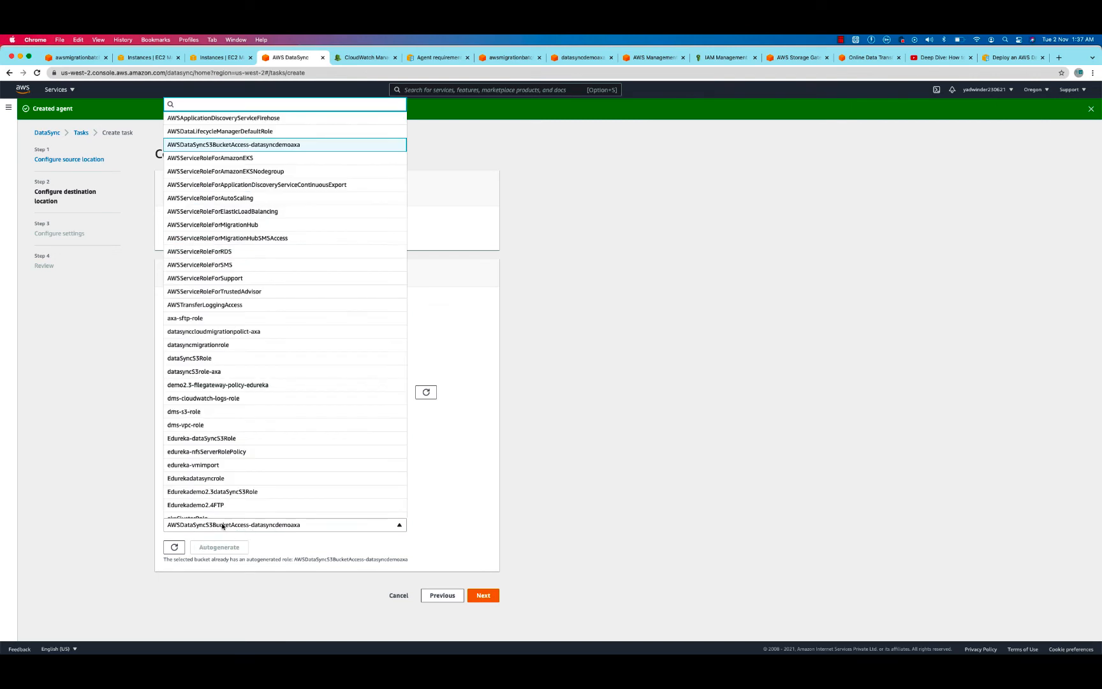
left_click(224, 549)
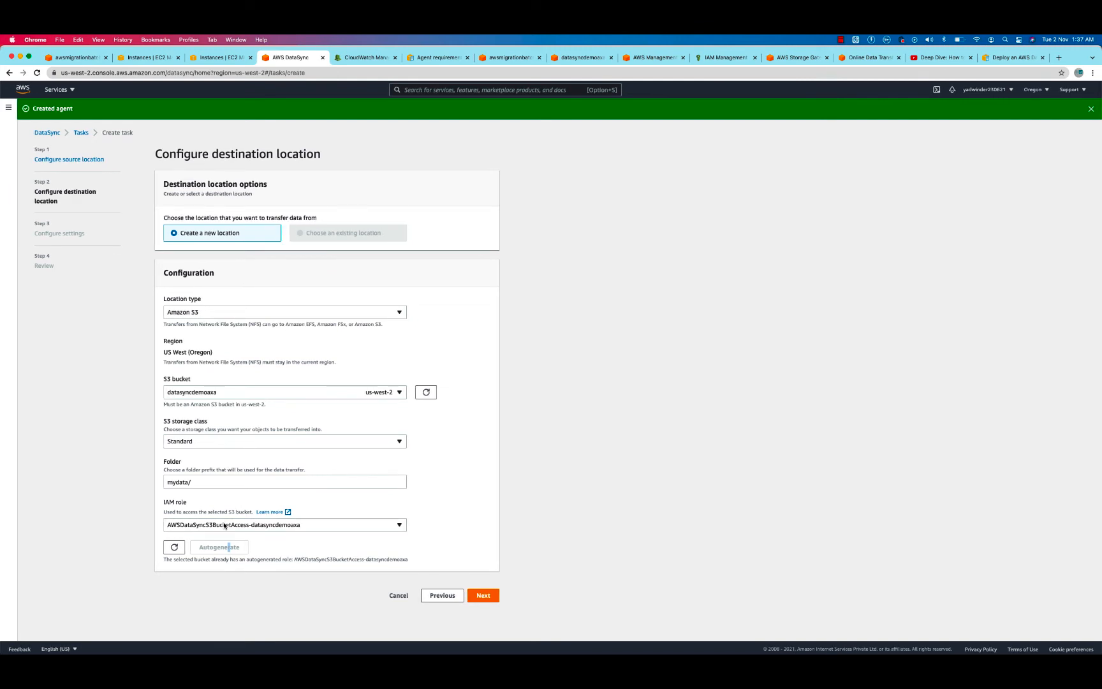
left_click(224, 524)
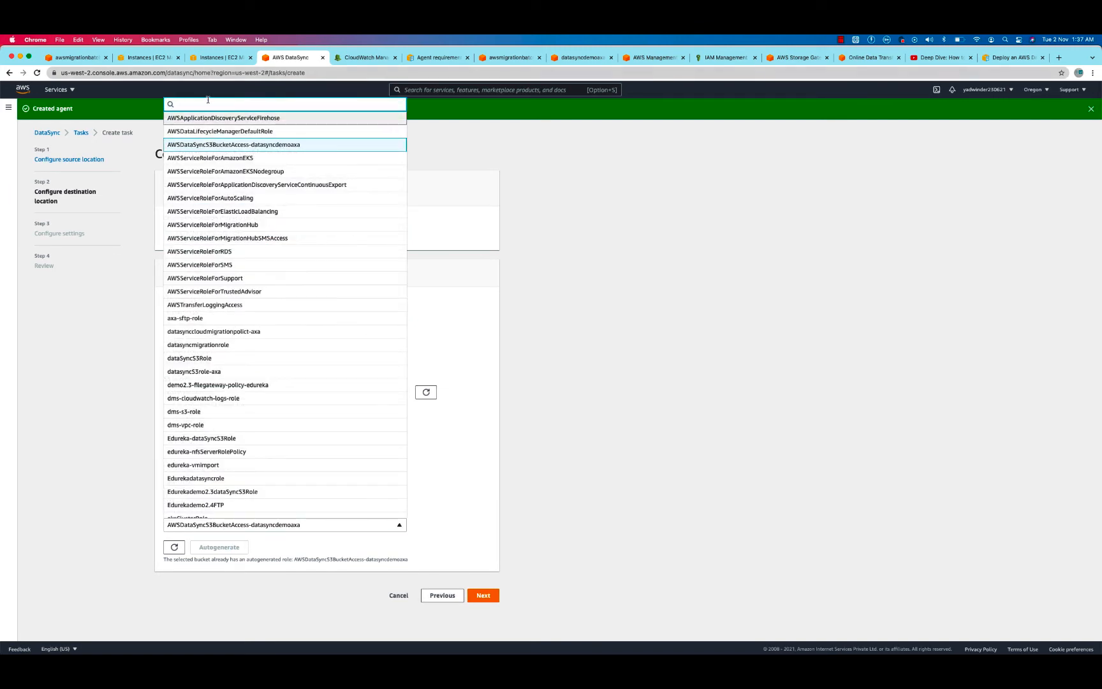
scroll(224, 199, "down", 5)
scroll(224, 198, "up", 3)
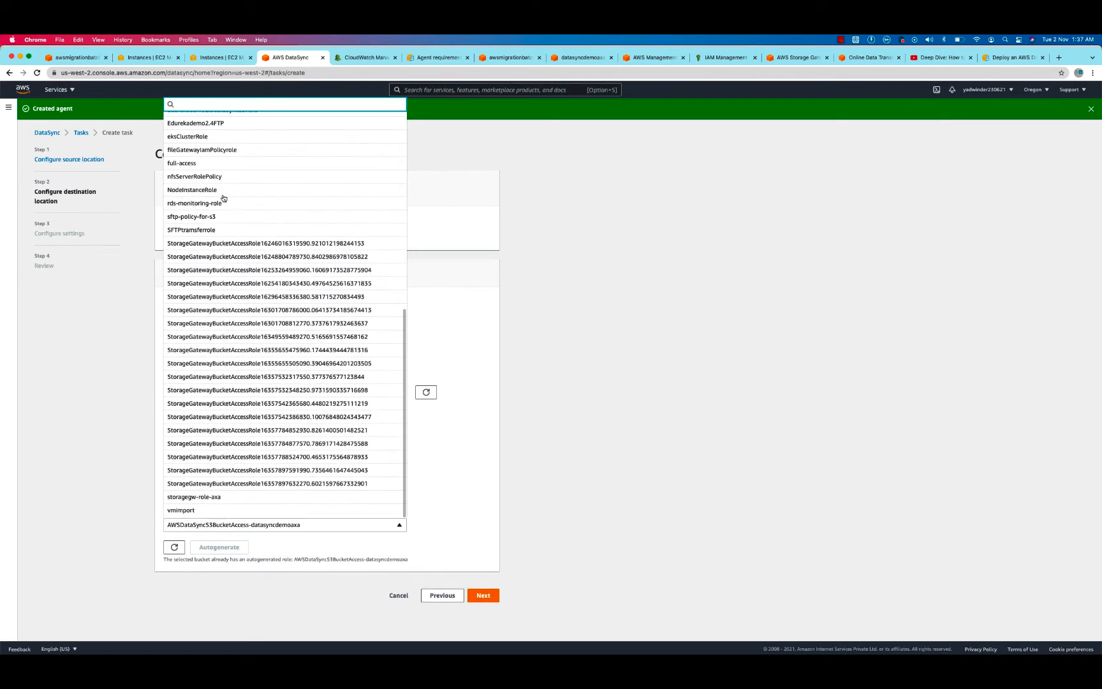
scroll(224, 198, "up", 2)
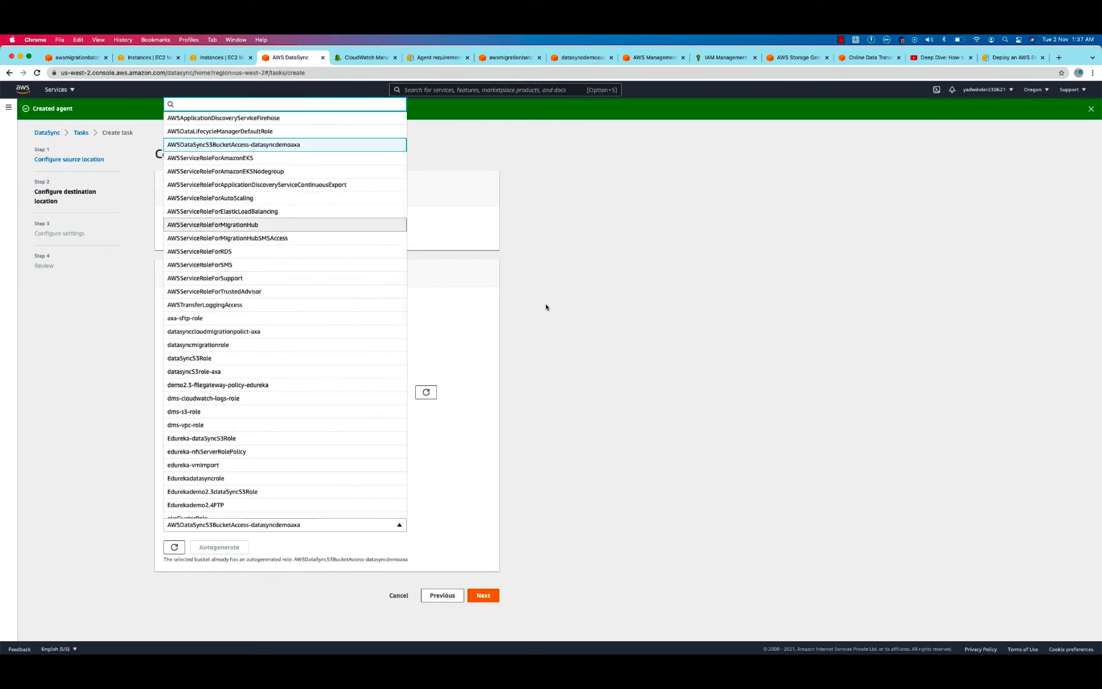
left_click(546, 325)
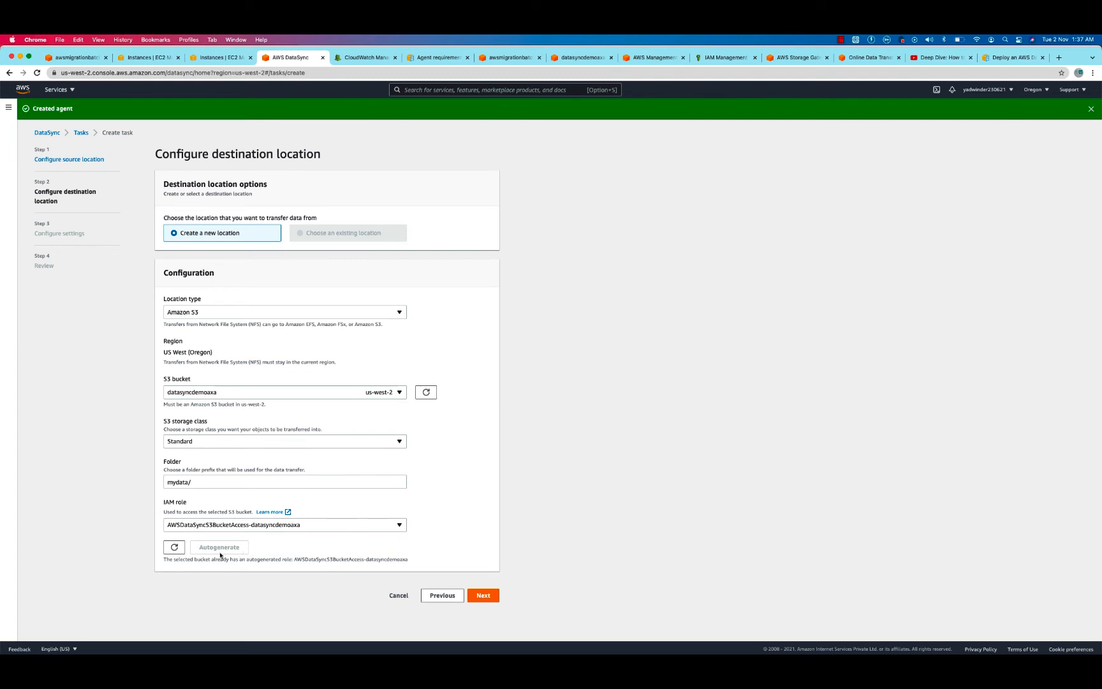
- Continue to the task settings, name the task mytask-data-migration, and keep data verification on "Verify only the data transferred"
left_click(486, 598)
left_click(231, 211)
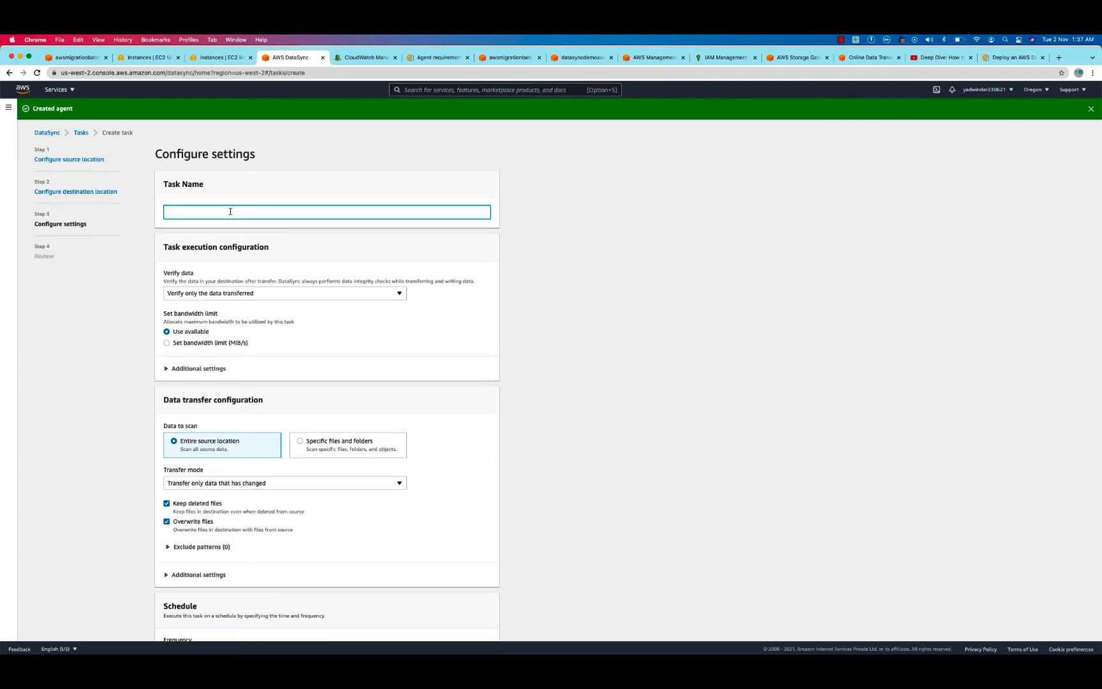
type("mytask-data-migration")
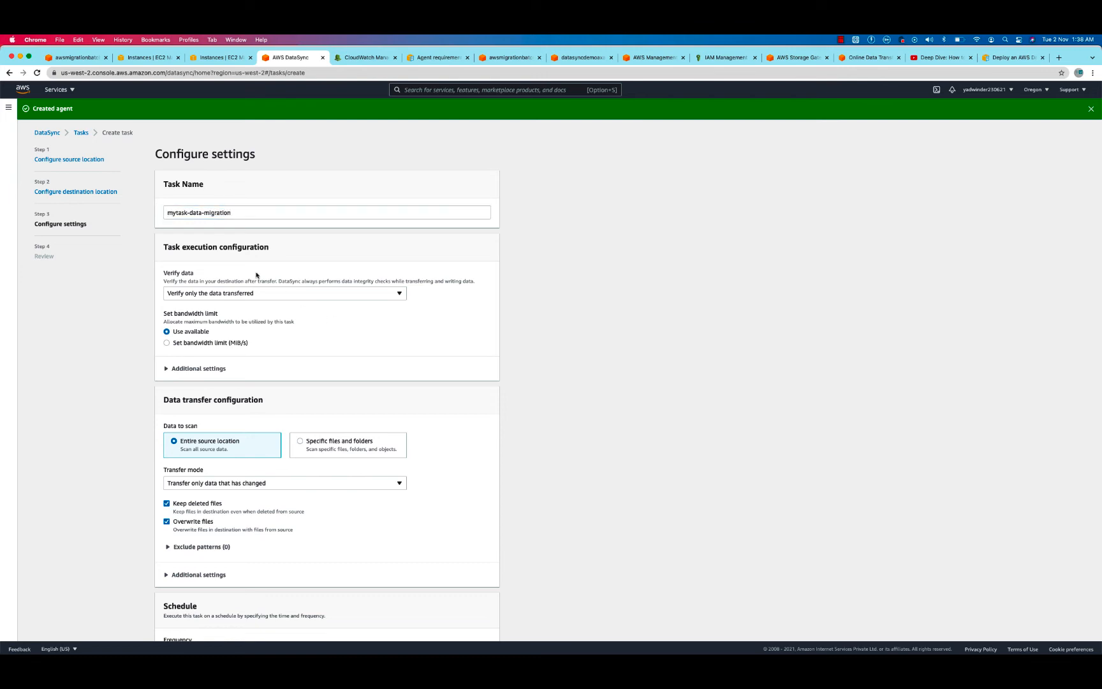
left_click(240, 296)
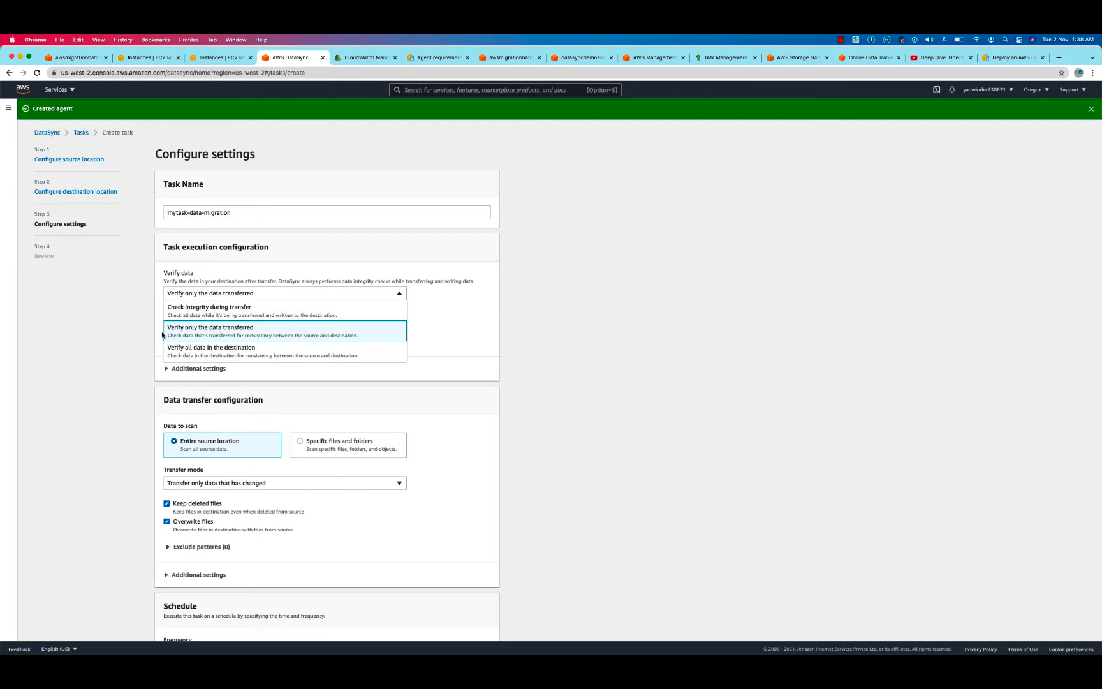
left_click(211, 331)
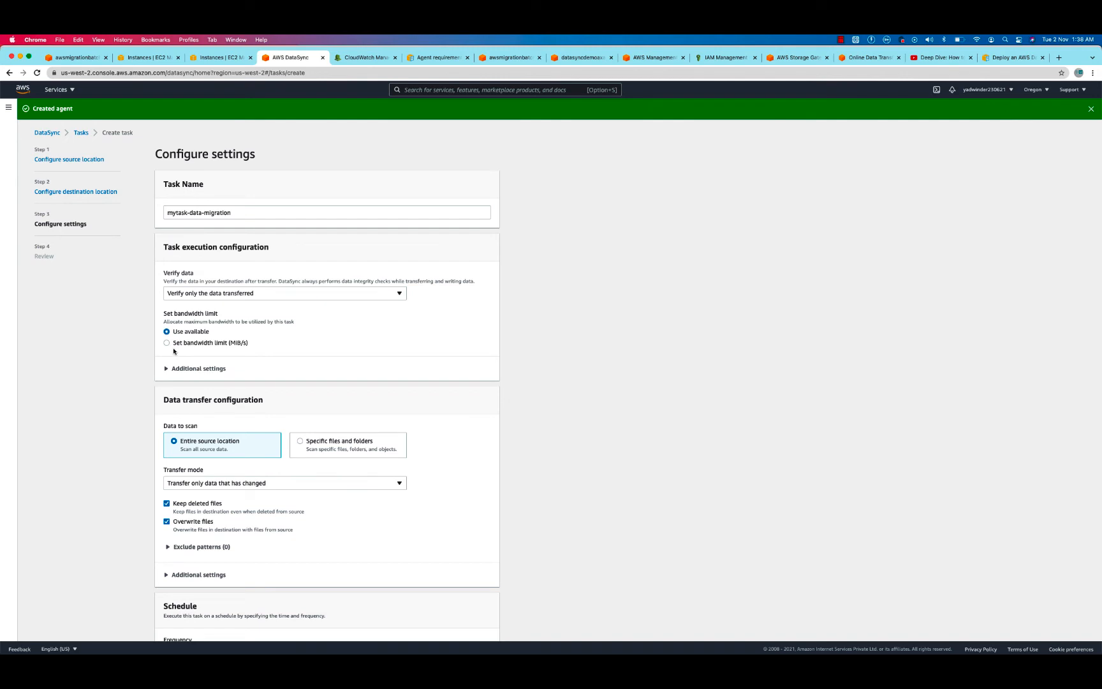
- Choose to set a bandwidth limit in MiB/s for the task and view the agent-to-service link in the PowerPoint diagram
left_click(175, 345)
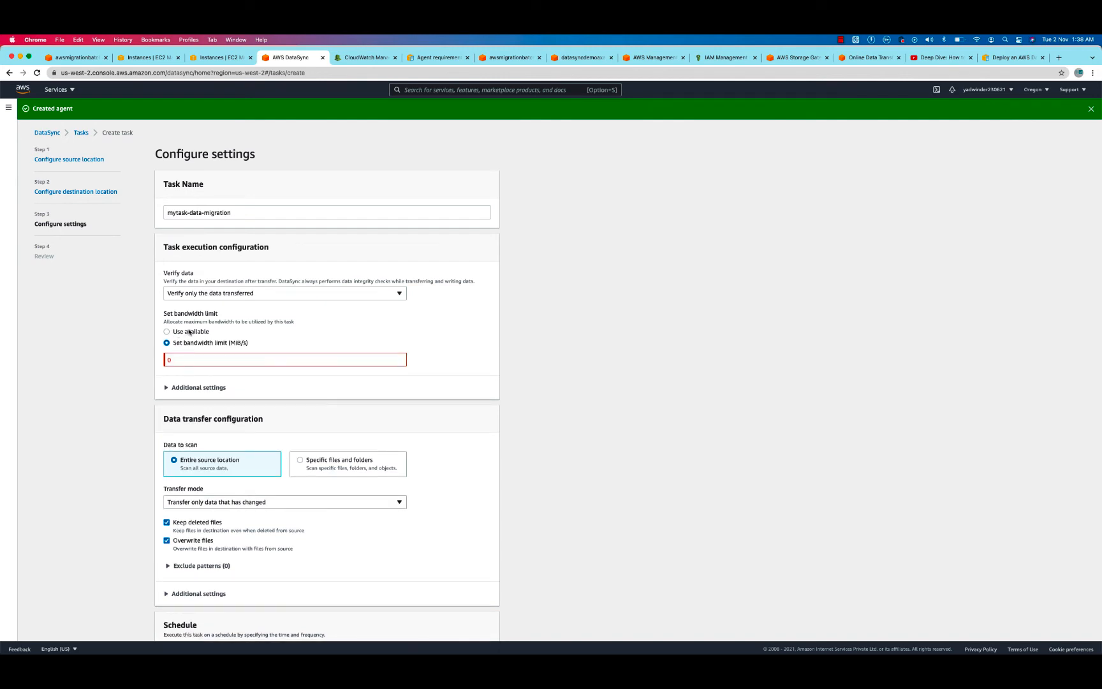
left_click(190, 333)
key("super+Tab")
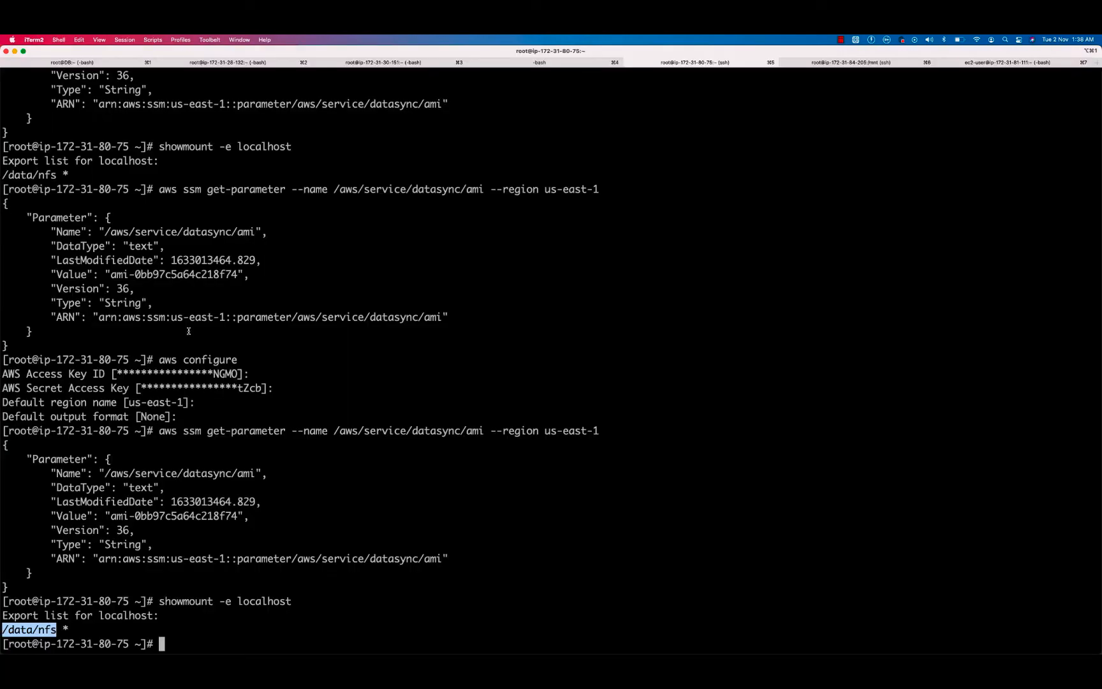
key("super+Tab")
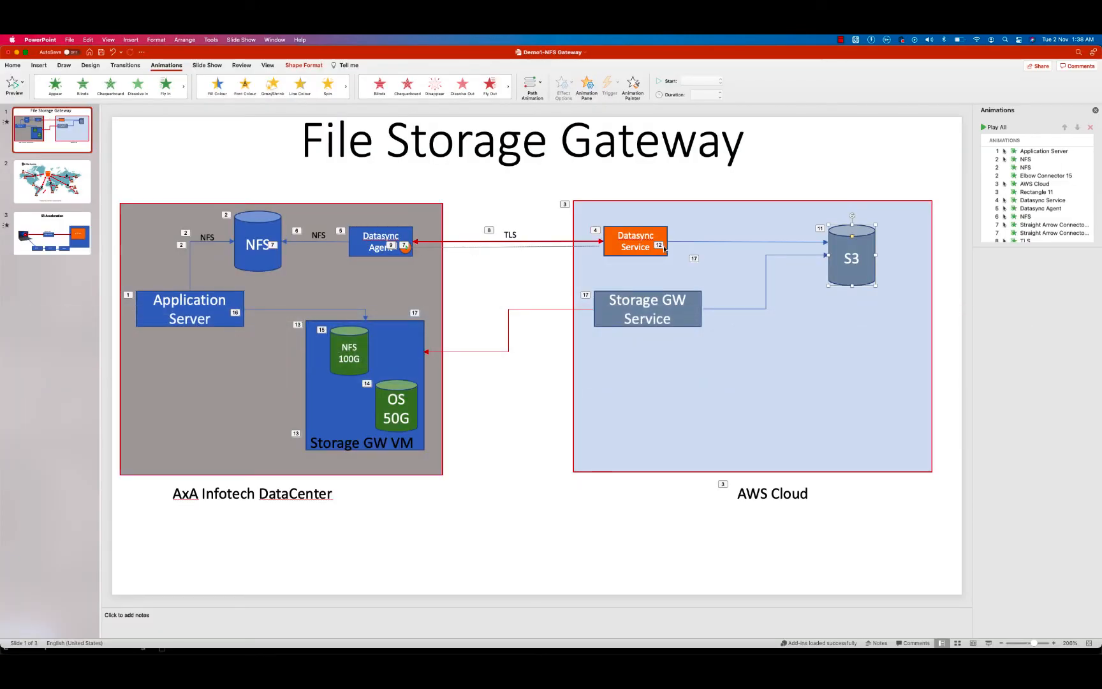
key("super+Tab")
key("super+Tab")
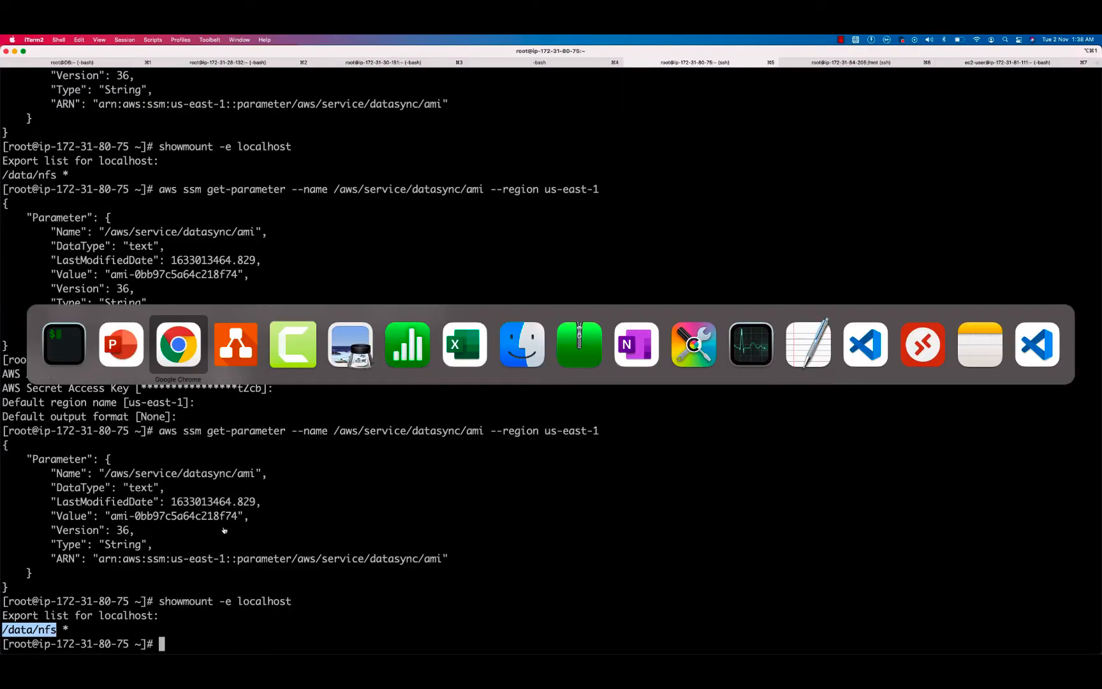
- Switch back to Chrome, try a bandwidth limit of 4 MiB/s, and set the task to use the available bandwidth
left_click(187, 343)
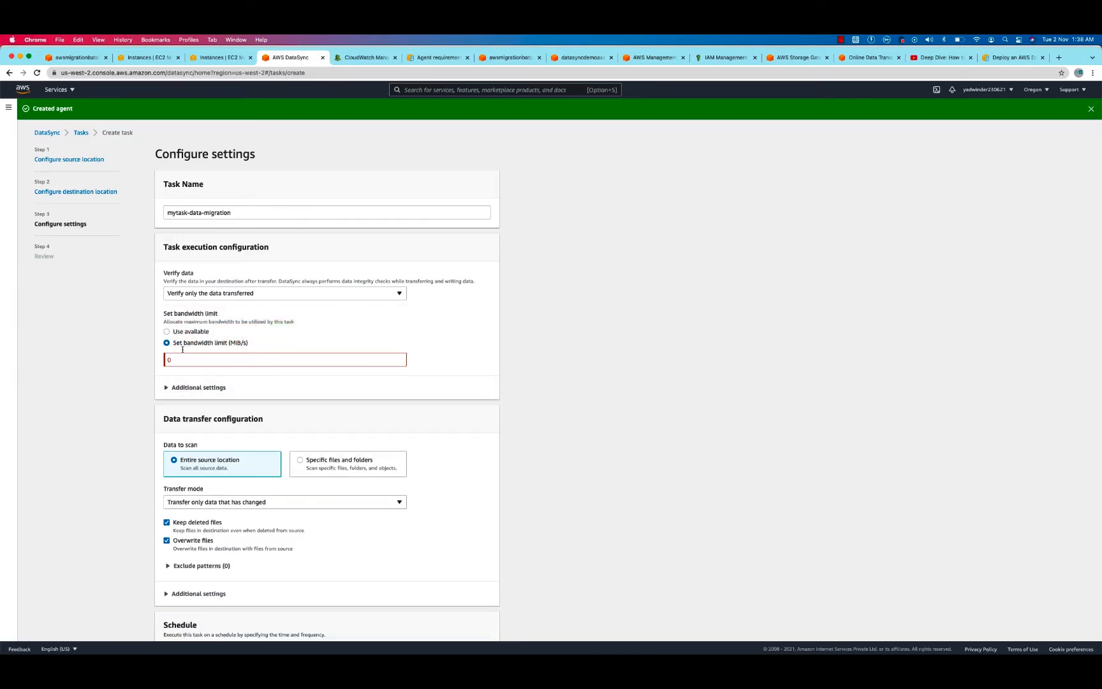
left_click(180, 359)
type("0")
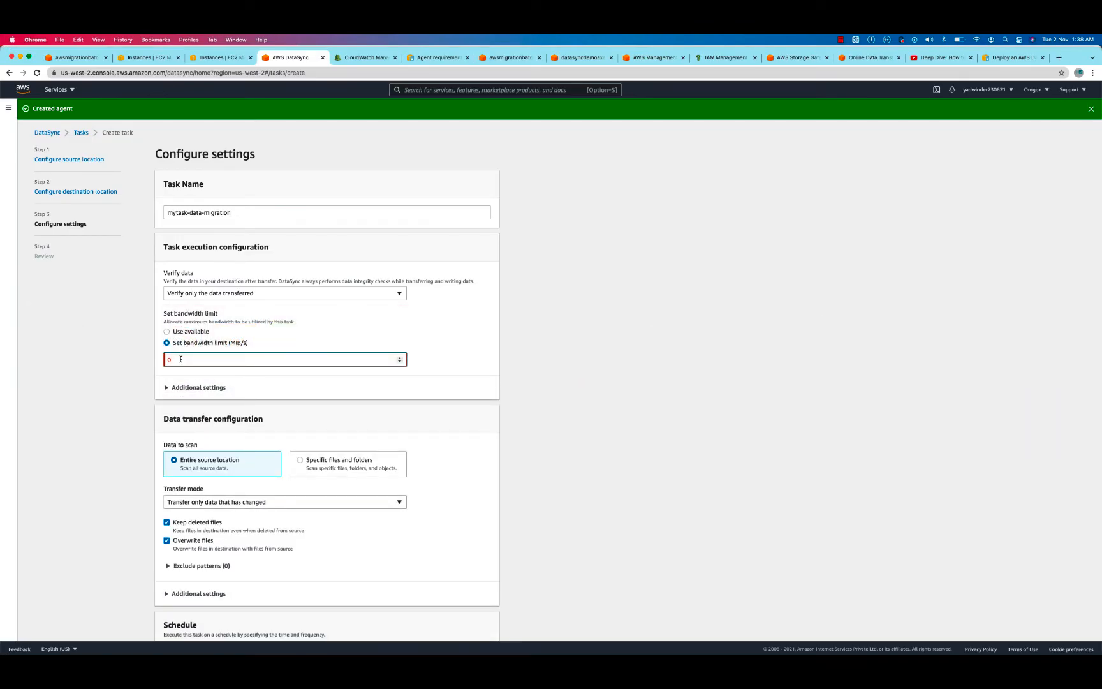
type("4")
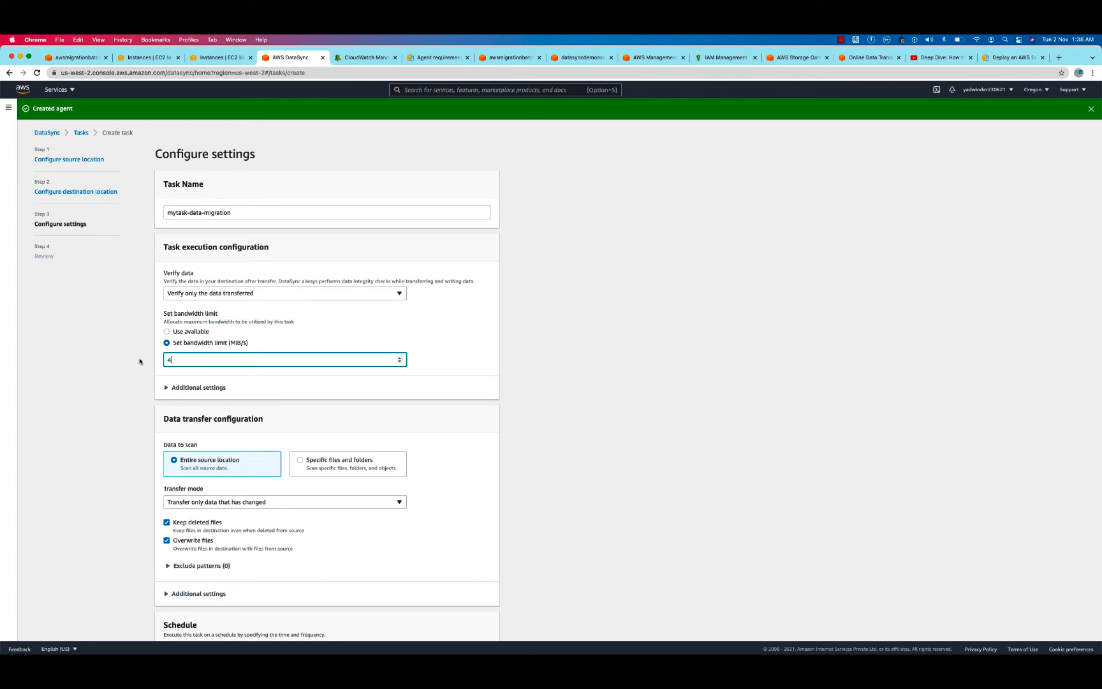
left_click(167, 331)
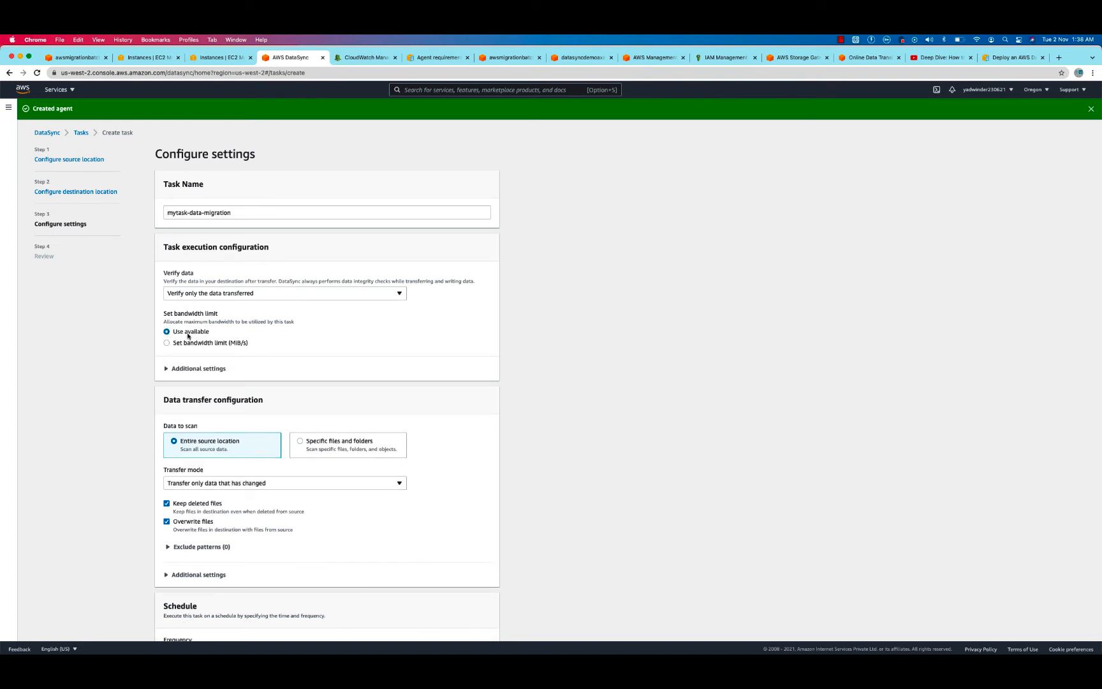
- Keep the transfer mode on "Transfer only data that has changed" and set the data to scan to the entire source location
scroll(190, 336, "down", 3)
scroll(190, 337, "down", 1)
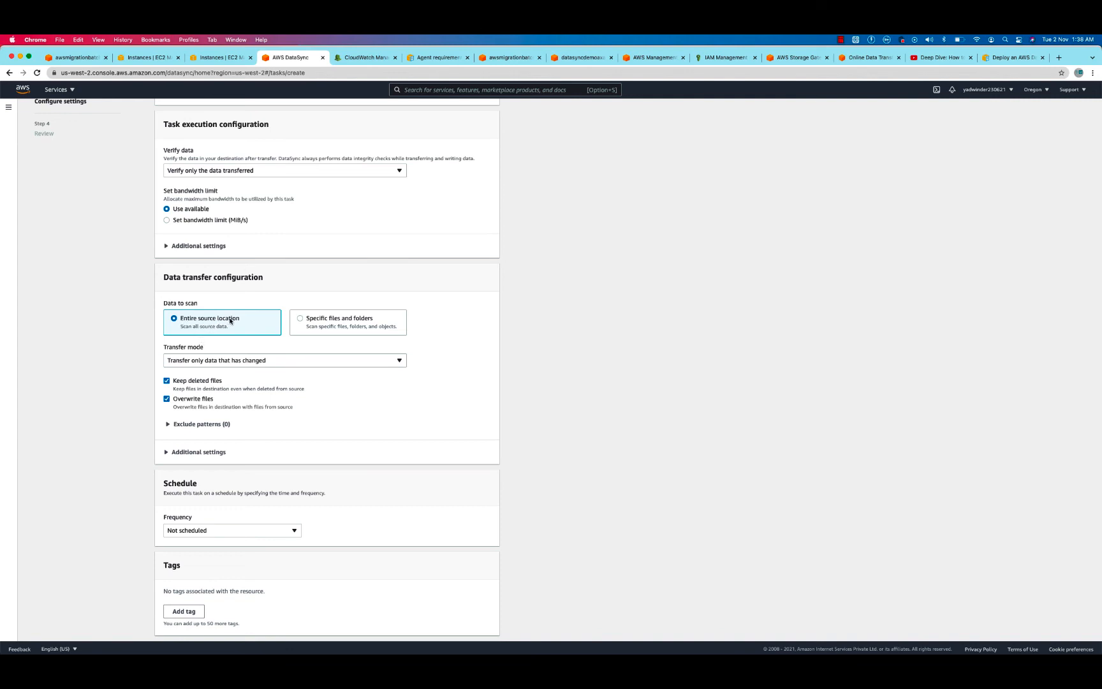
left_click(196, 362)
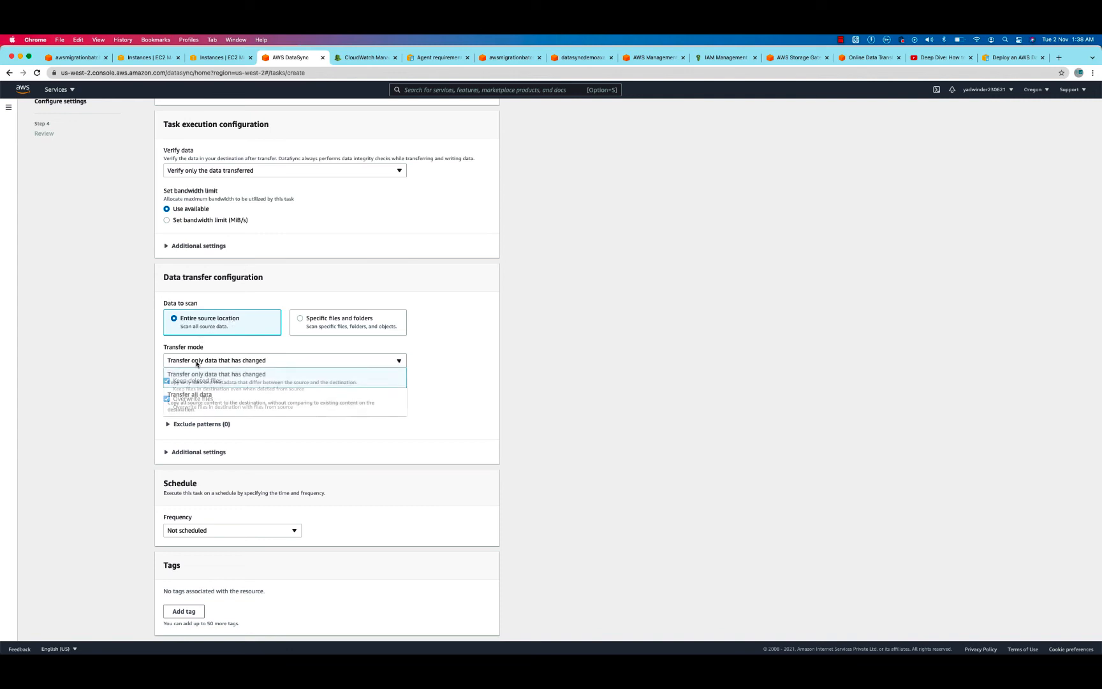
left_click(198, 375)
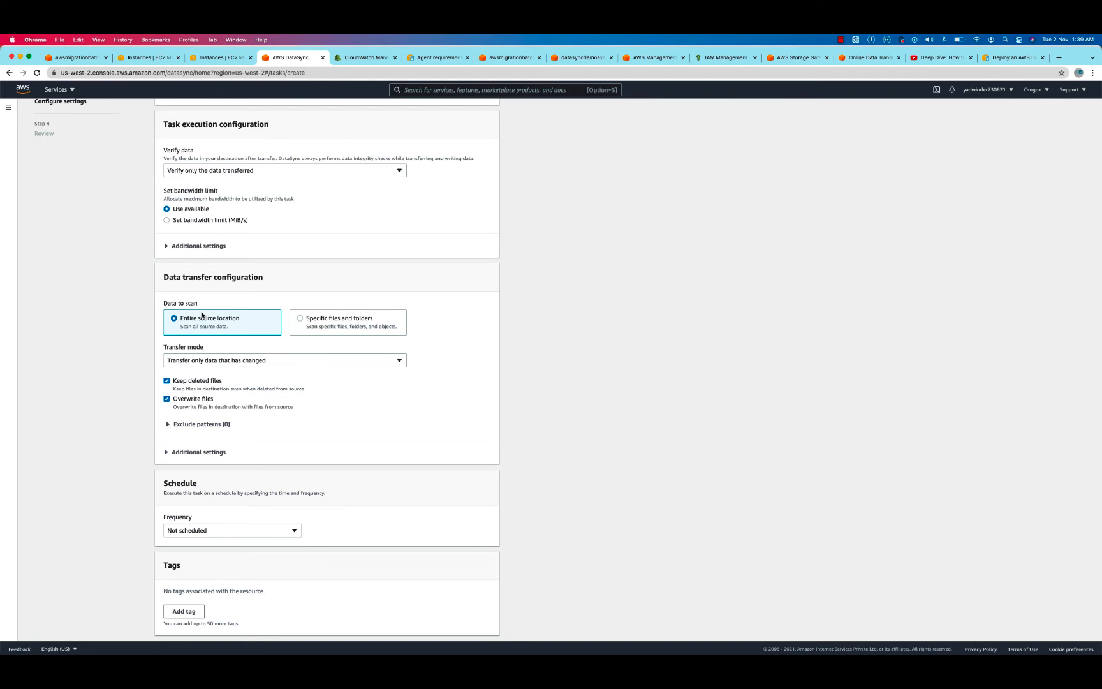
left_click(329, 329)
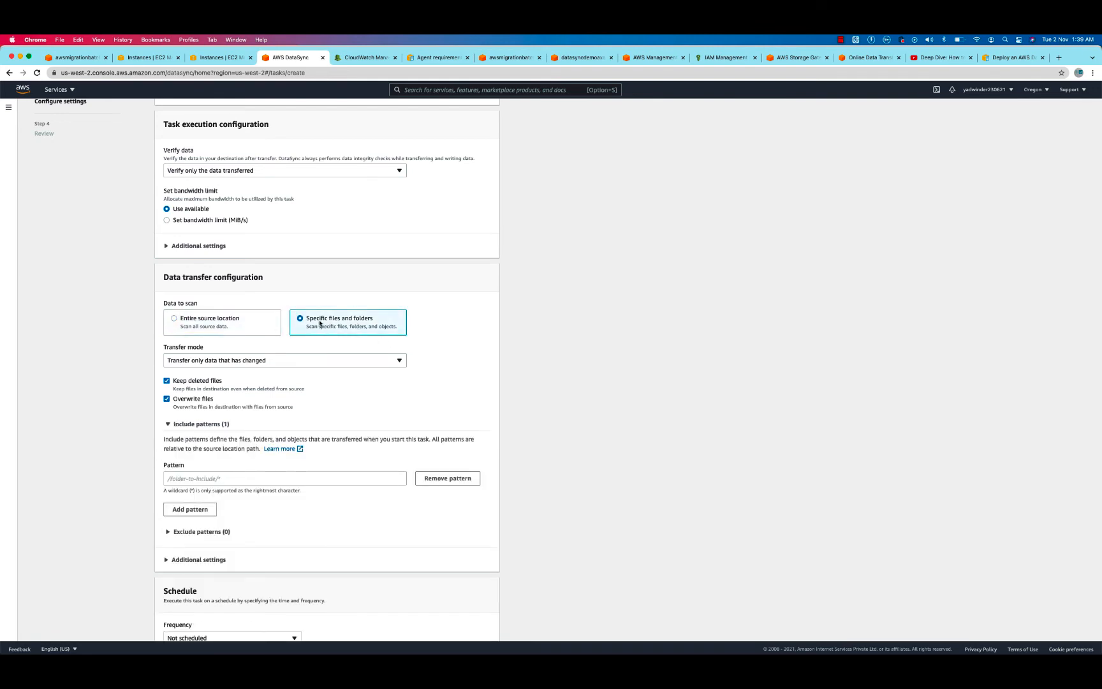
left_click(199, 477)
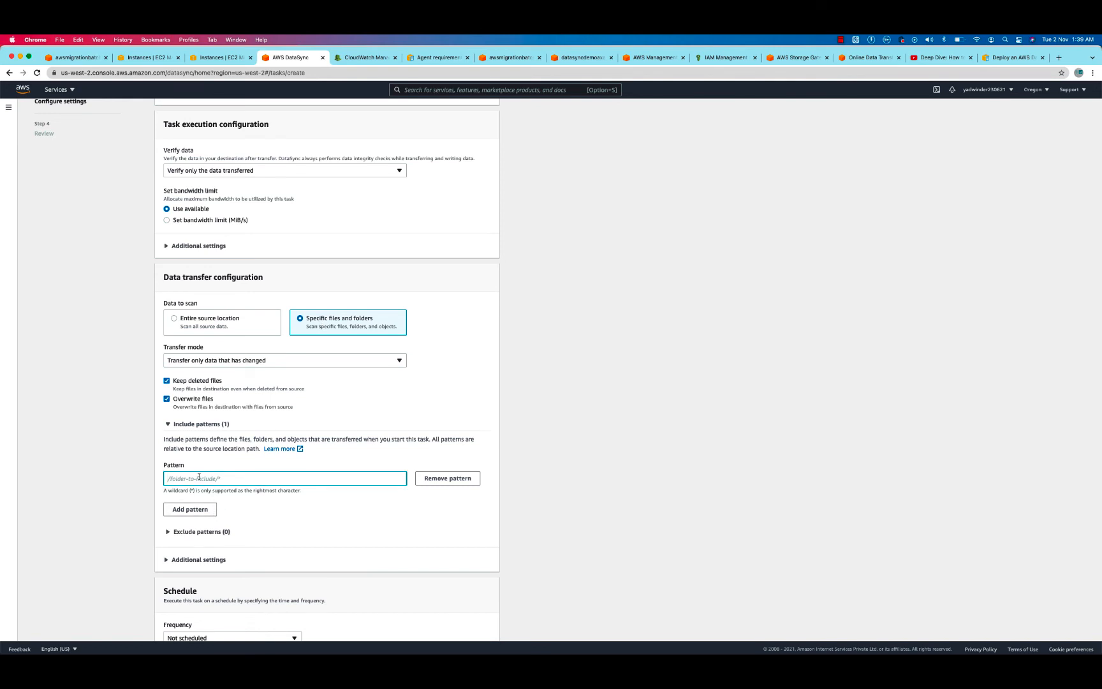
left_click(216, 318)
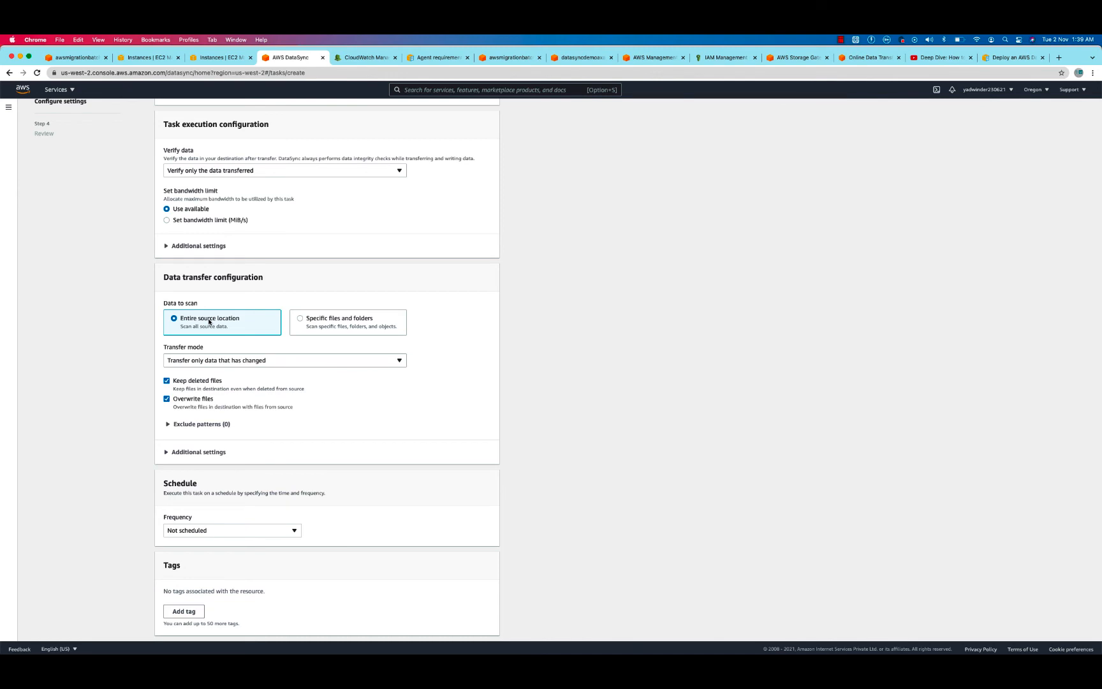
- Examine the schedule frequency choices and the transfer mode choices, keeping "Transfer only data that has changed"
scroll(187, 402, "down", 1)
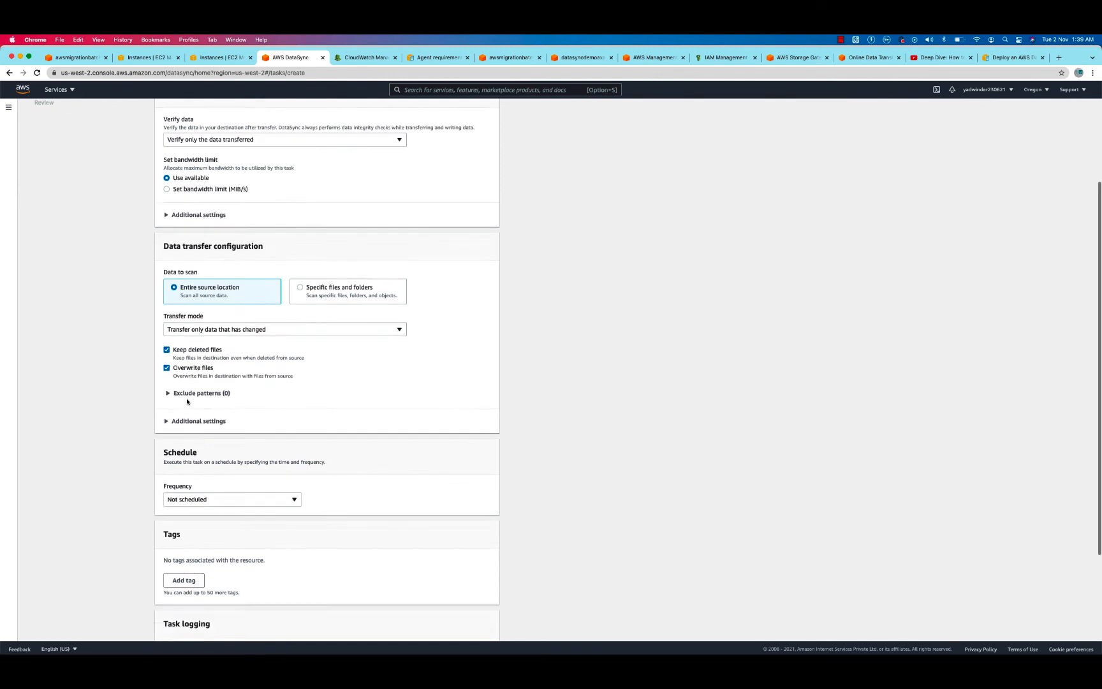
scroll(188, 402, "down", 3)
left_click(207, 421)
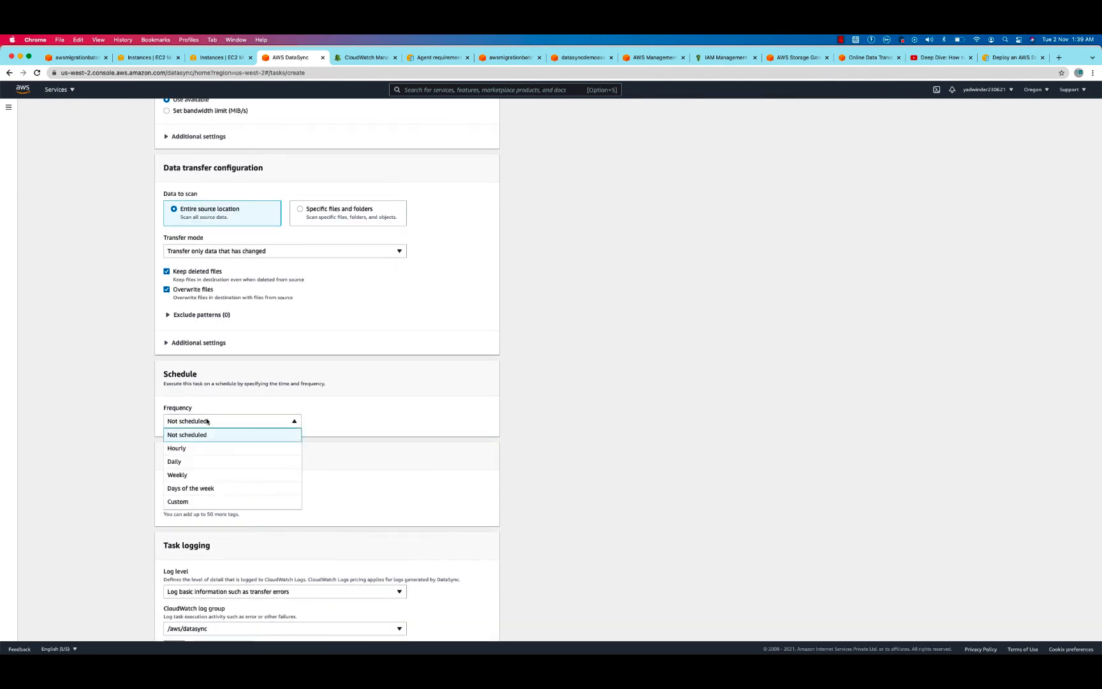
left_click(231, 252)
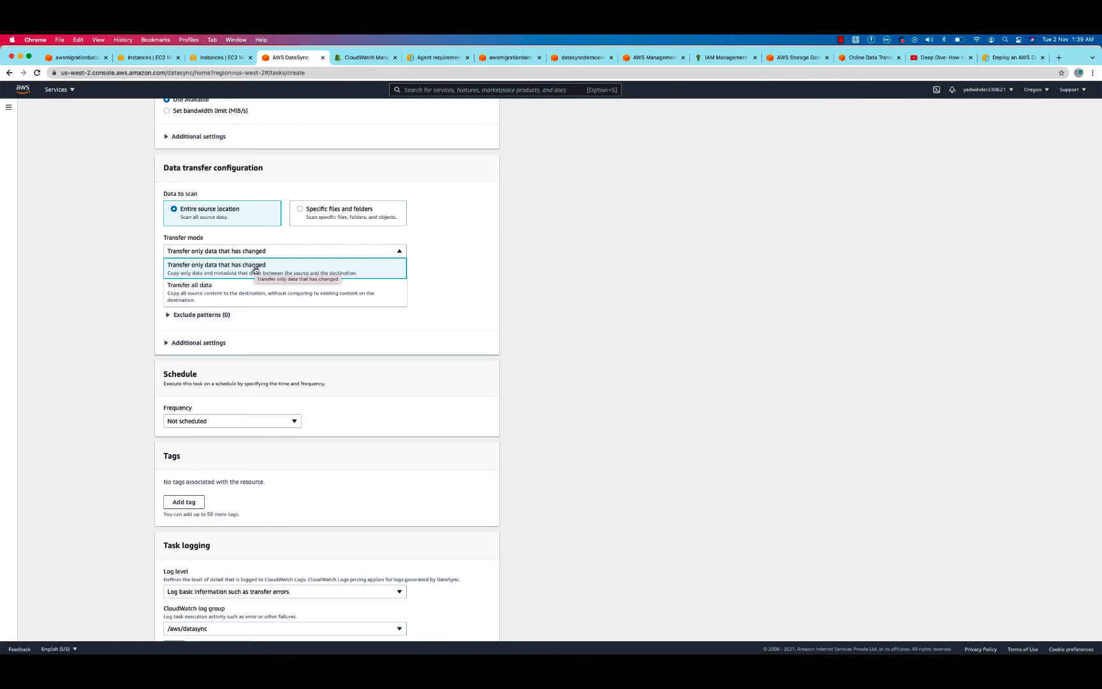
left_click(234, 267)
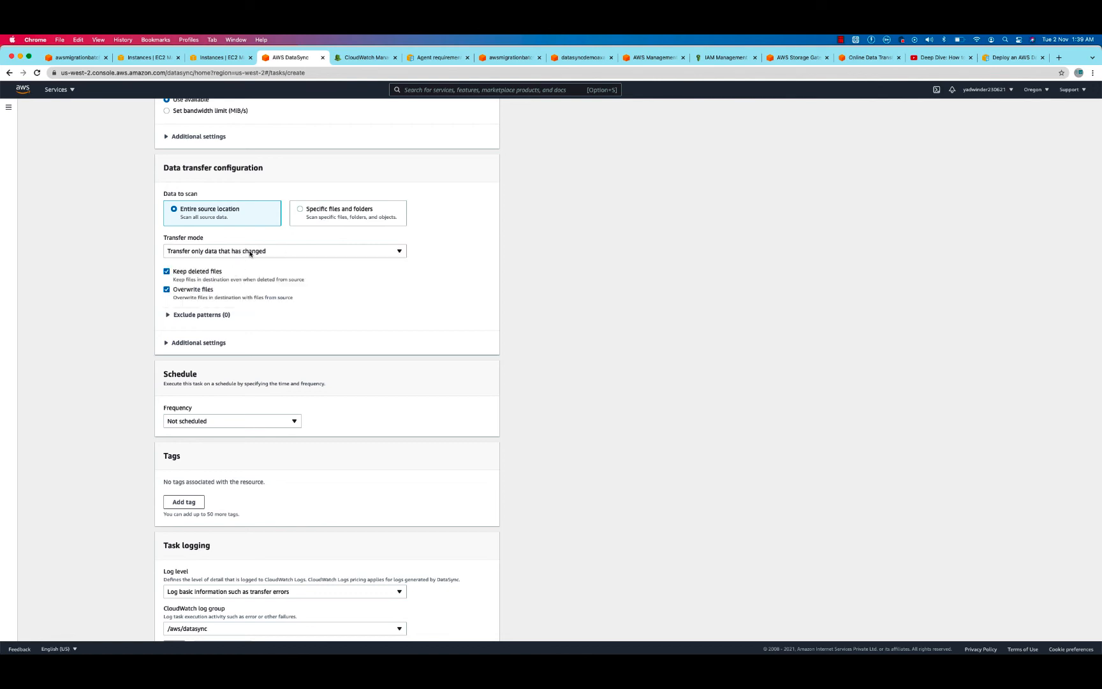
- Try an hourly schedule for the task, then set it to run daily at 21:00
left_click(195, 422)
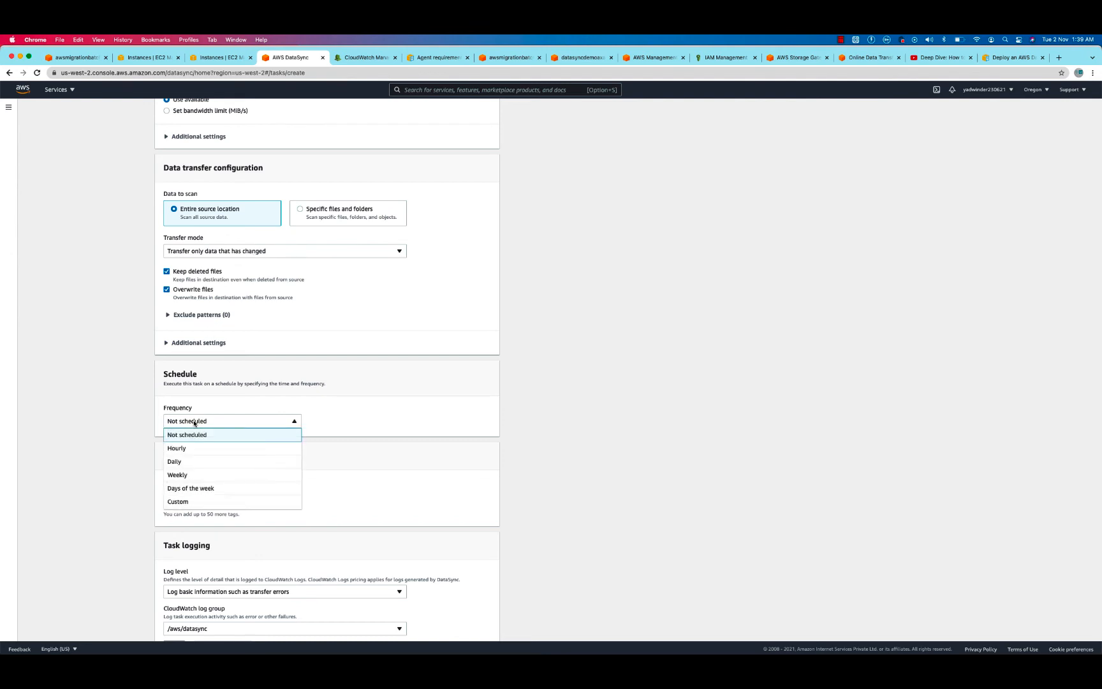
left_click(195, 453)
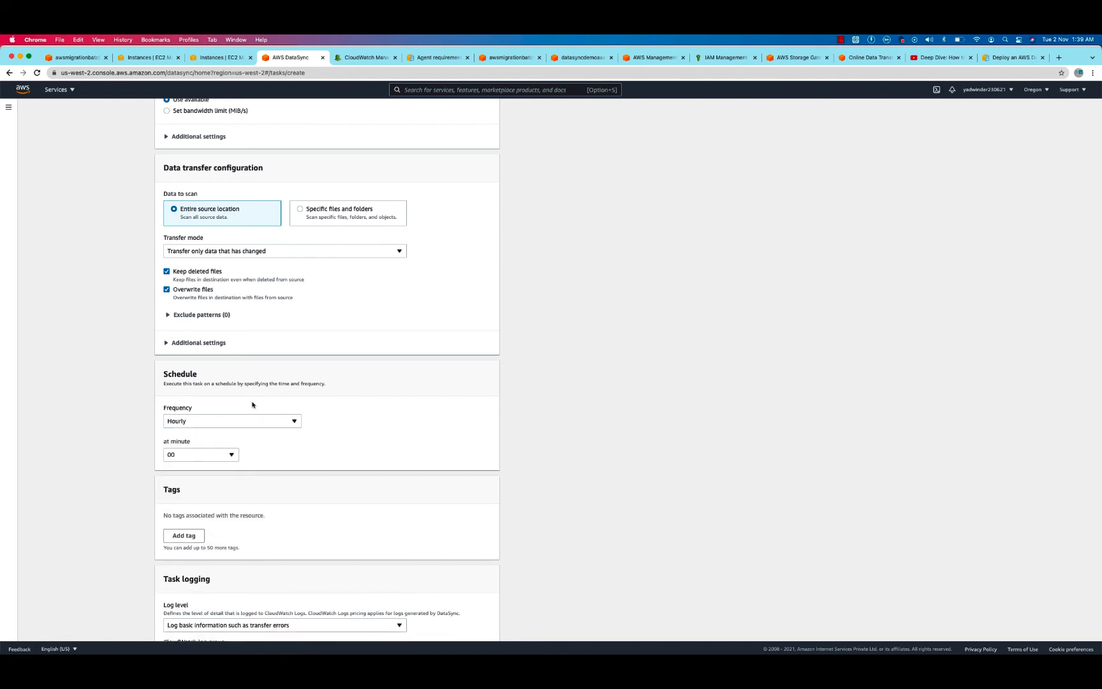
left_click(218, 422)
left_click(184, 465)
left_click(184, 455)
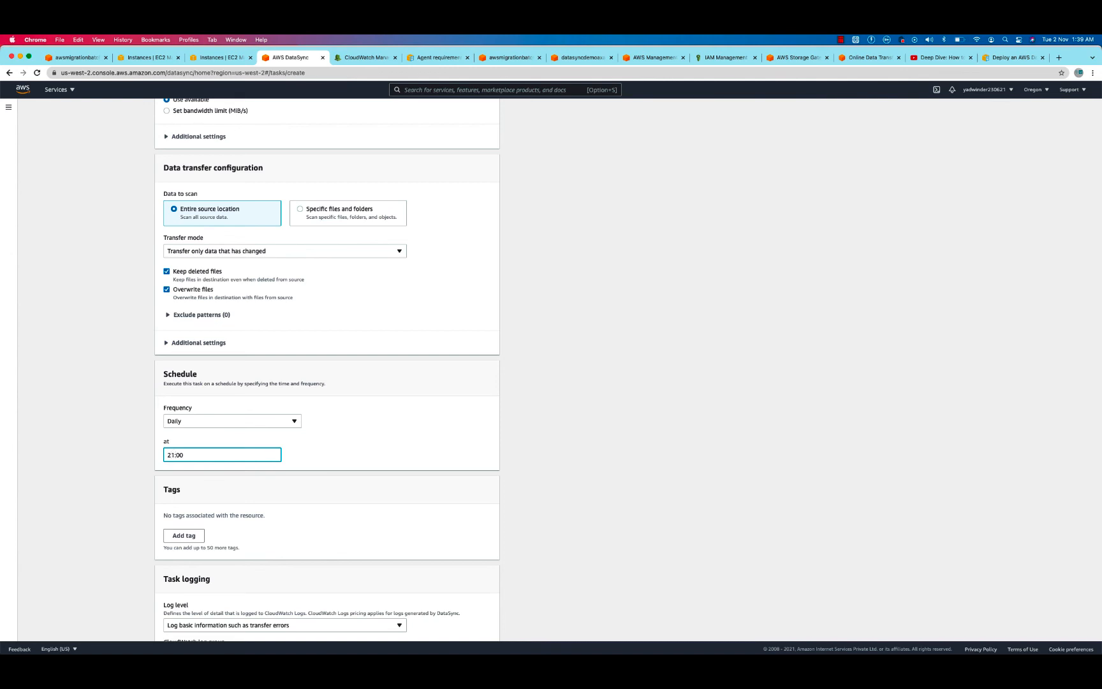
- Switch to PowerPoint to view the NFS and S3 storage in the File Storage Gateway diagram, and return to Chrome
key("super+Tab")
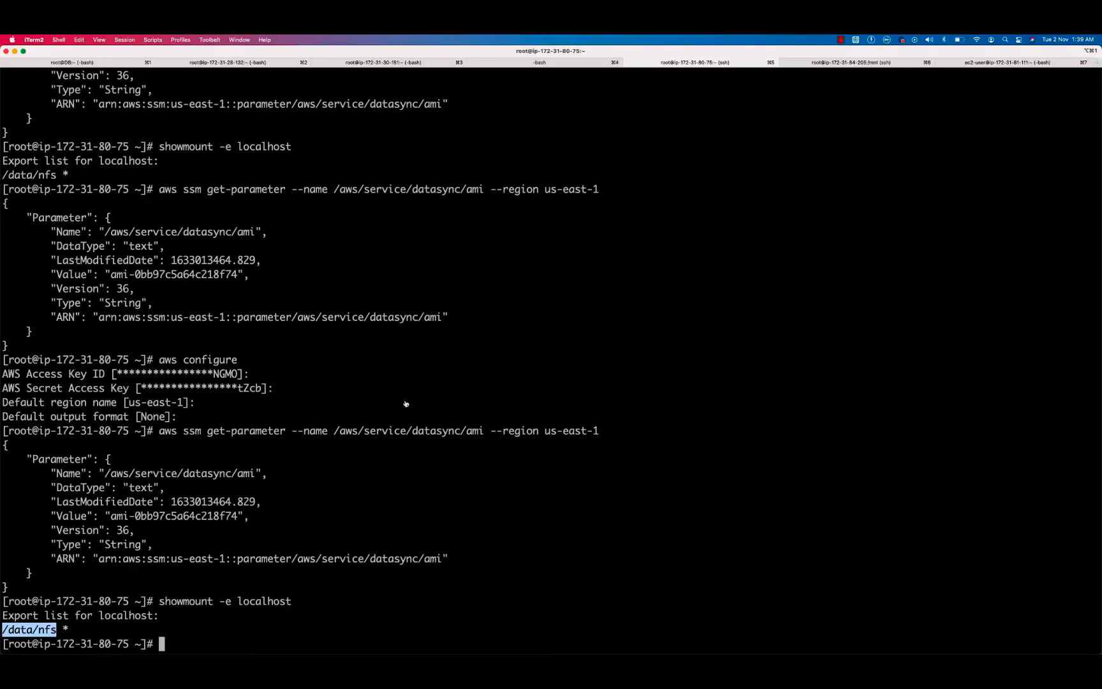
key("super+Tab")
key("super+Tab")
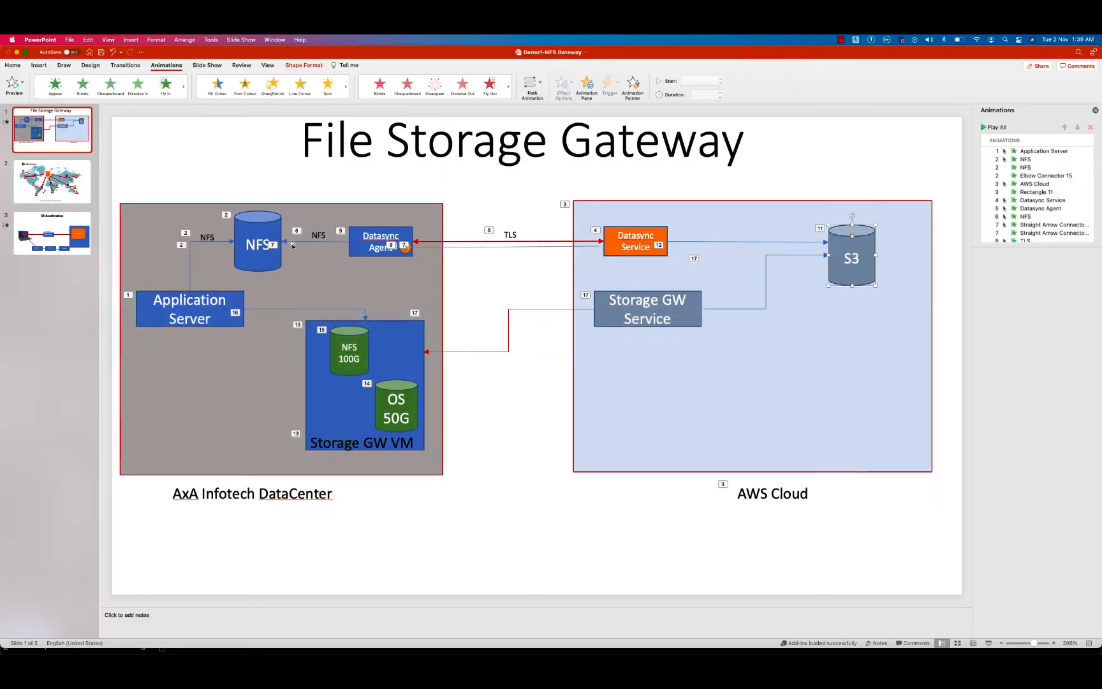
left_click(260, 225)
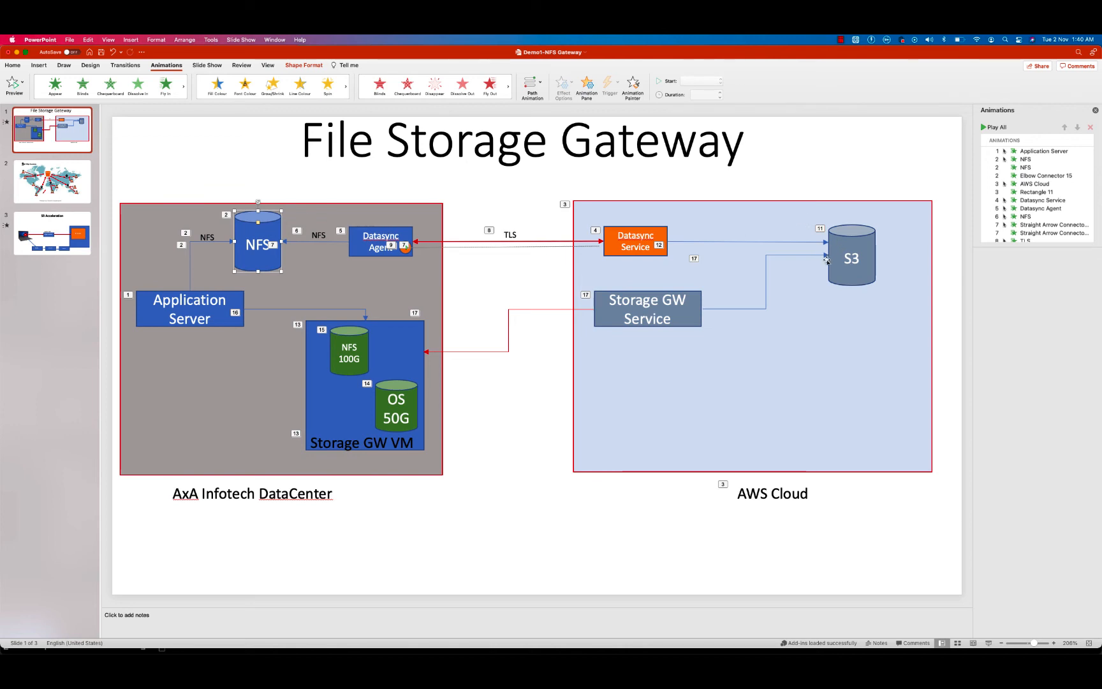
key("super+Tab")
key("super+Tab")
key("super+Tab")
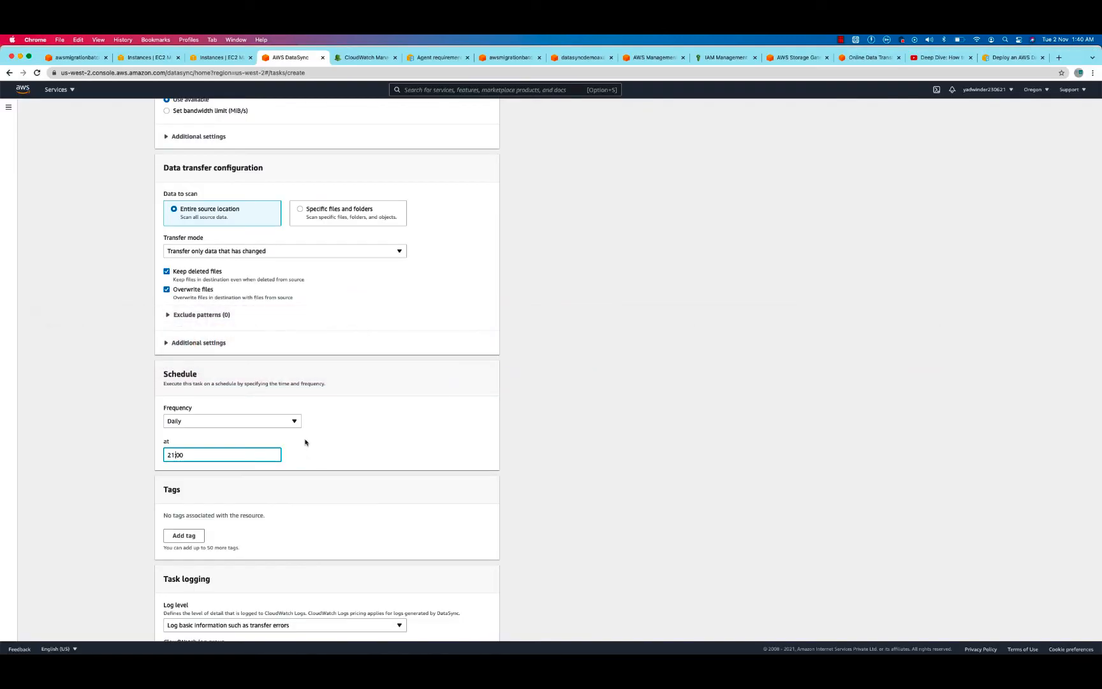
- Try the Hourly frequency and its minute setting, and set the task's schedule to Not scheduled
left_click(197, 420)
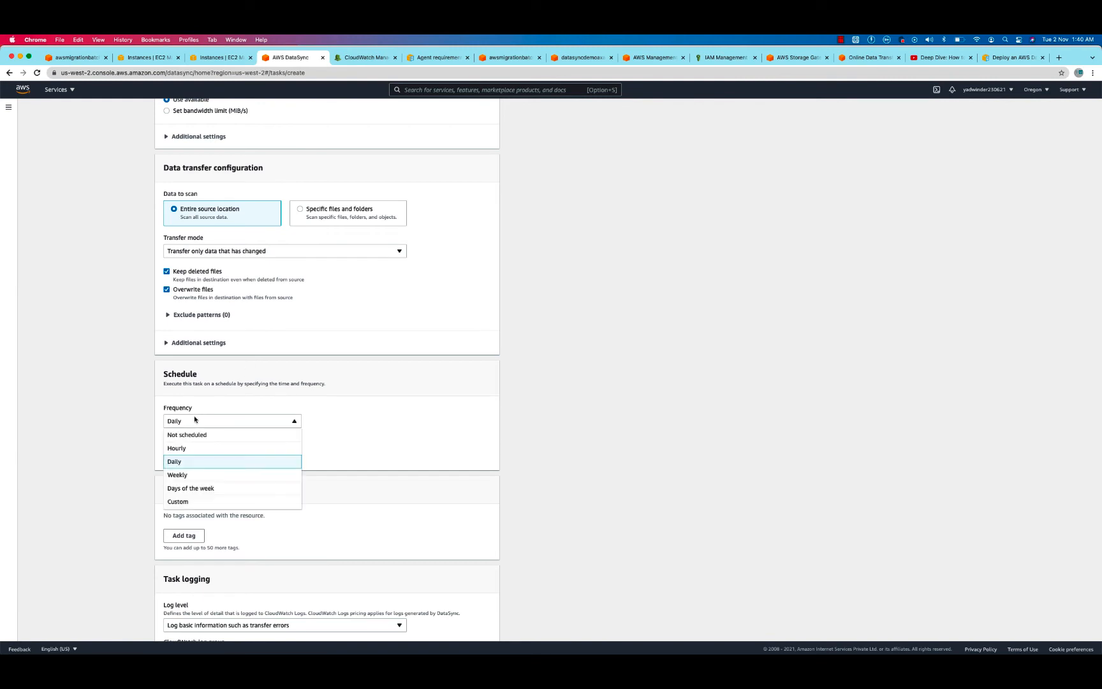
left_click(185, 449)
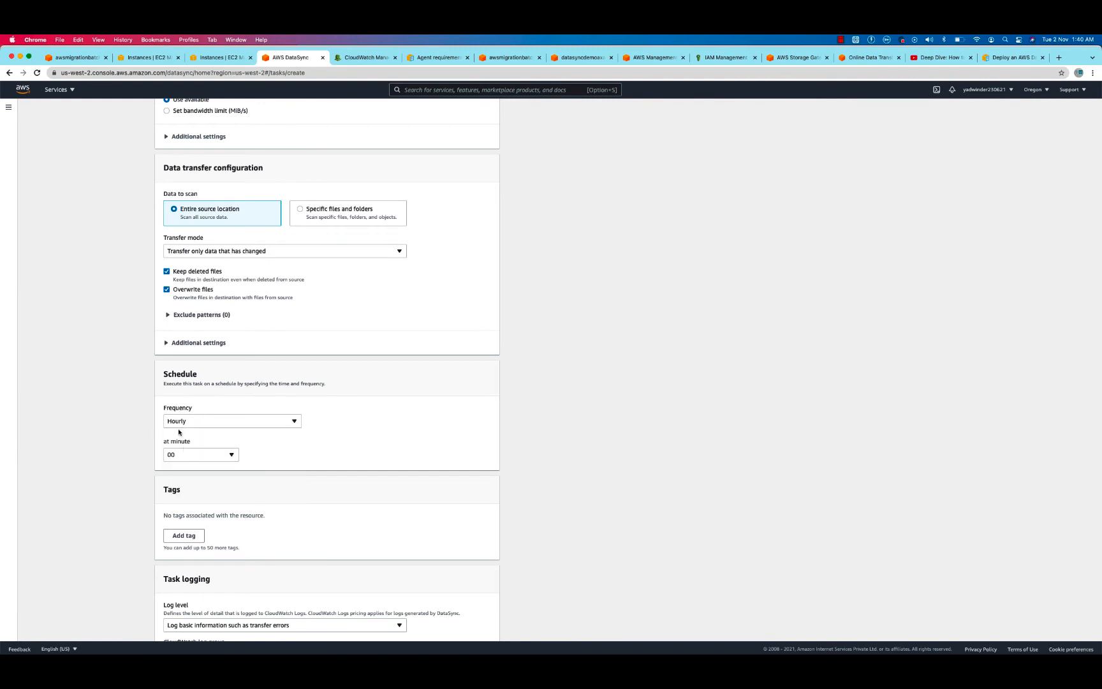
left_click(180, 455)
left_click(179, 454)
left_click(192, 423)
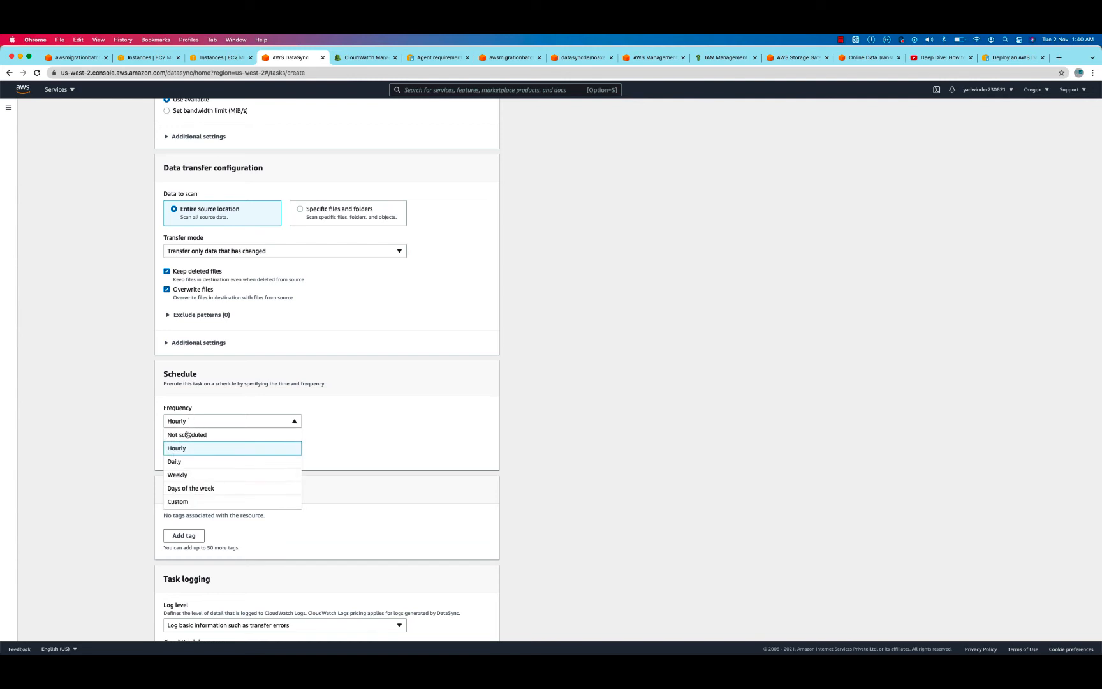
left_click(189, 436)
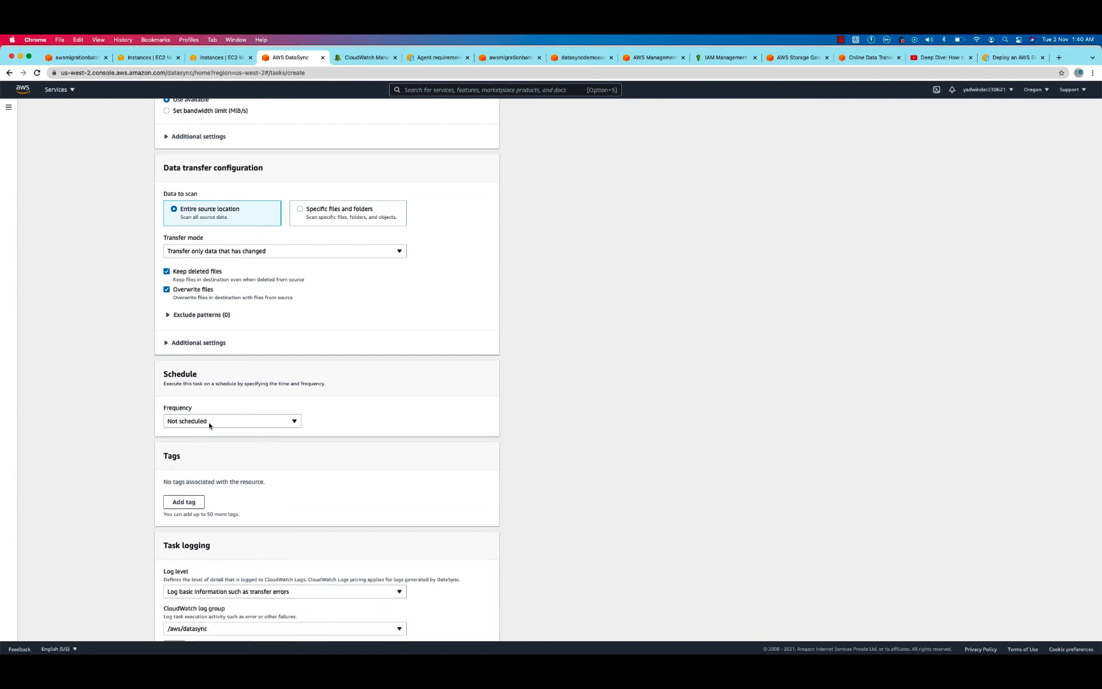
- Set the task's log level to "Log all transferred objects and files" with the /aws/datasync log group
scroll(210, 426, "down", 3)
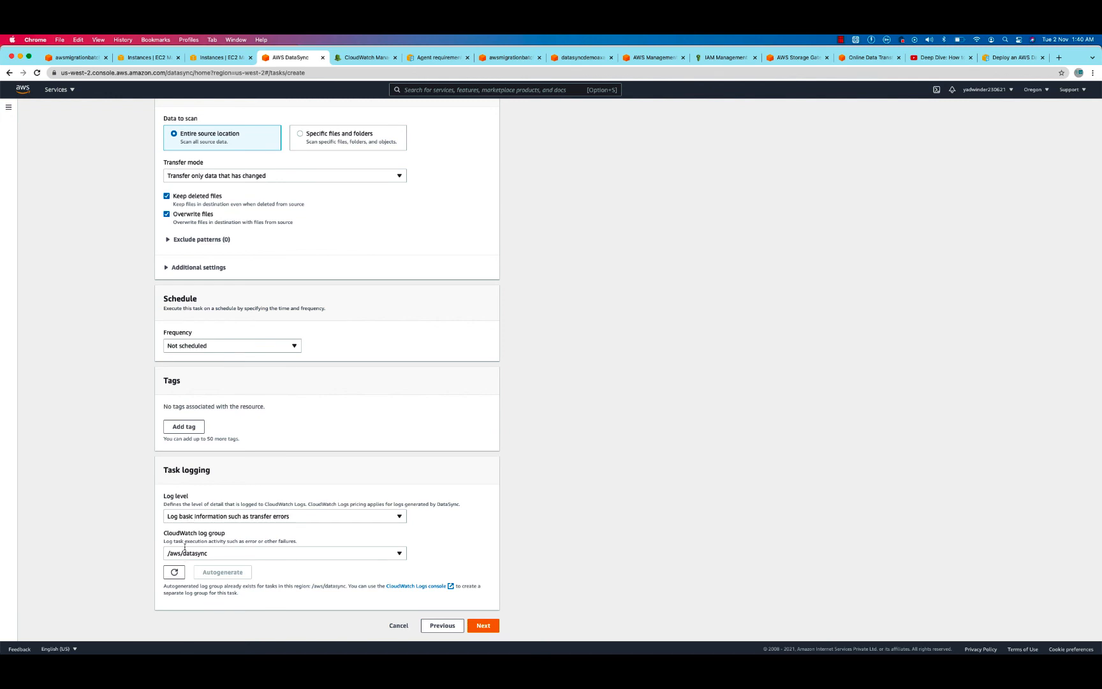
left_click(211, 517)
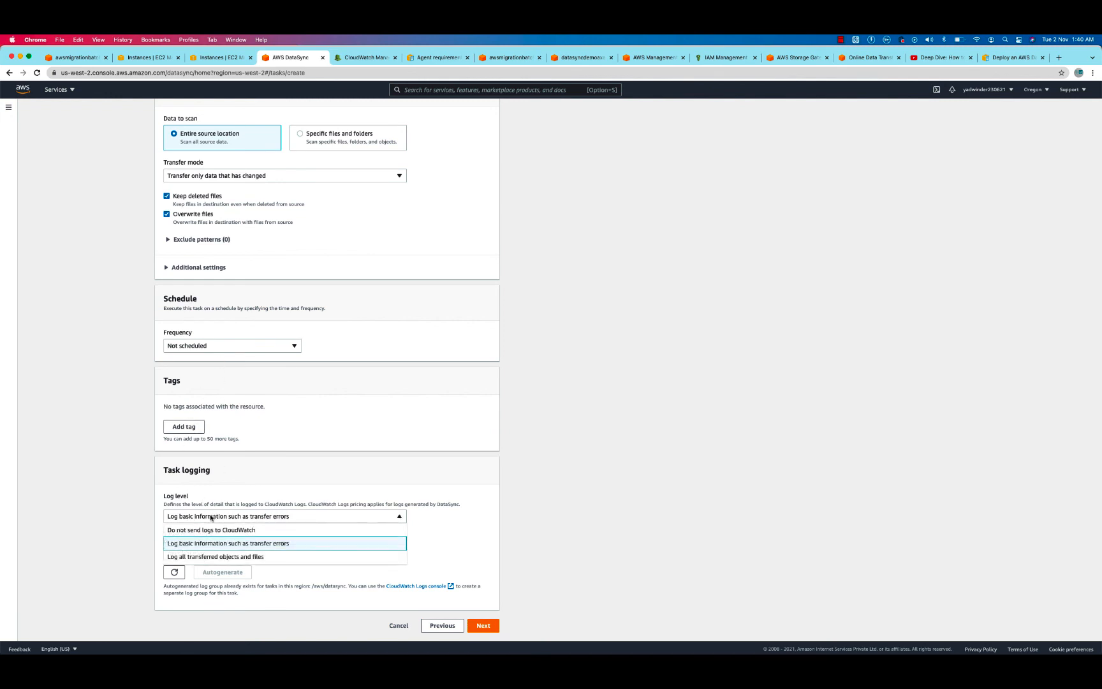
left_click(201, 558)
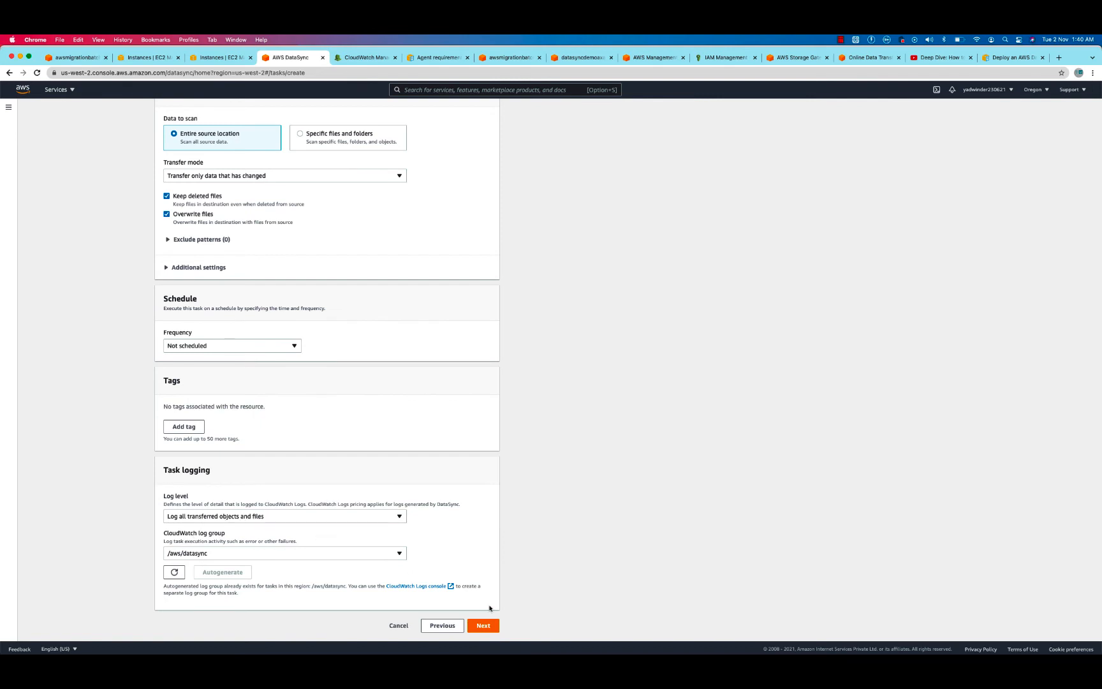
- Continue to the review of the task configuration and create the task
left_click(481, 628)
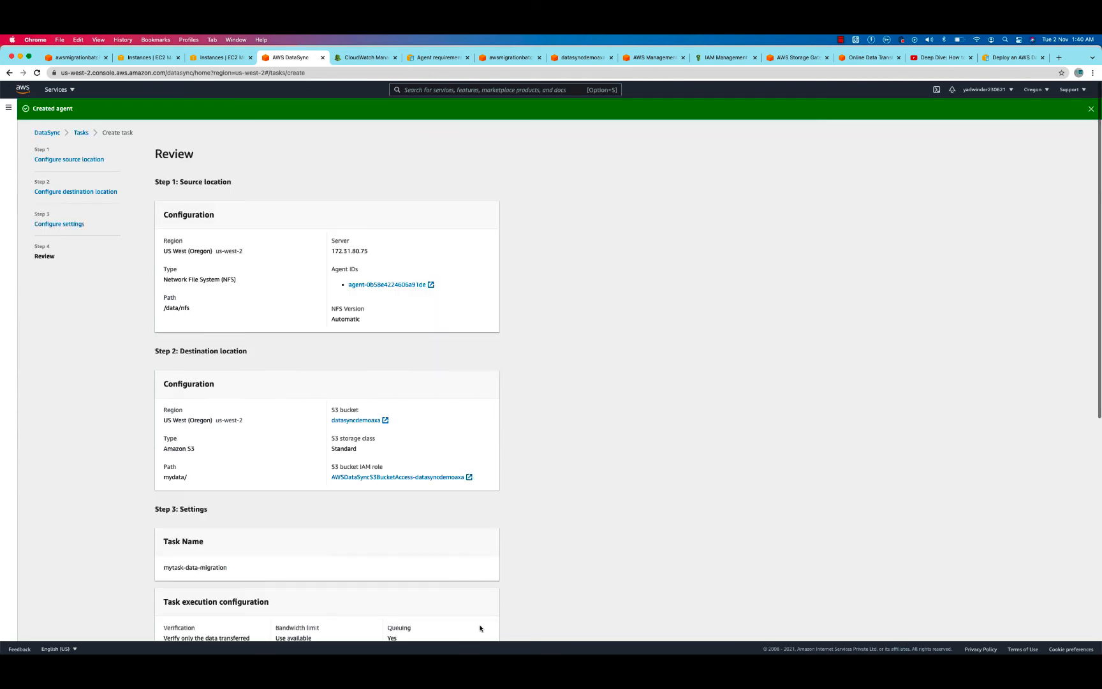
scroll(297, 487, "down", 10)
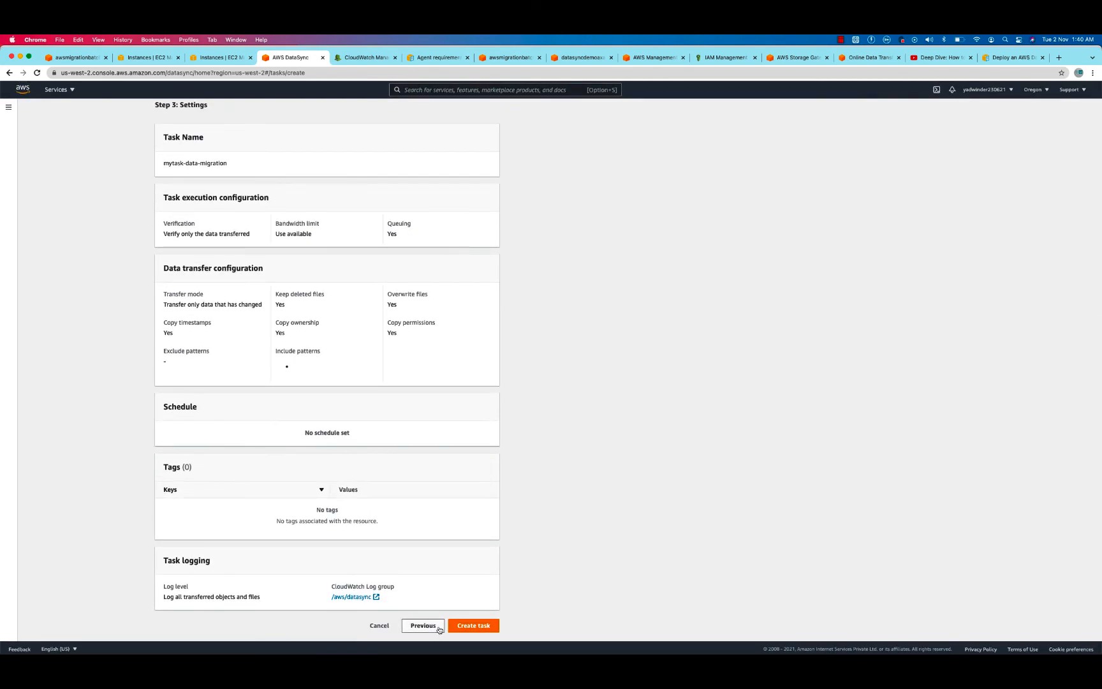
left_click(493, 627)
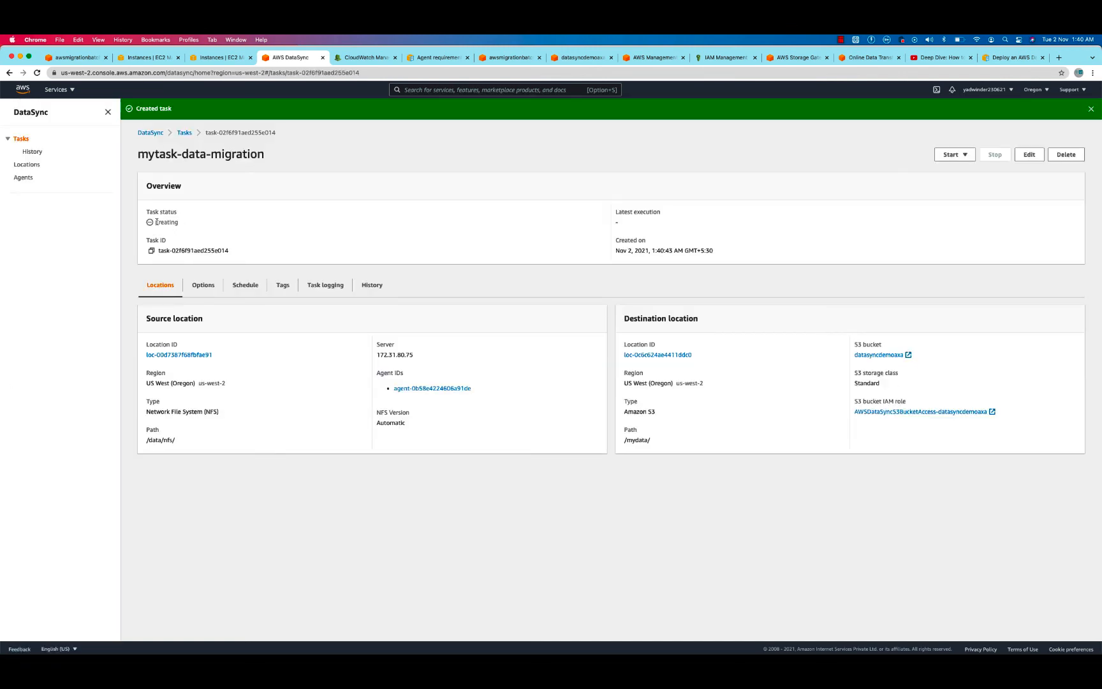
- Check the new task's status and examine its schedule, task logging, and options details
double_click(156, 222)
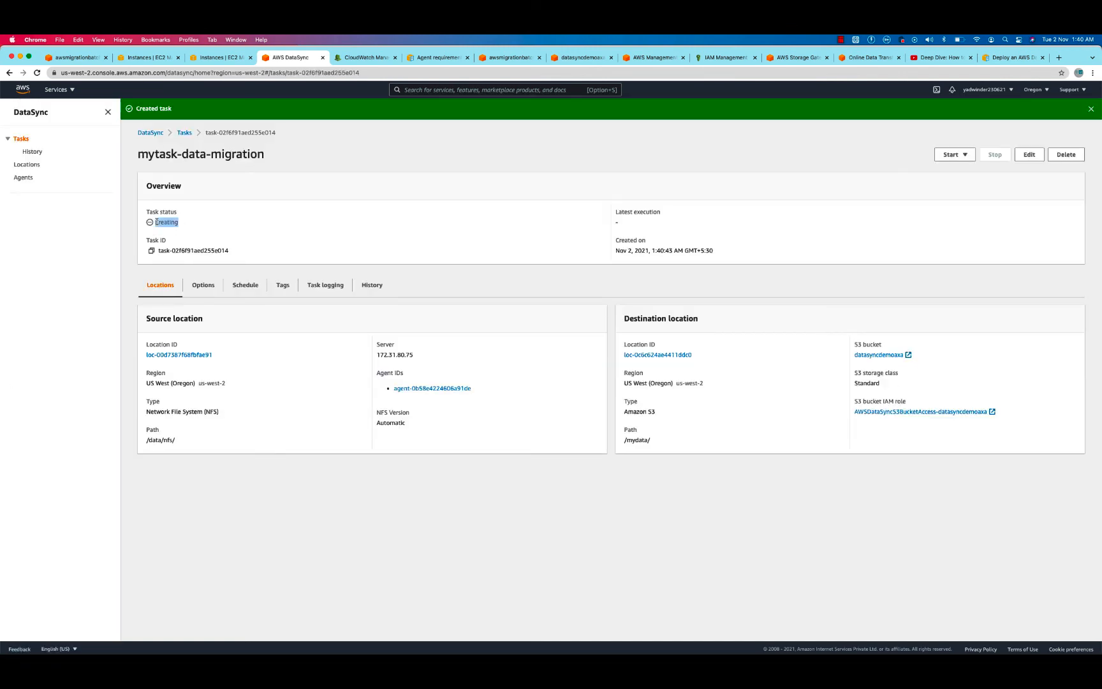
left_click(240, 287)
left_click(313, 289)
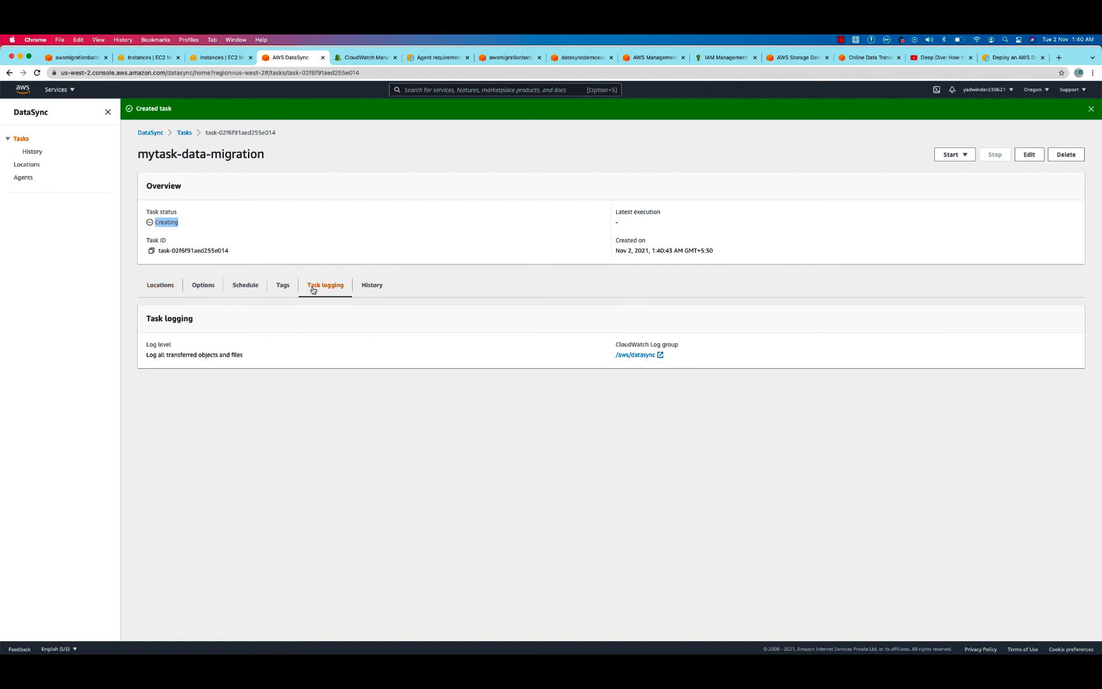
right_click(647, 356)
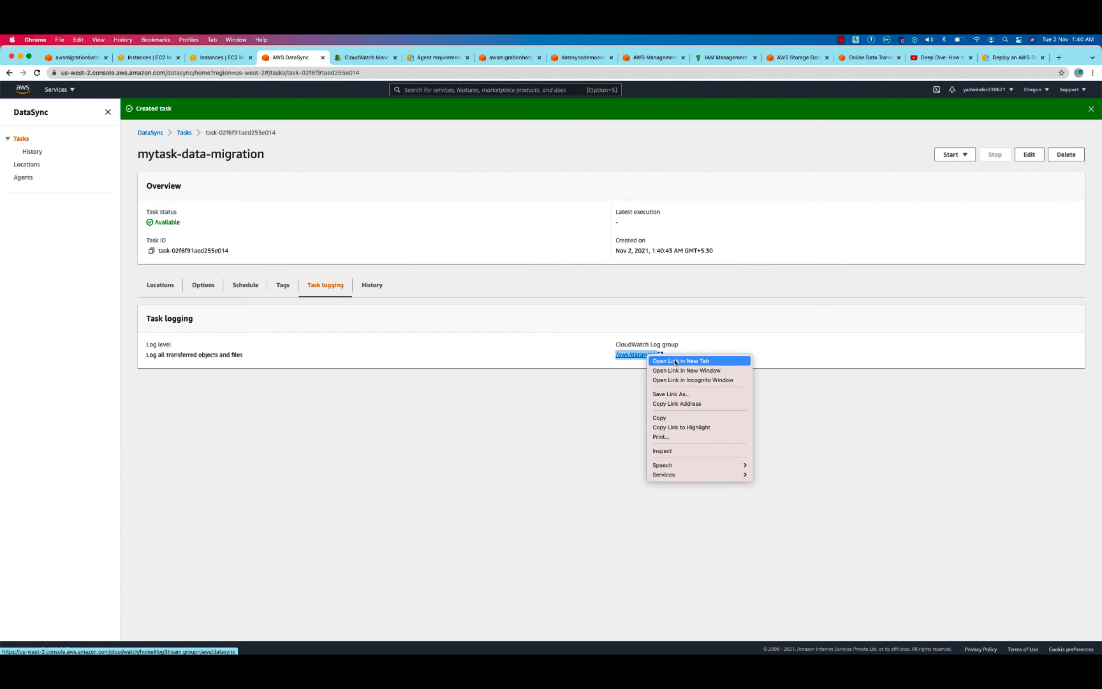
key("Escape")
left_click(205, 286)
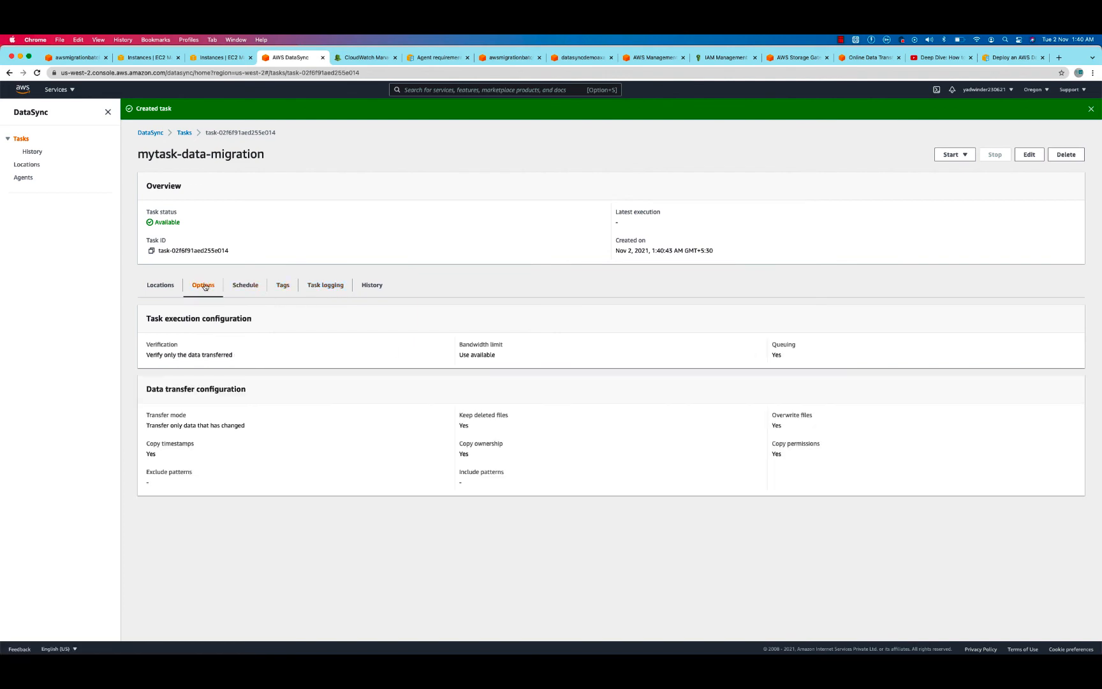
- Review the task's source and destination locations and its status, and start mytask-data-migration
left_click(164, 290)
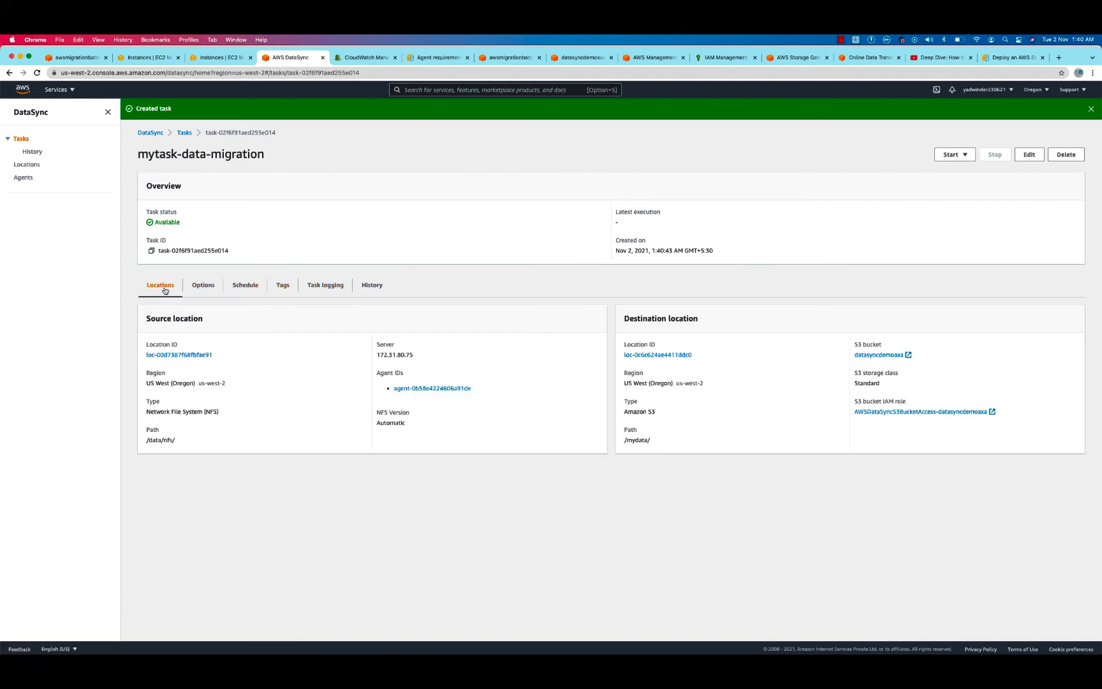
double_click(163, 223)
left_click(952, 155)
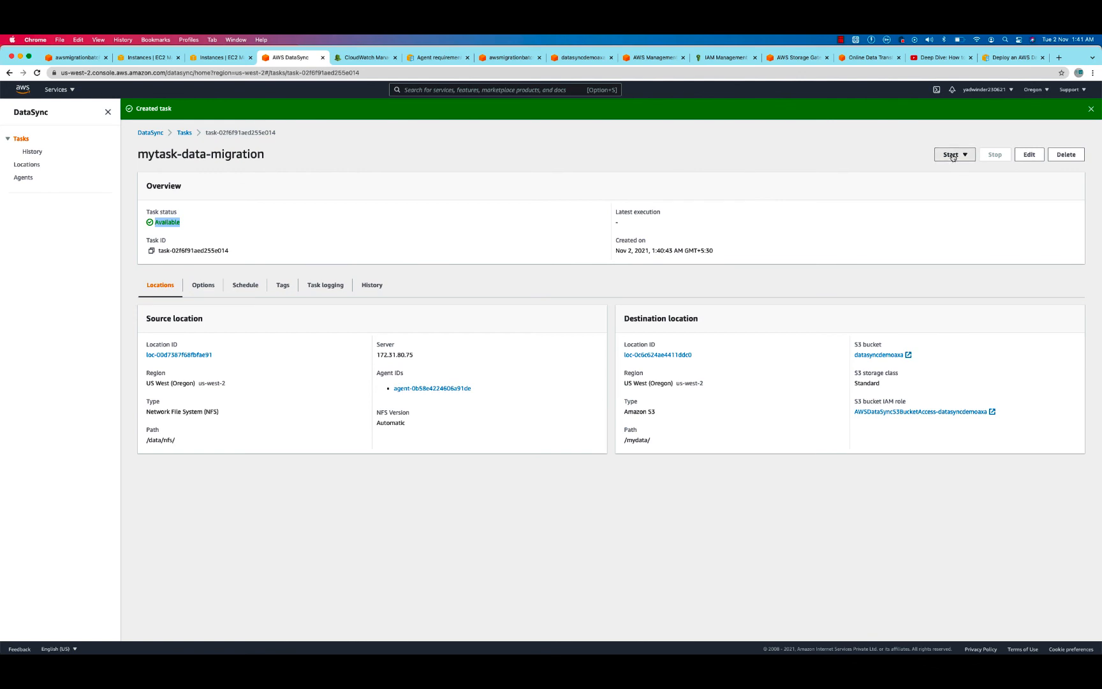
left_click(967, 170)
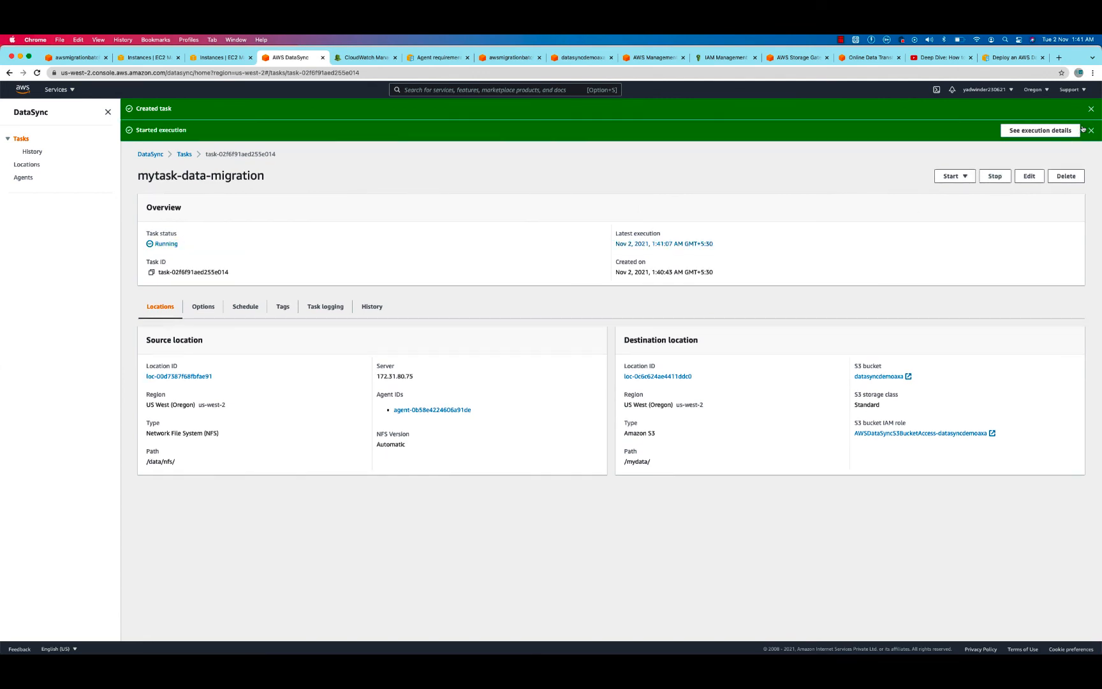
- Open the started execution's details and examine its status, performance, transfer configuration and task logging
left_click(1020, 132)
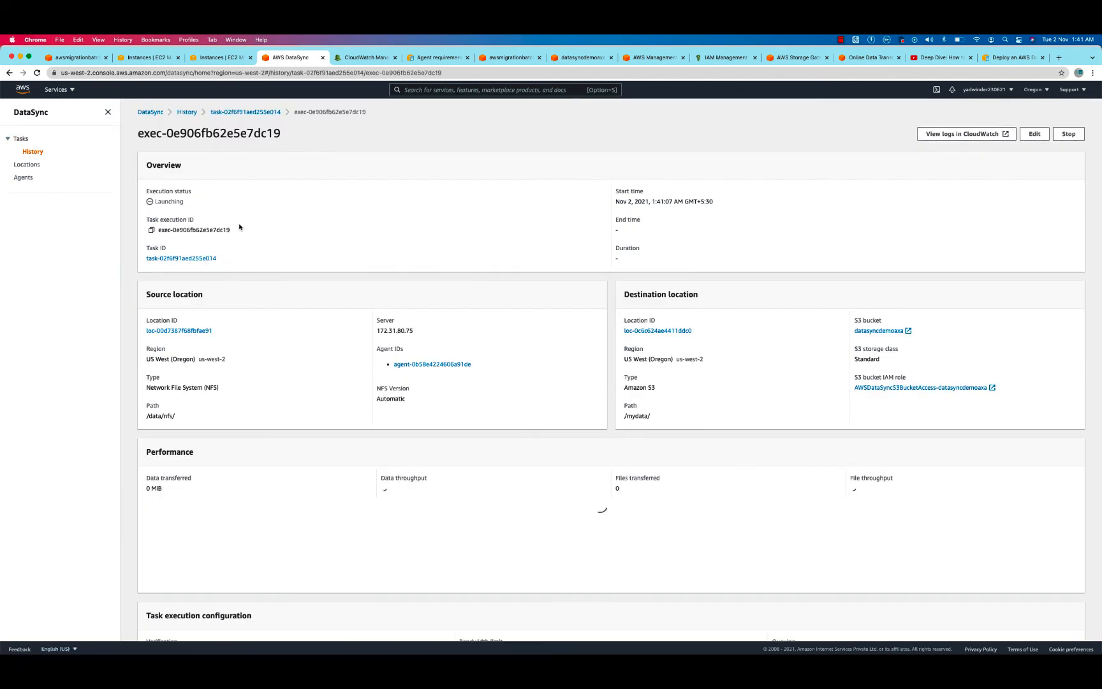
double_click(169, 200)
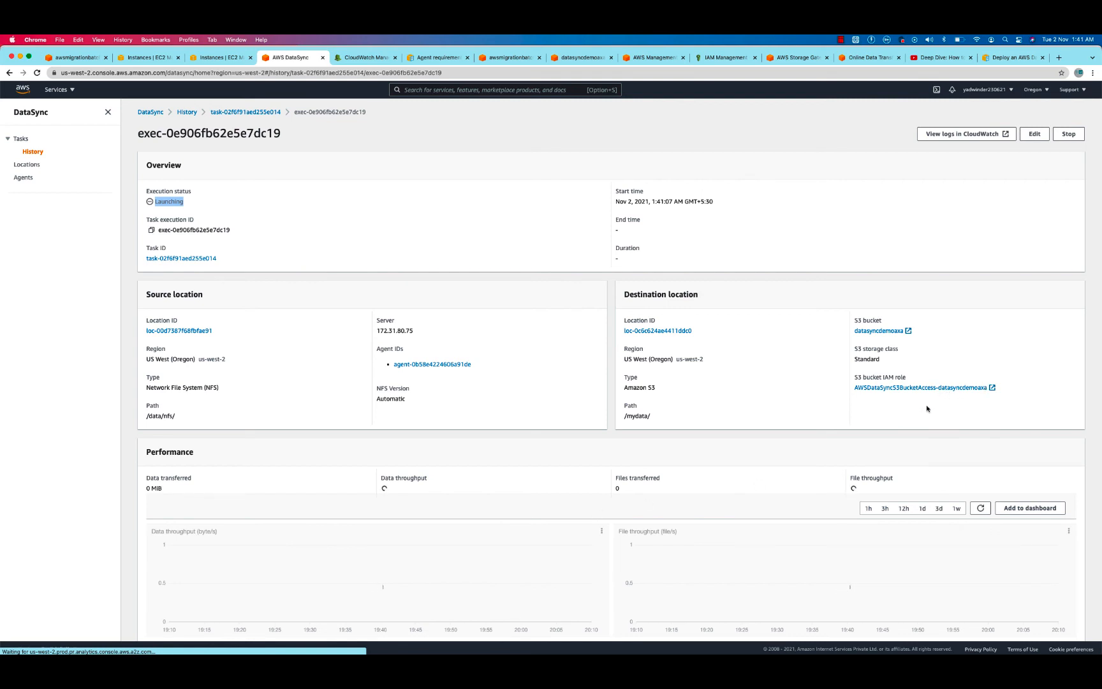
scroll(603, 340, "down", 5)
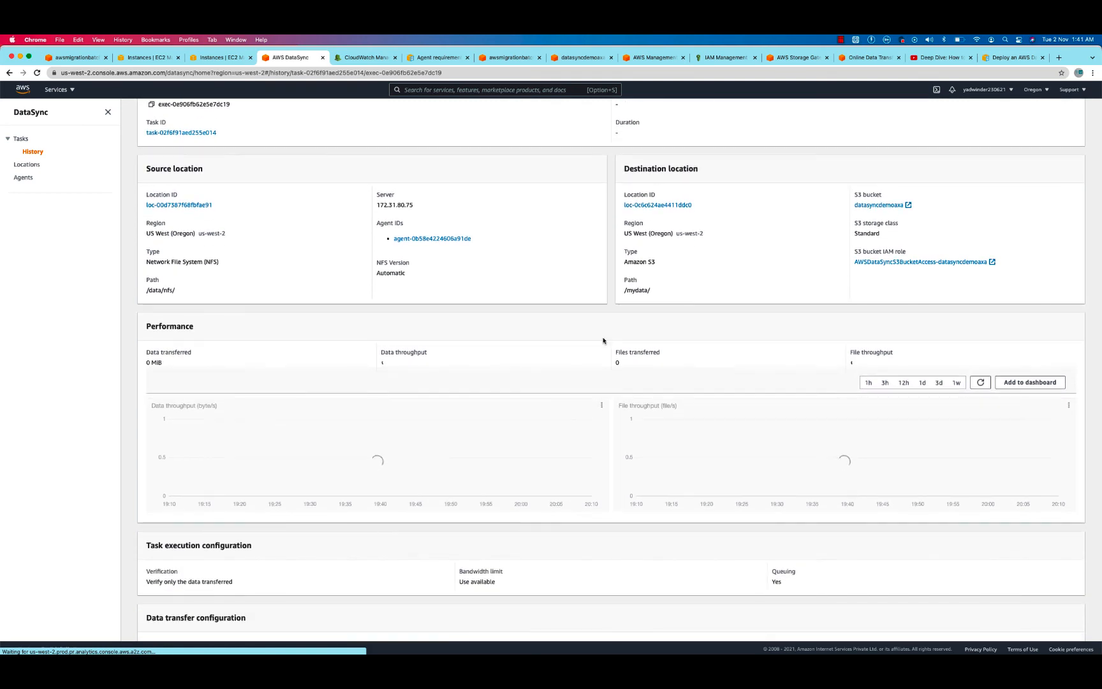
scroll(604, 341, "up", 5)
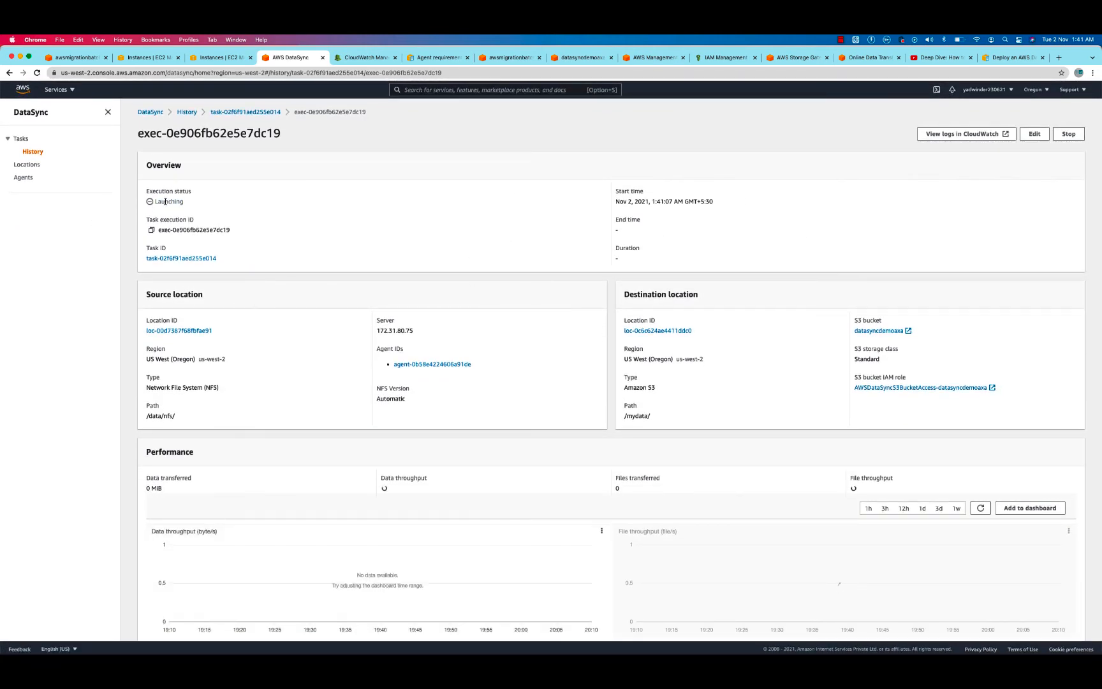
double_click(166, 202)
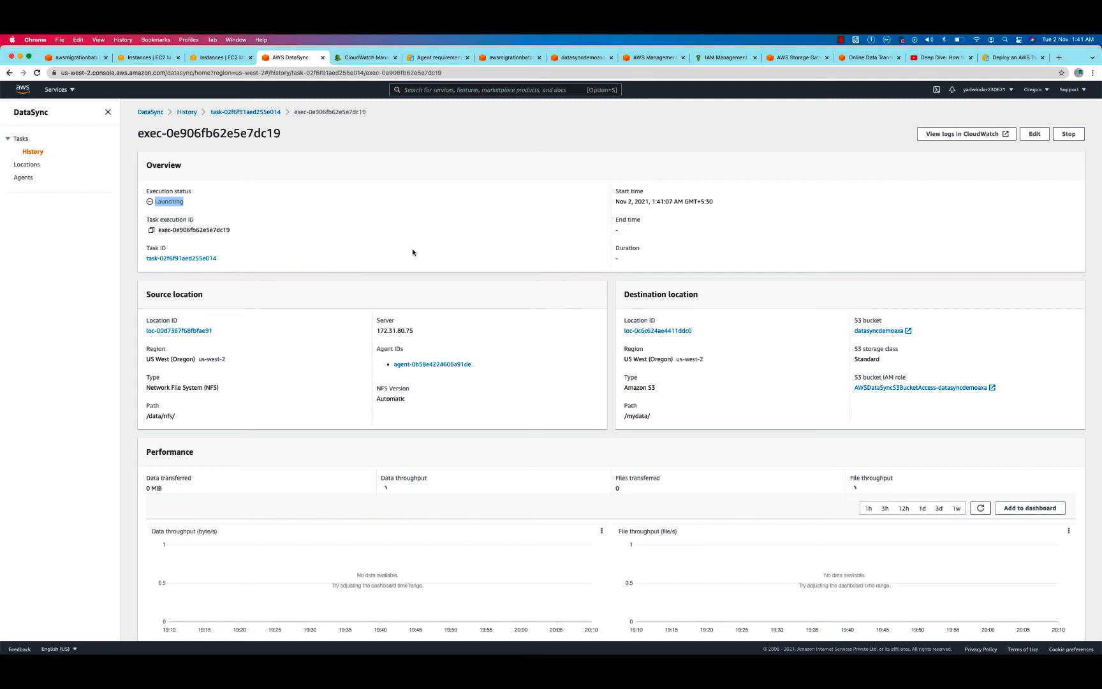
scroll(413, 253, "down", 3)
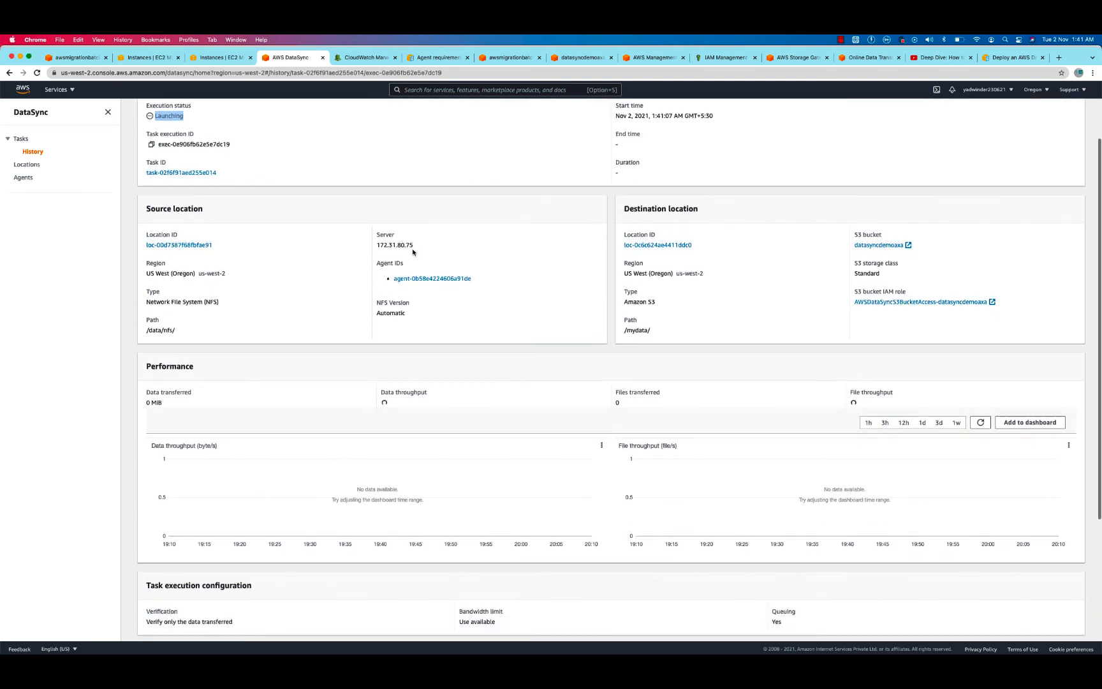
scroll(412, 253, "down", 7)
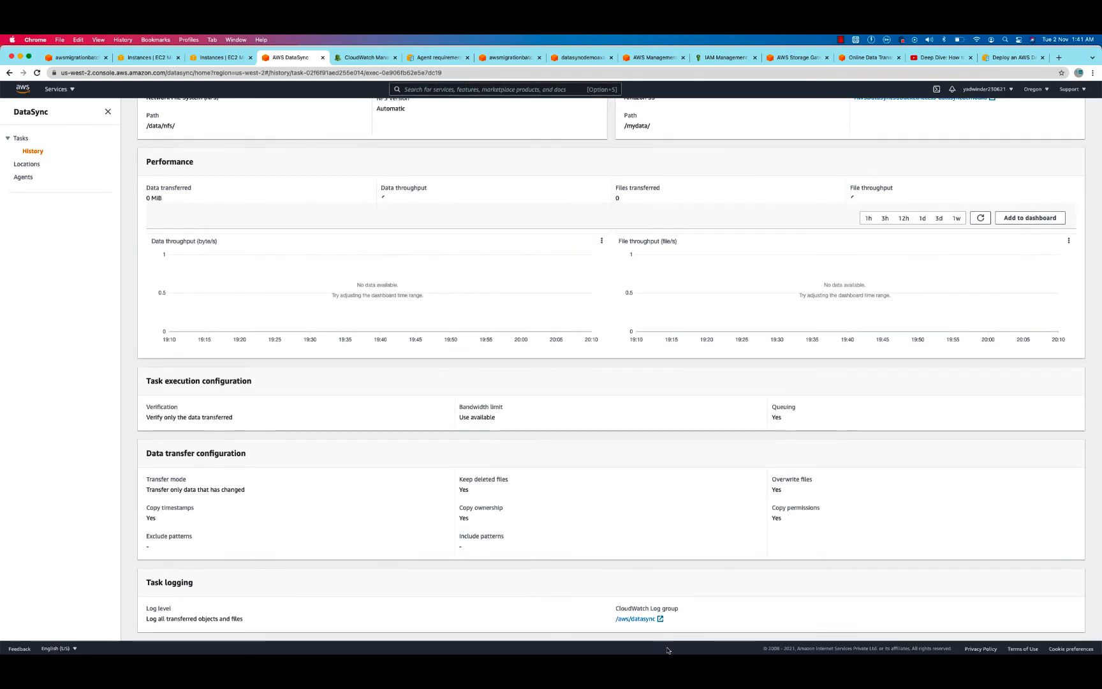
- Open the /aws/datasync log group in a separate browser tab and read the newest log stream's events
right_click(636, 621)
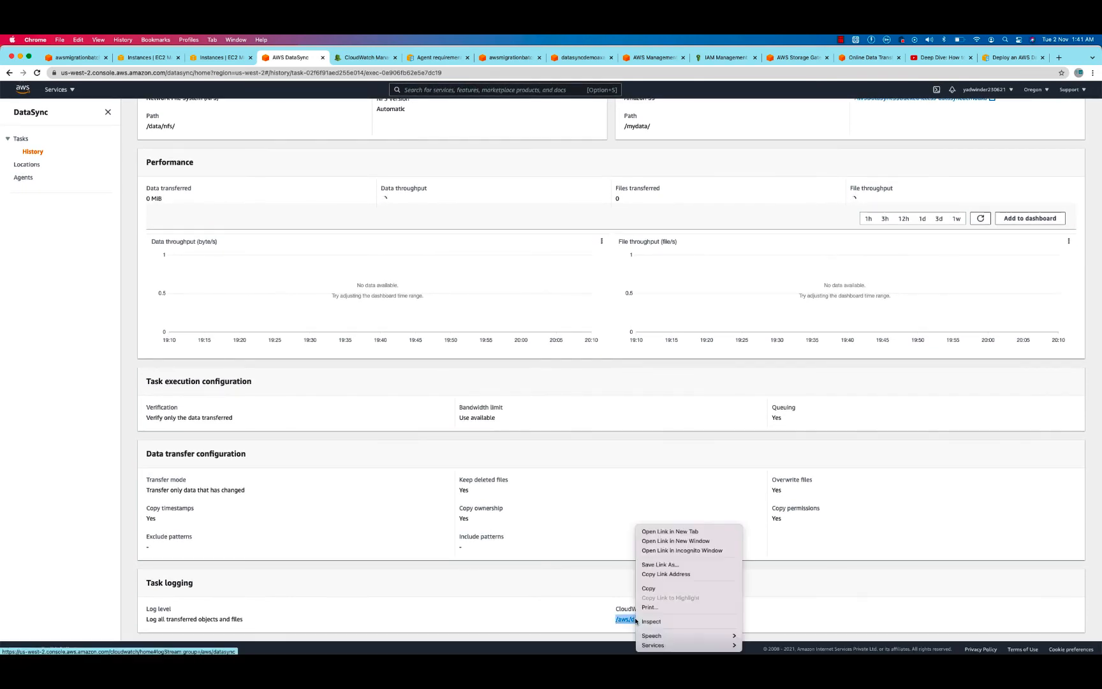
left_click(663, 528)
left_click(348, 58)
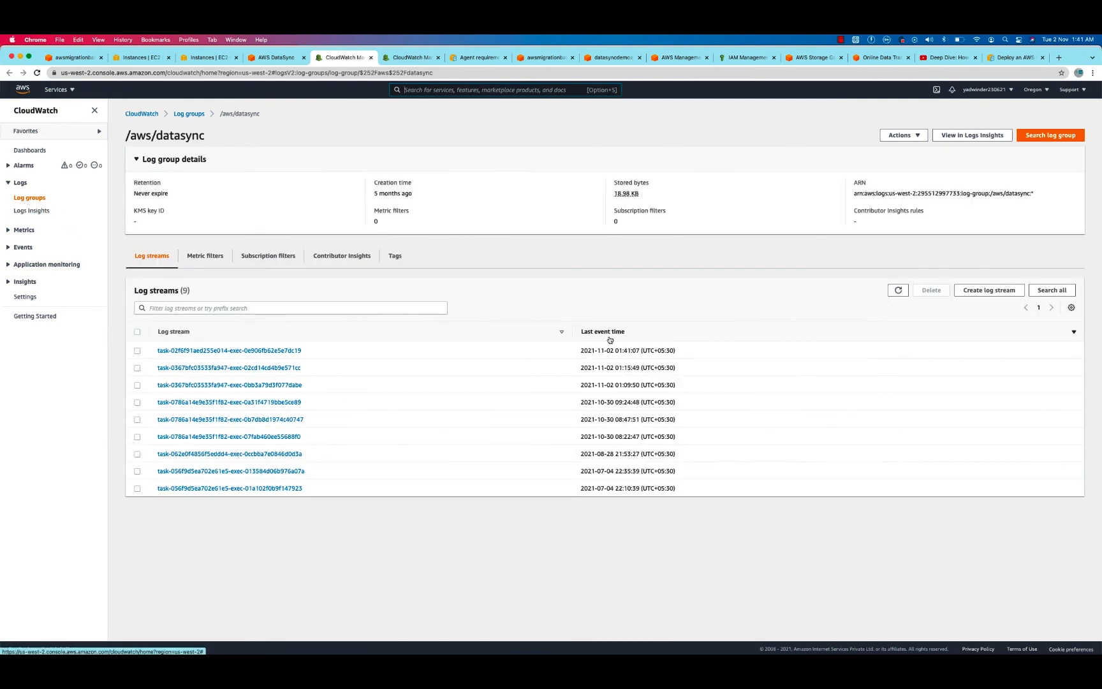
left_click_drag(596, 350, 674, 352)
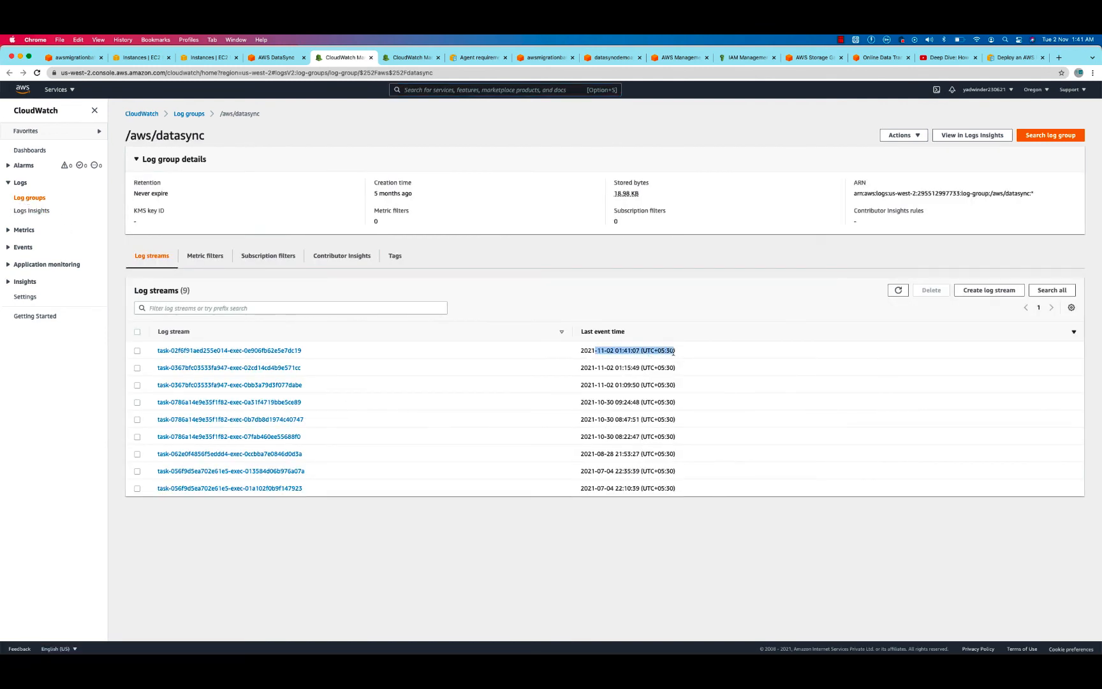
left_click(274, 352)
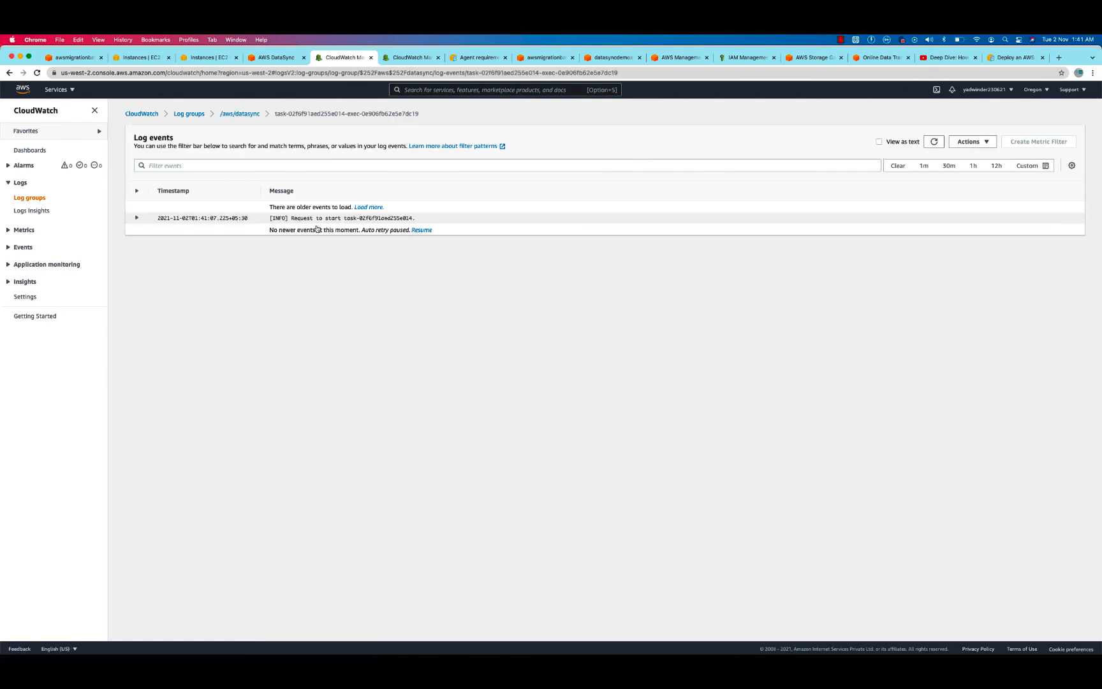
left_click_drag(292, 221, 419, 221)
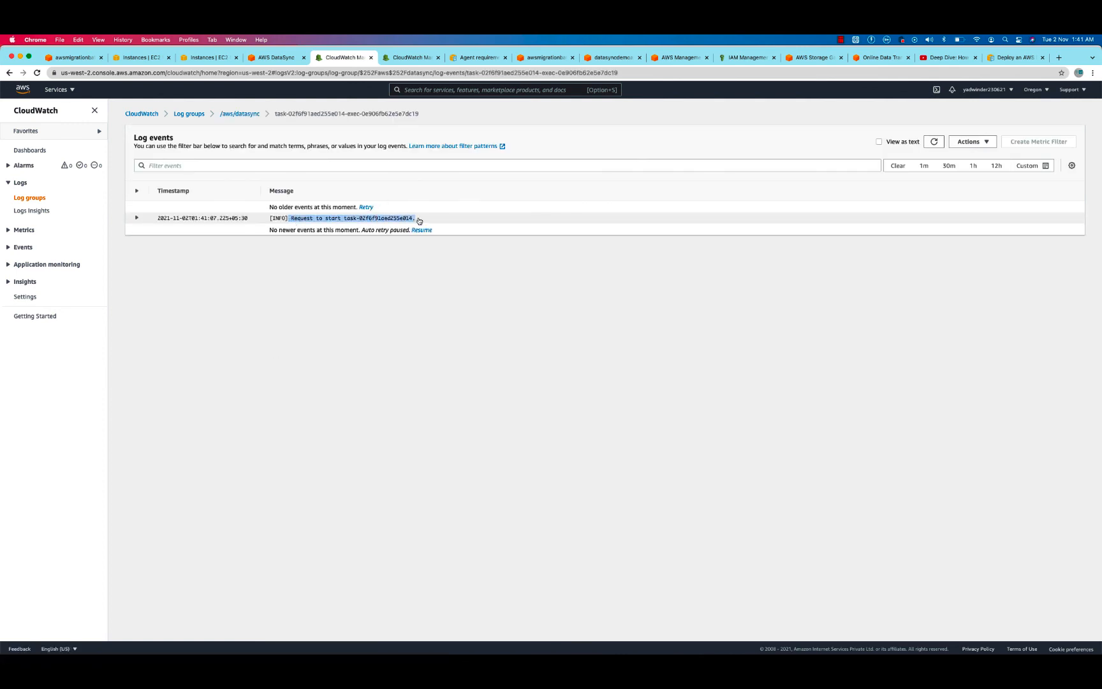
left_click(330, 300)
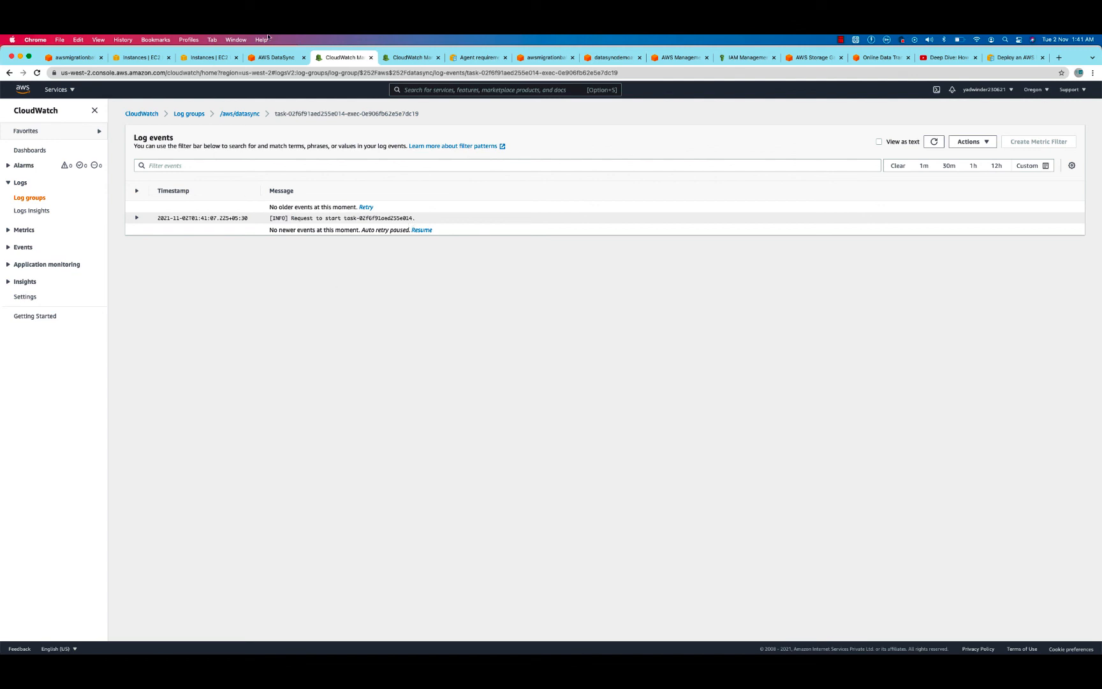
- Return to the DataSync execution page and recheck the execution status and performance details
left_click(263, 60)
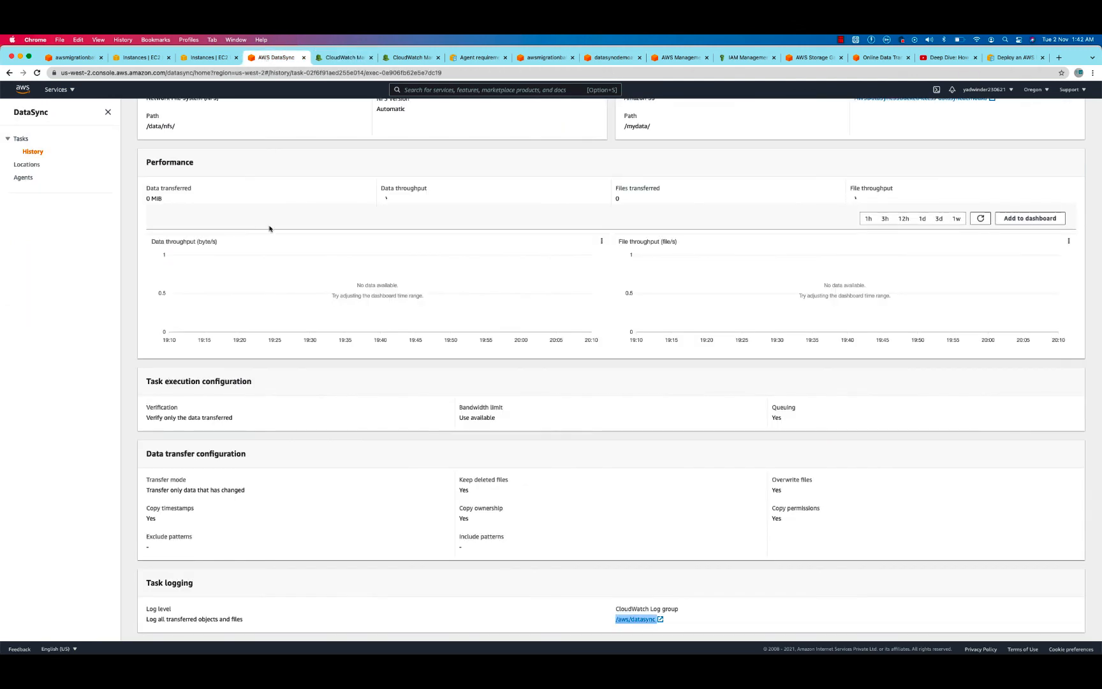
scroll(271, 258, "up", 10)
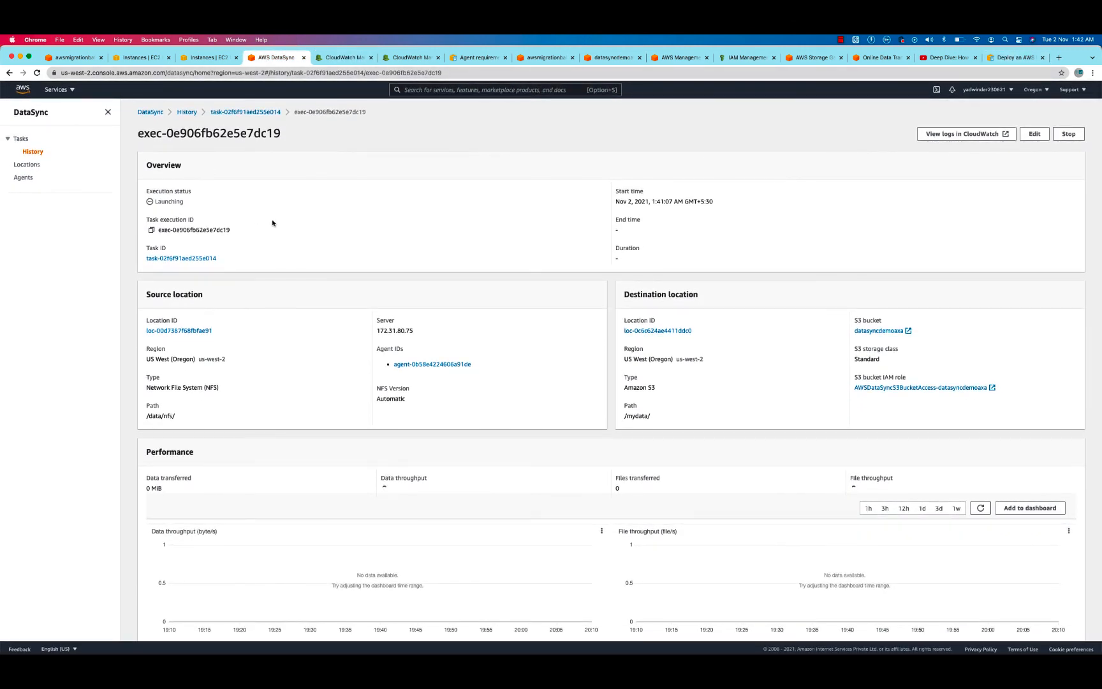
double_click(162, 202)
scroll(285, 434, "down", 5)
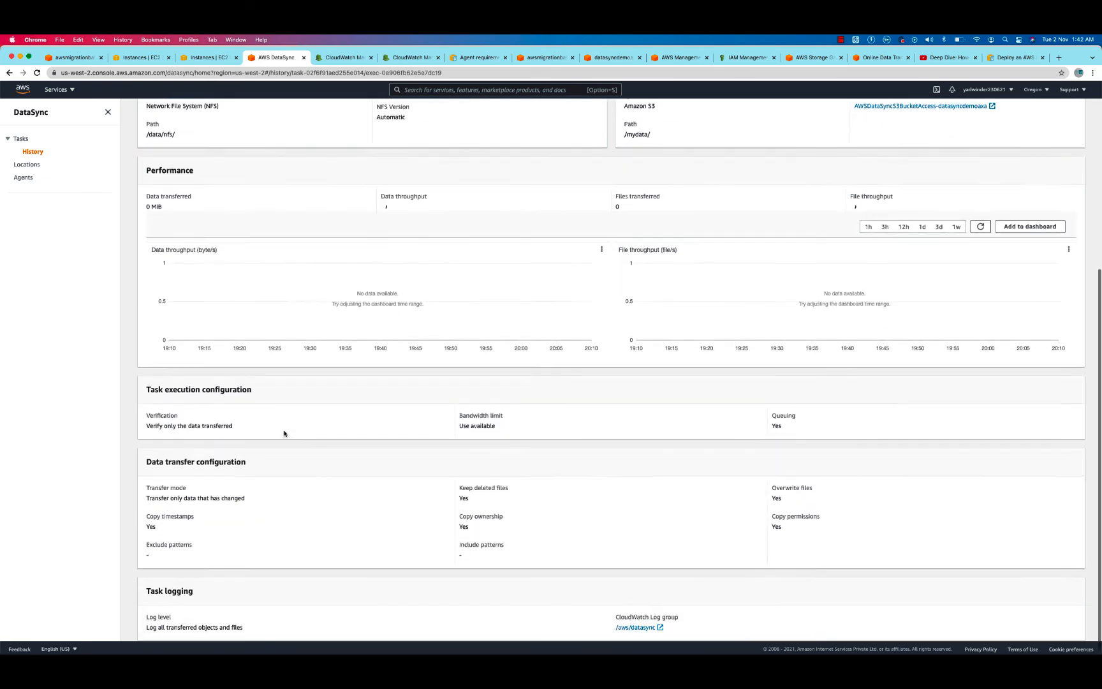
scroll(285, 434, "up", 5)
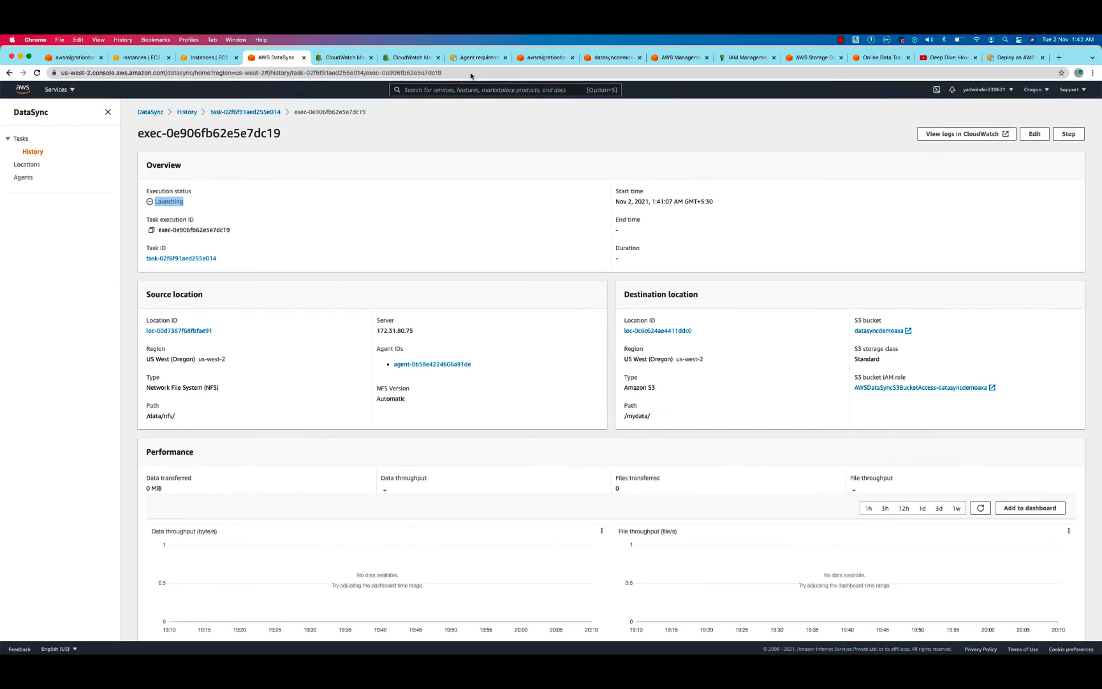
- Close the awsmigrationbatch bucket page and refresh the object list of the datasyncdemoaxa bucket
left_click(546, 59)
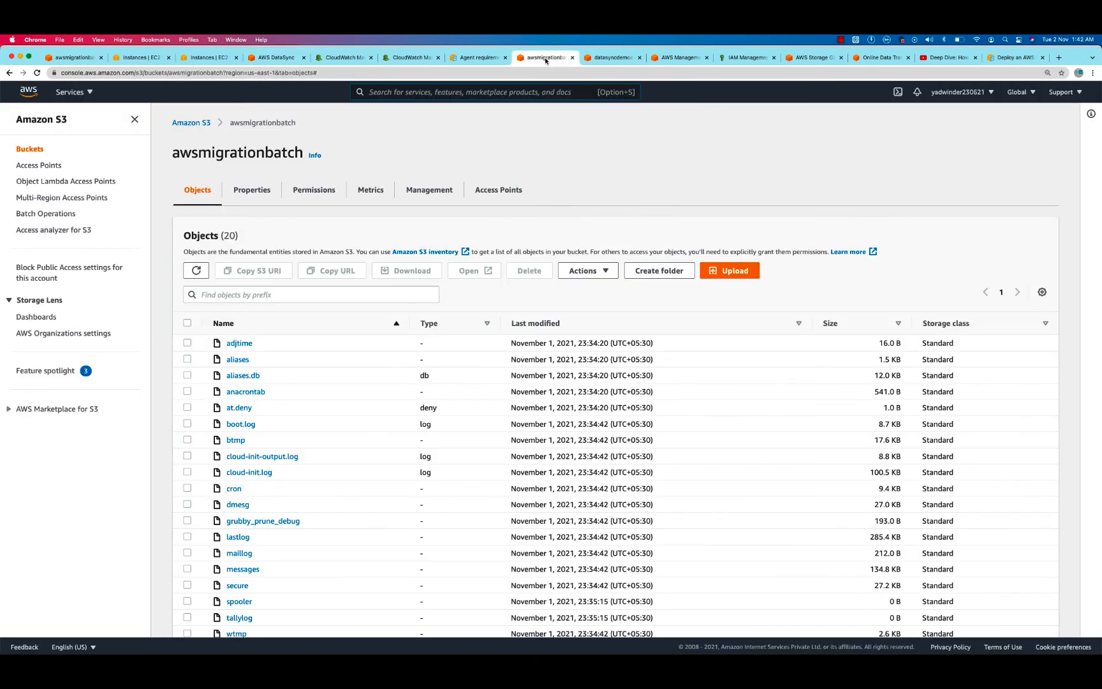
left_click(572, 58)
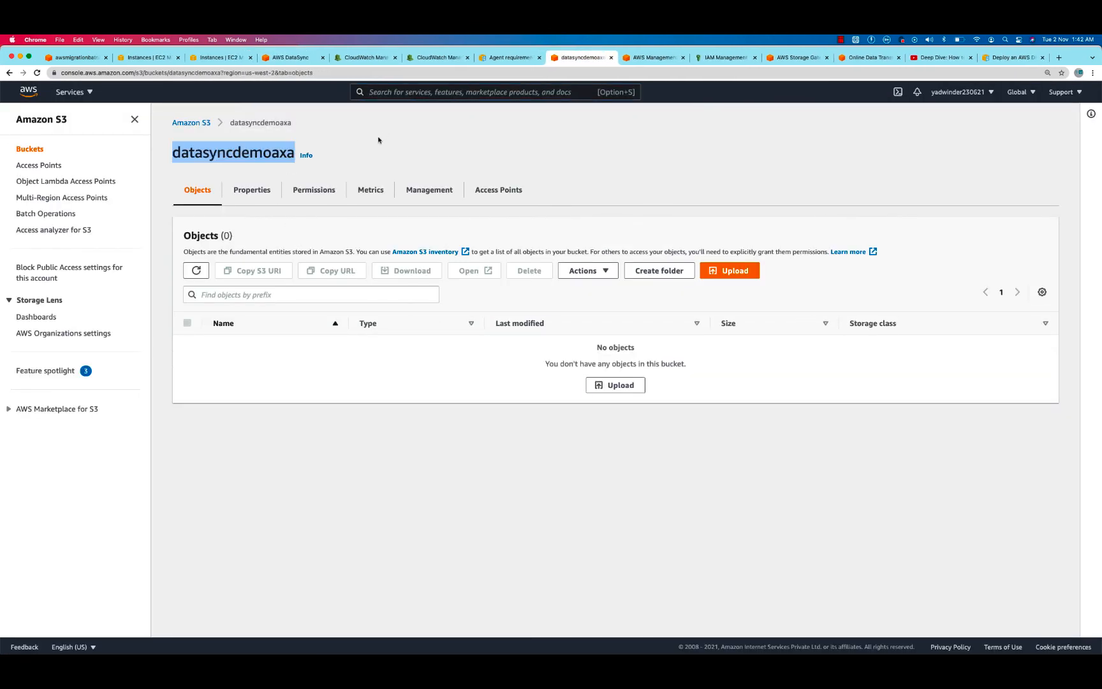
left_click(195, 271)
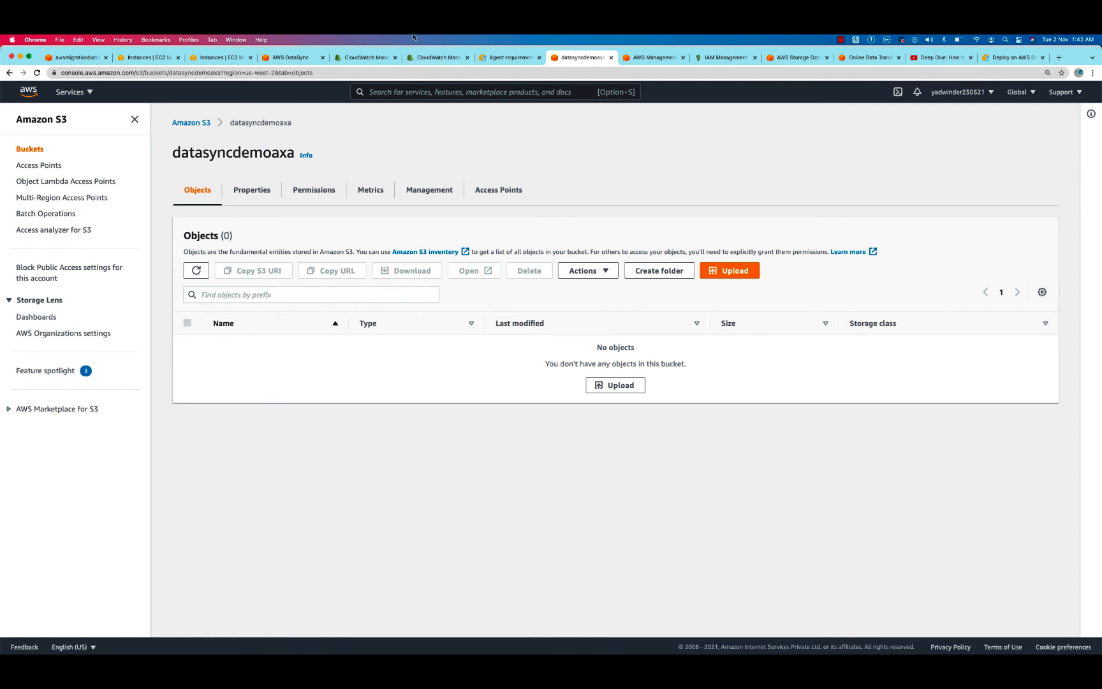
- Check the execution's destination path and status in DataSync, and reopen mytask-data-migration from the task list
left_click(288, 58)
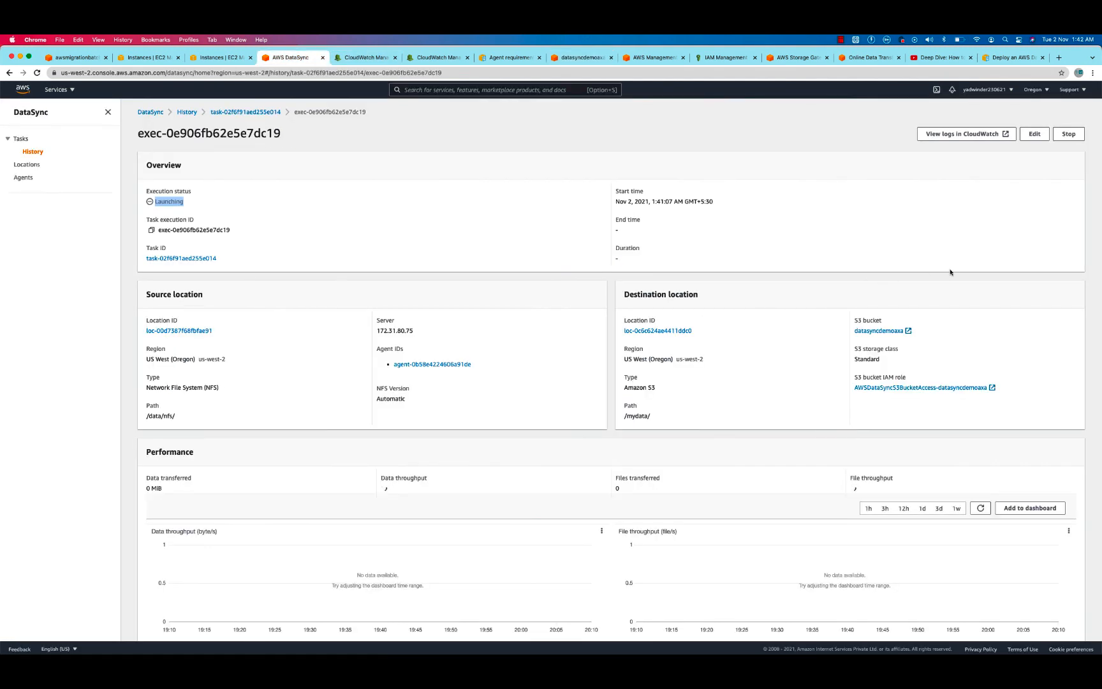
left_click_drag(656, 417, 619, 421)
left_click(159, 202)
key("super+Tab")
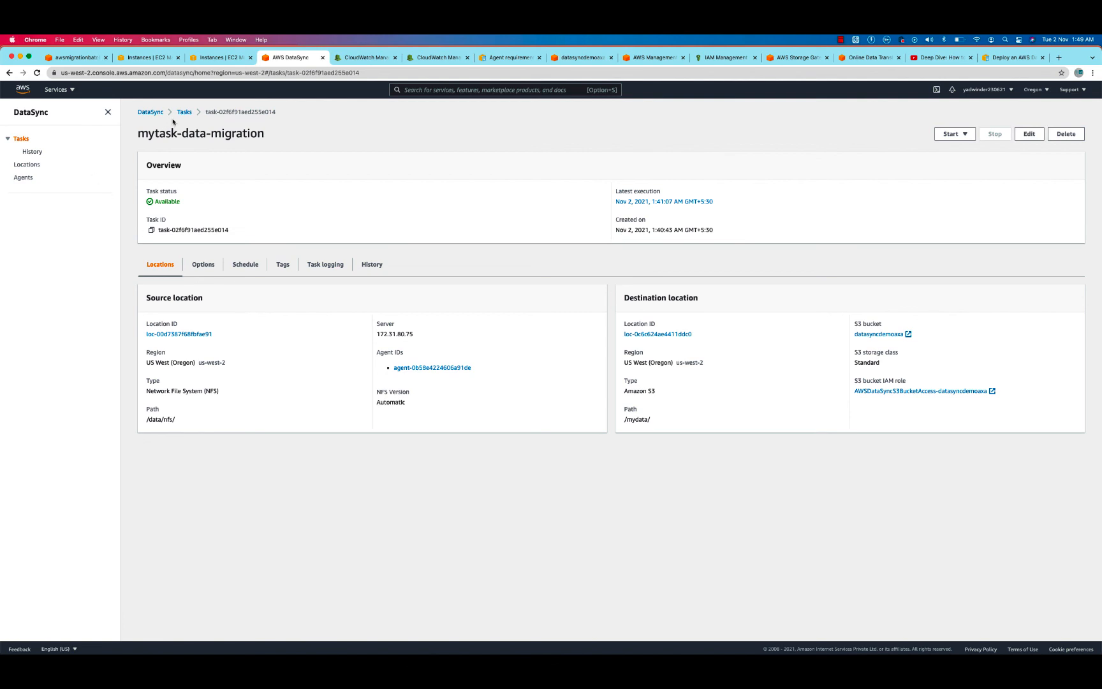
left_click(185, 112)
left_click(199, 205)
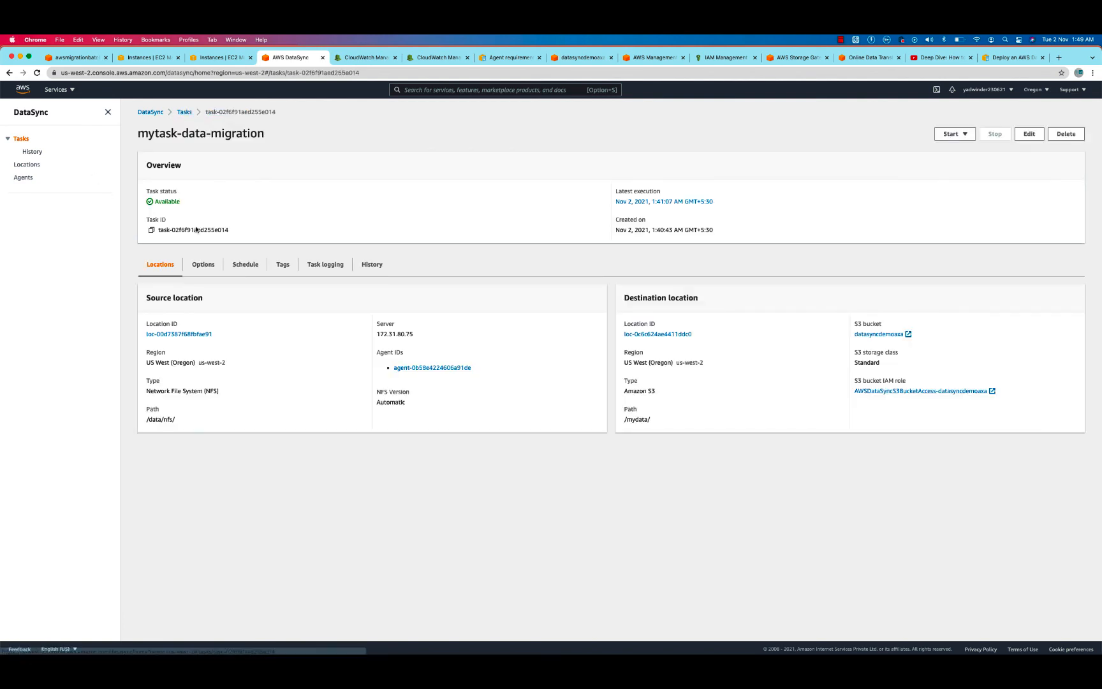
- Refresh the execution's log events in CloudWatch, examine the transfer and verification entries, and compare them with the earlier execution's log
left_click(356, 58)
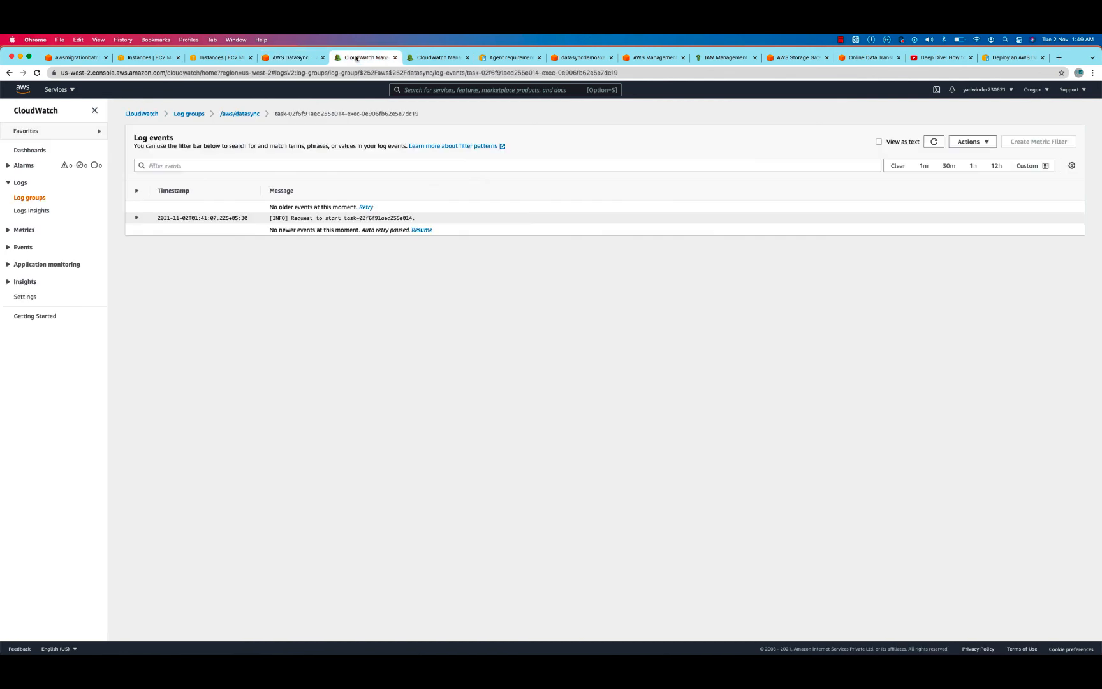
left_click(934, 142)
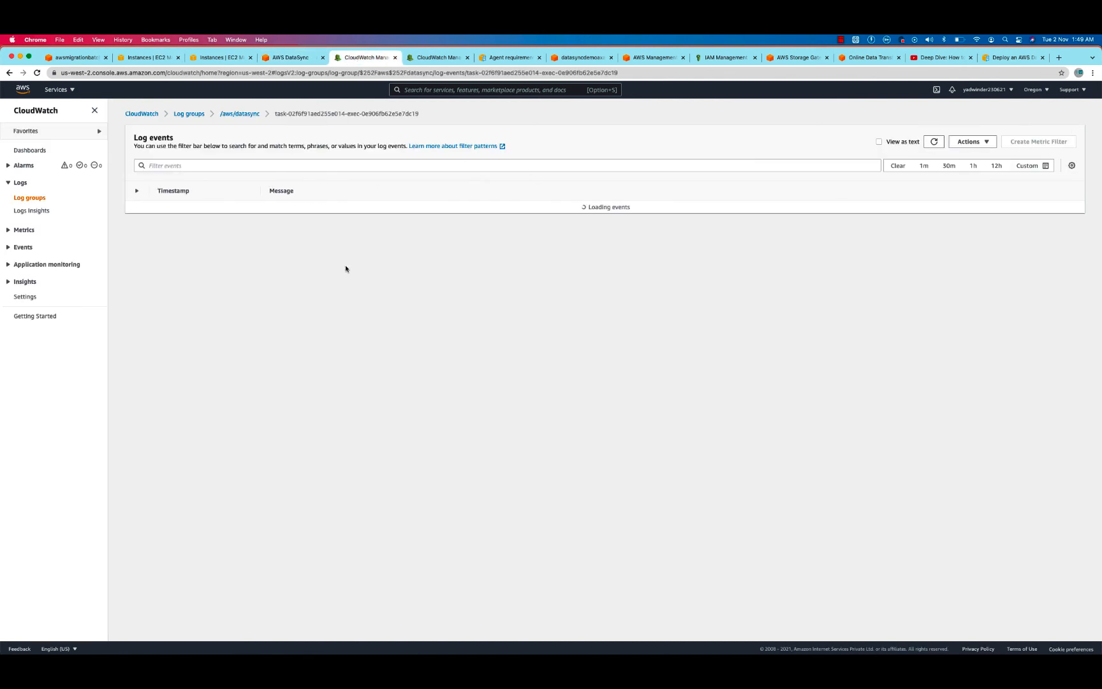
scroll(327, 333, "down", 5)
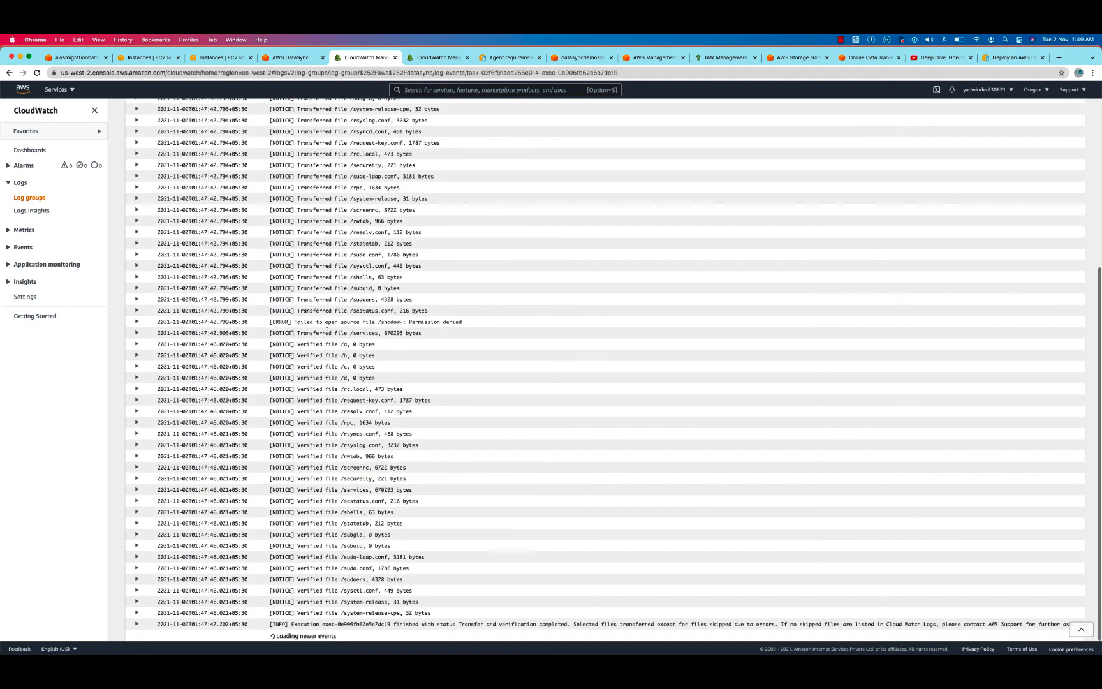
scroll(328, 334, "up", 3)
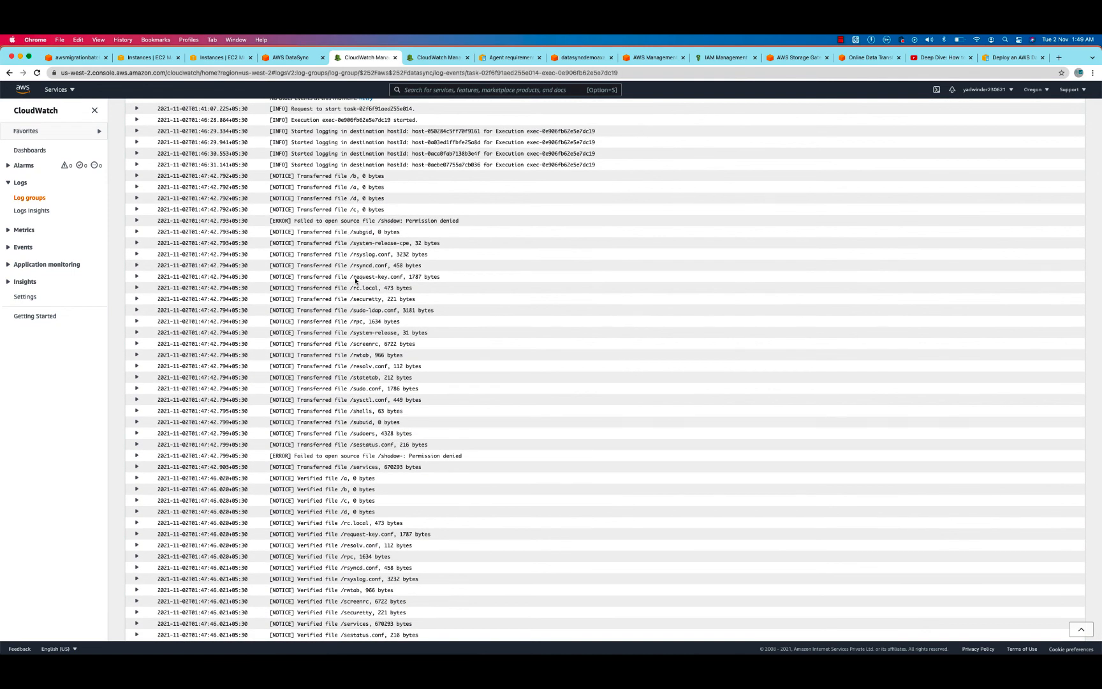
scroll(354, 547, "down", 3)
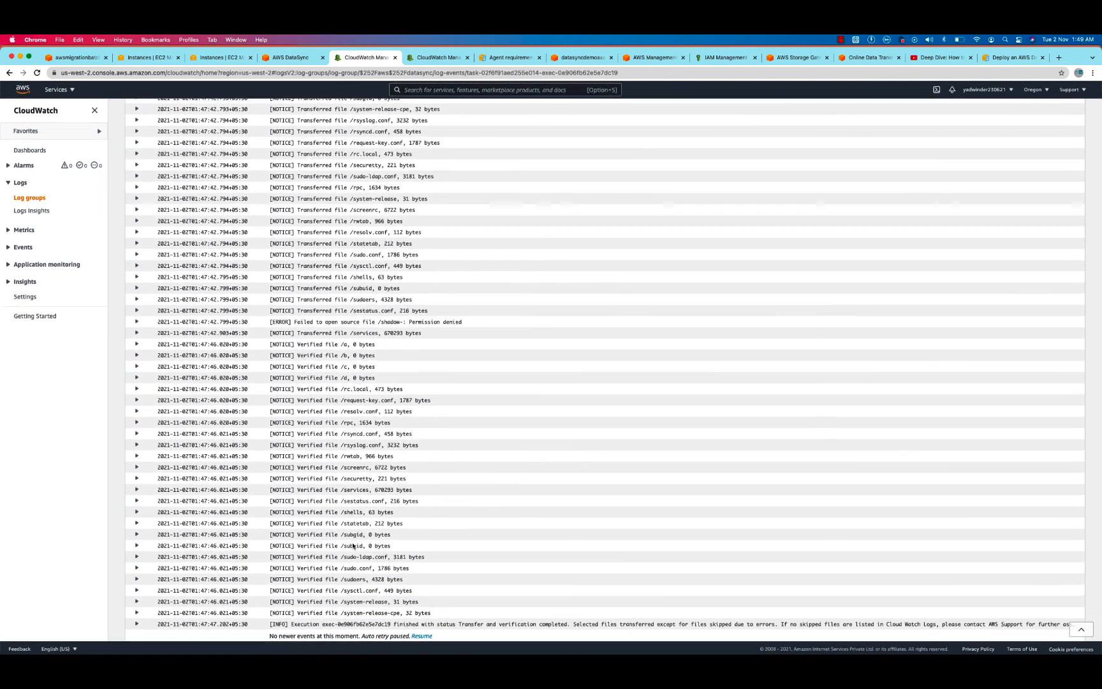
scroll(320, 343, "up", 5)
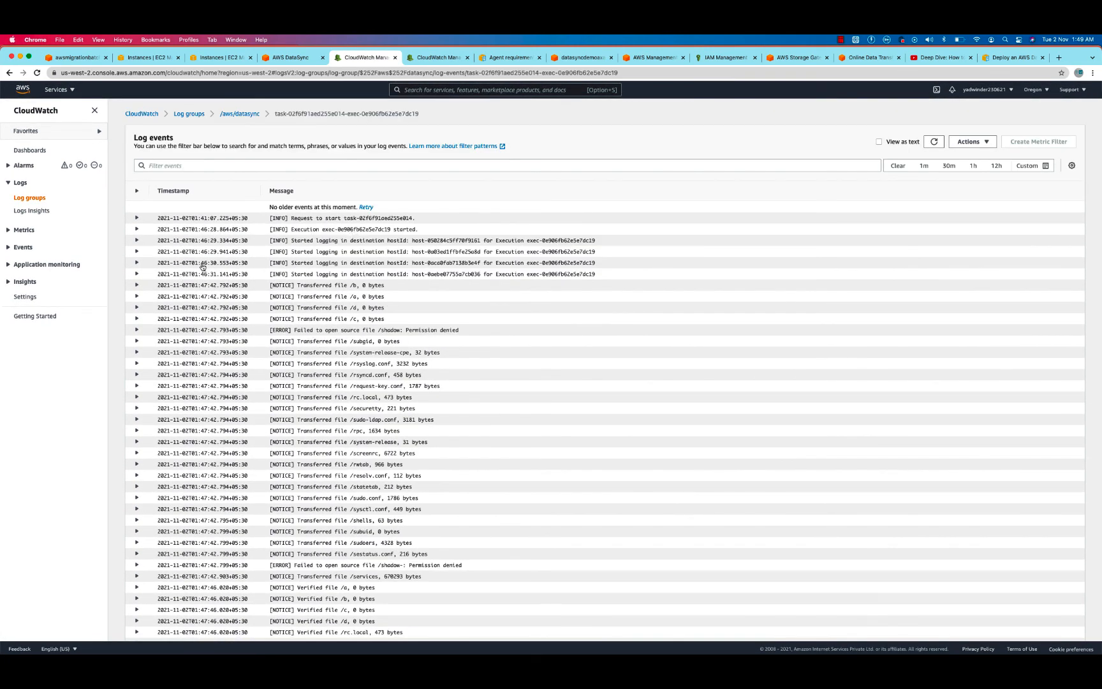
scroll(229, 341, "down", 4)
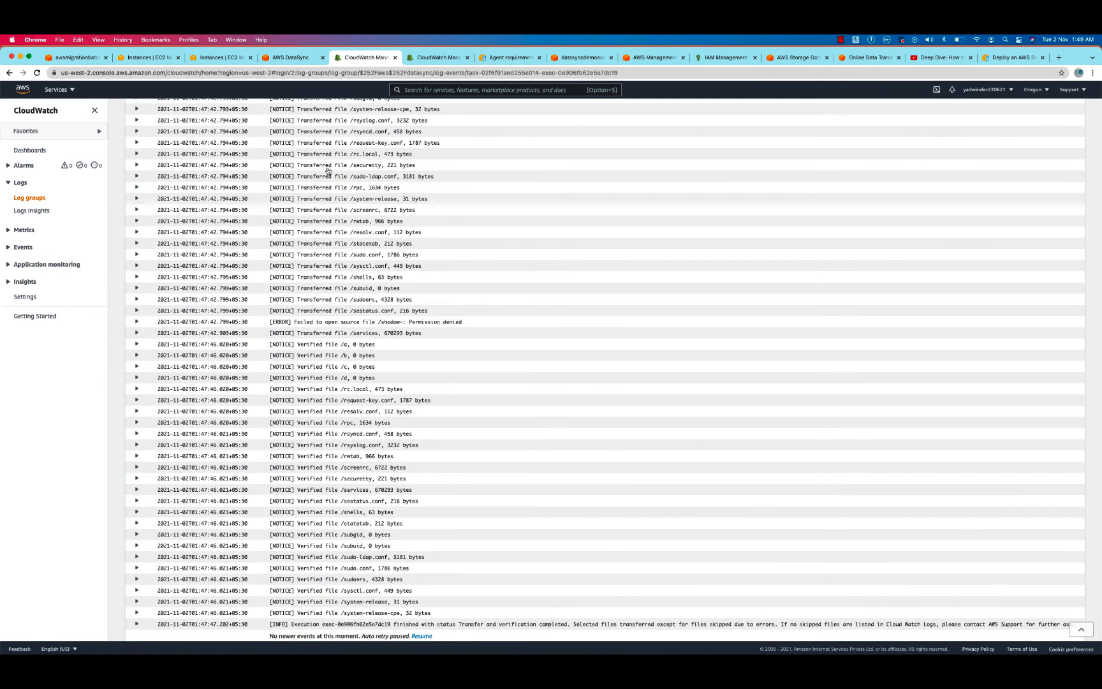
left_click(439, 58)
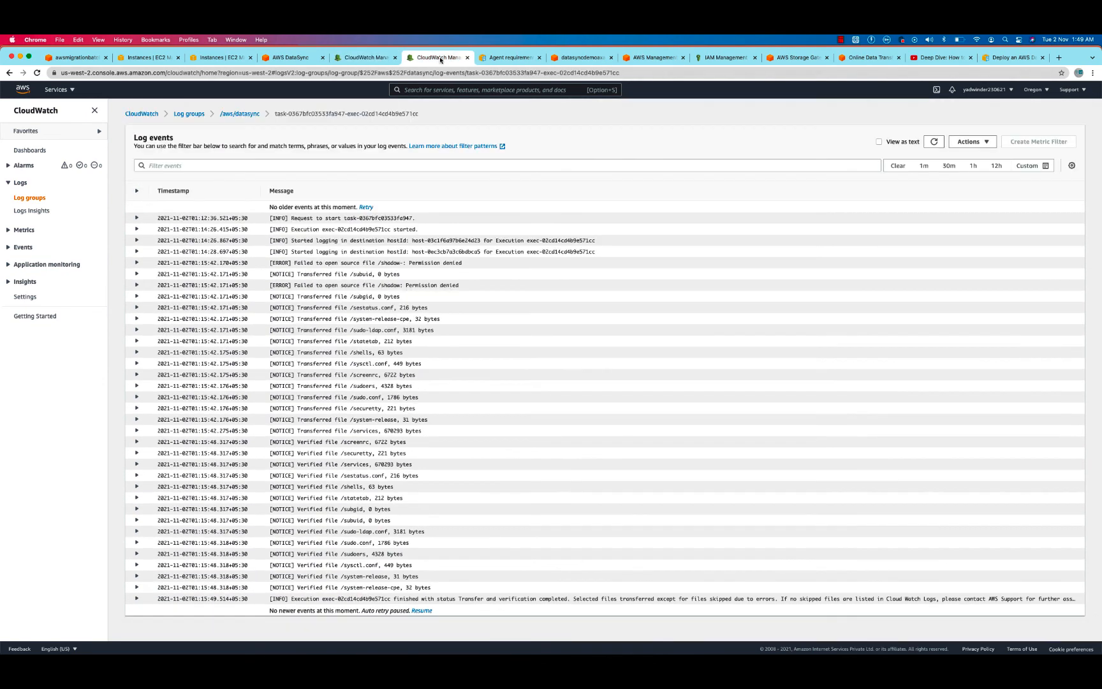
left_click(365, 58)
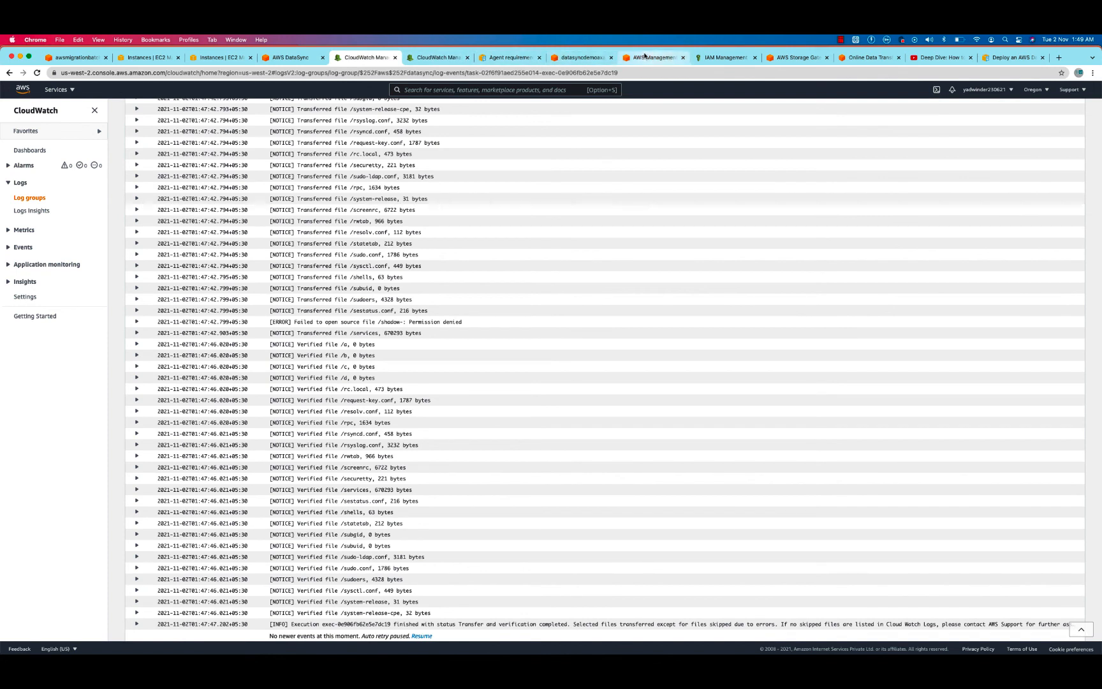
- Refresh the datasyncdemoaxa bucket's object list in S3, open the mydata/ folder and review the migrated files
left_click(574, 58)
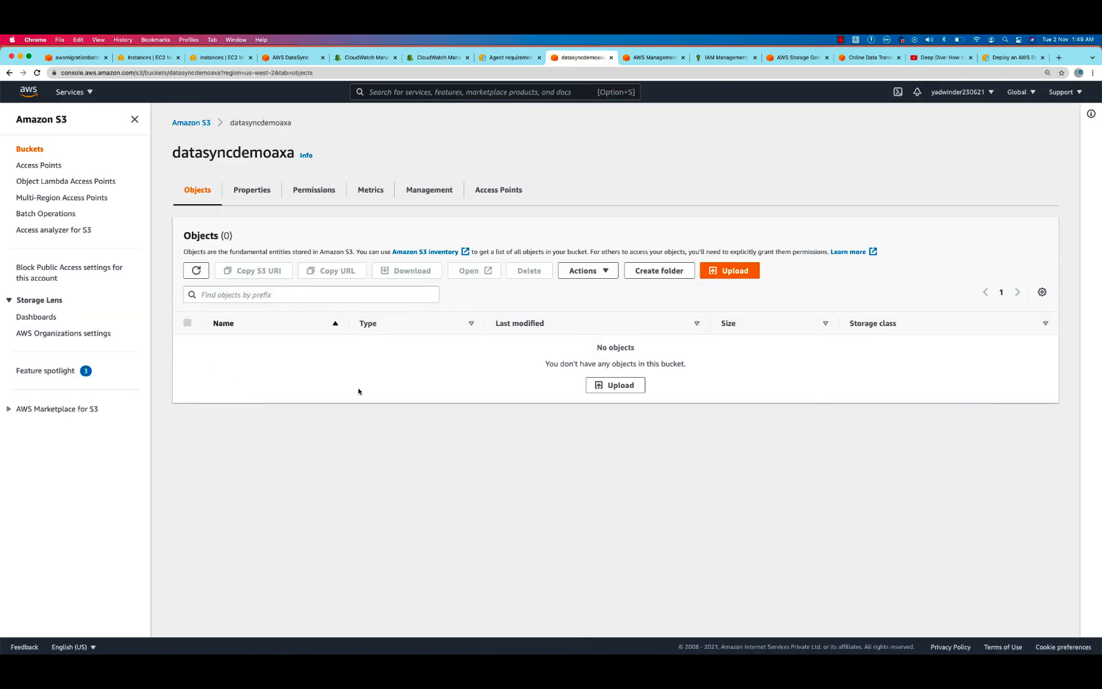
left_click(196, 271)
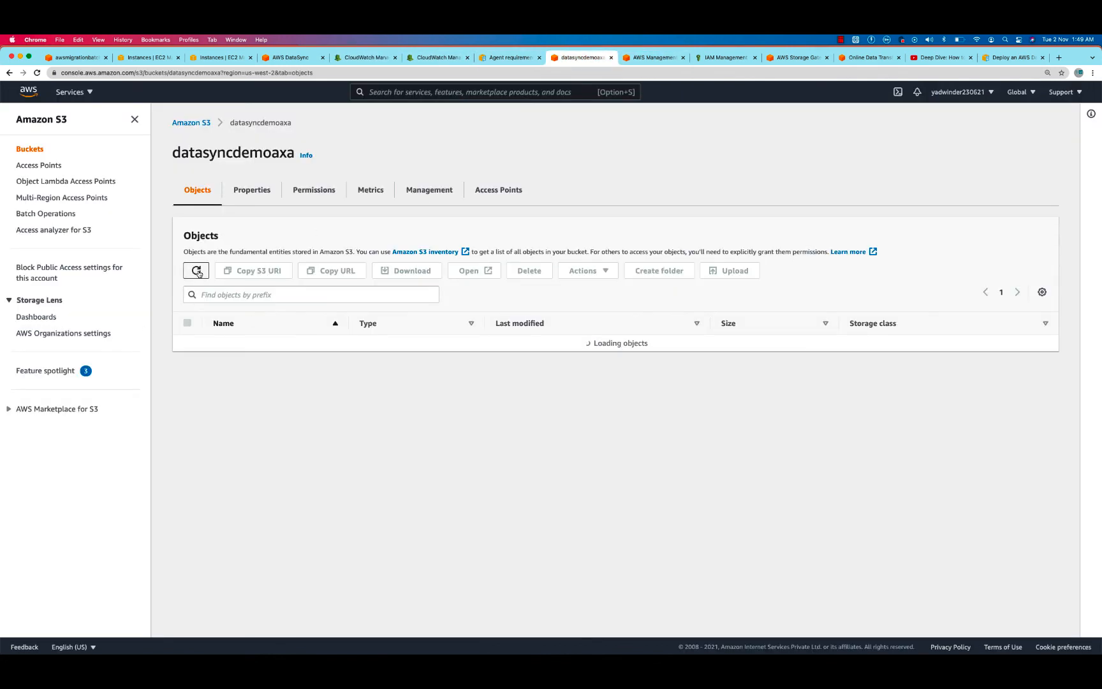
left_click(236, 345)
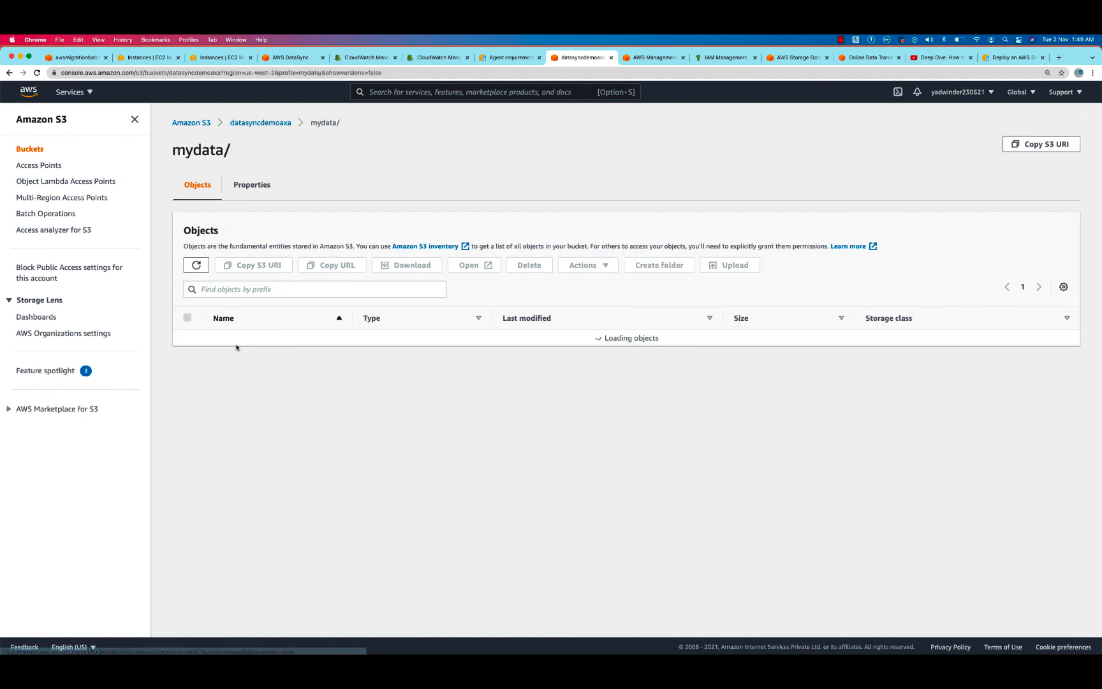
scroll(305, 451, "down", 3)
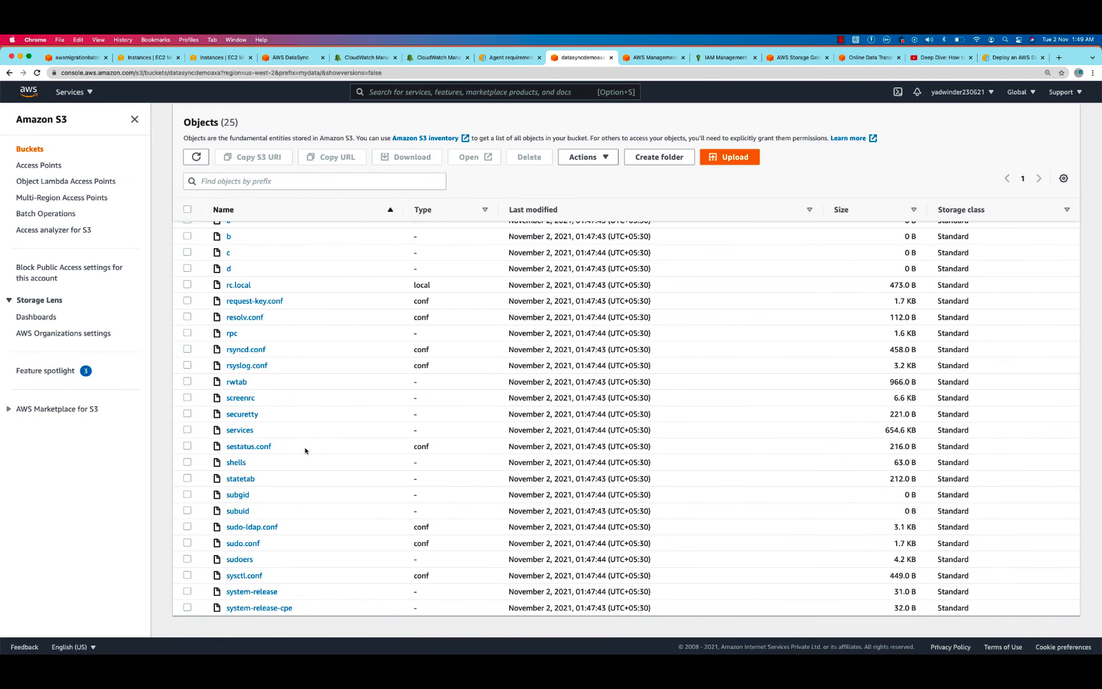
scroll(305, 451, "up", 4)
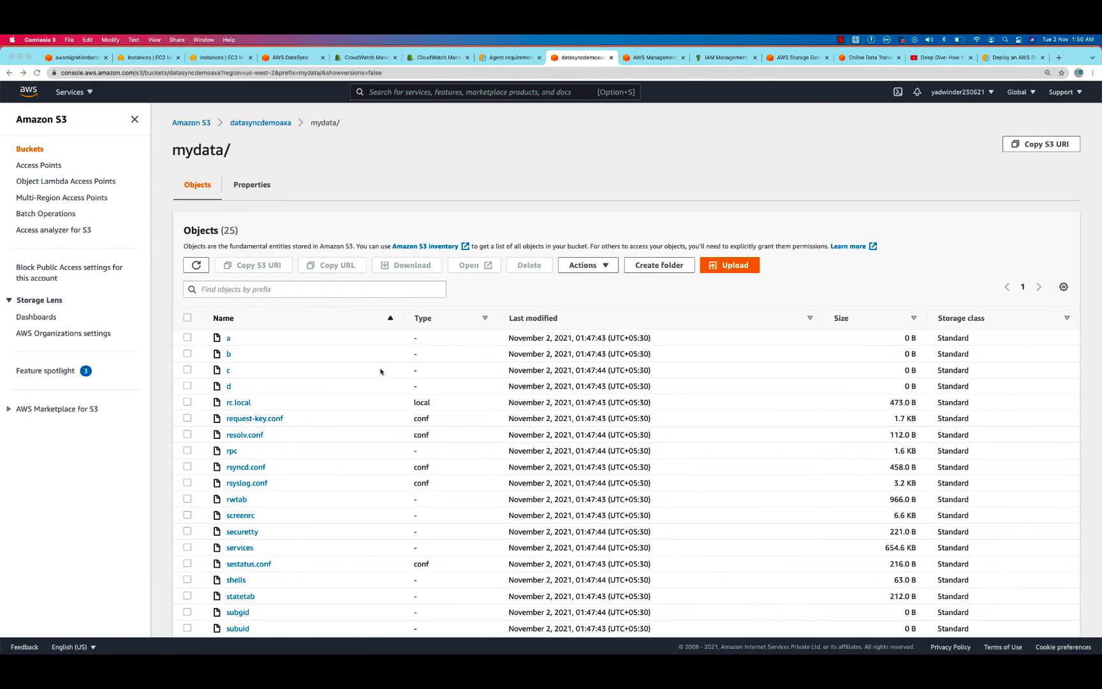
- Switch to the File Storage Gateway slide in PowerPoint and trace the migration path from NFS through the Datasync Agent and Datasync Service to S3
key("super+Tab")
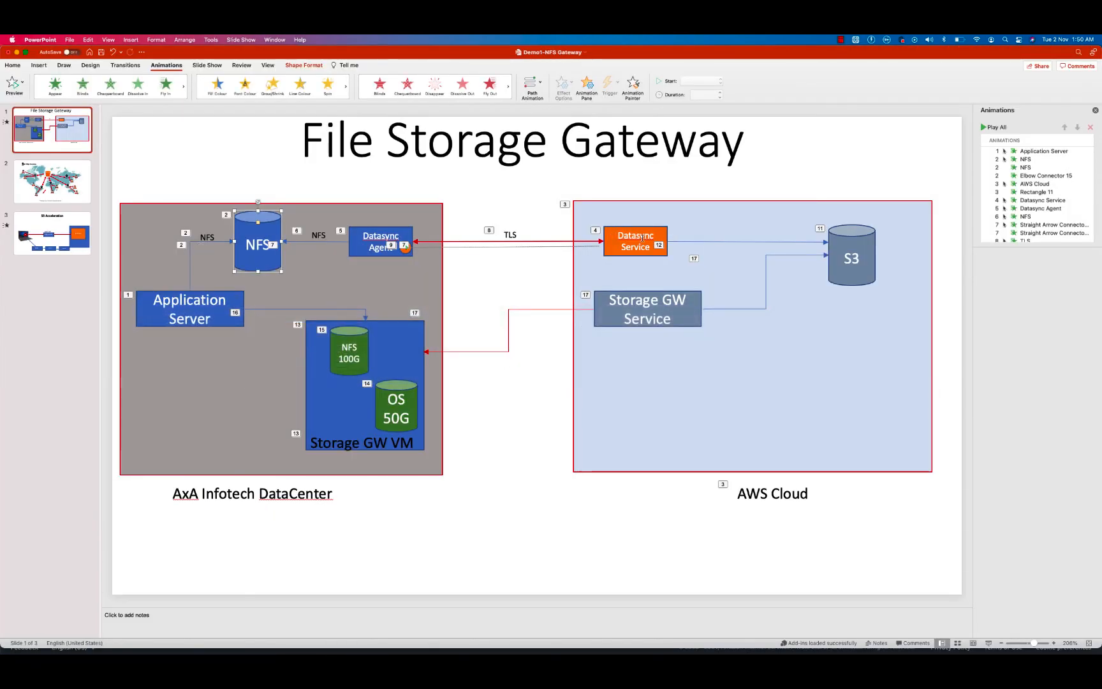
left_click(841, 257)
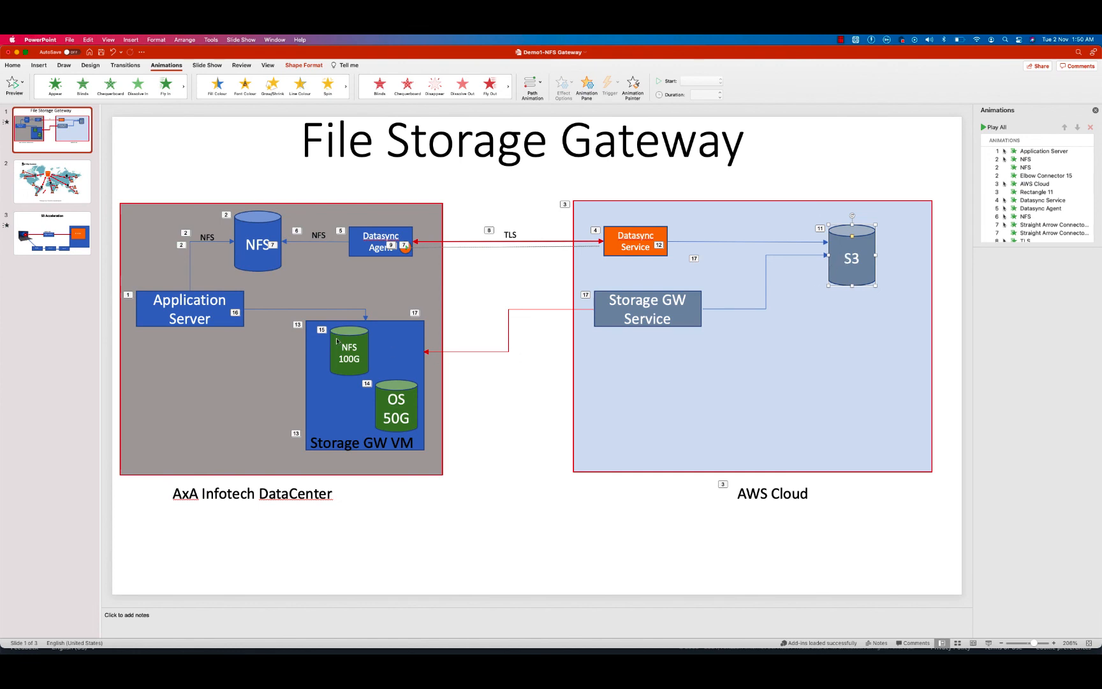
left_click(258, 228)
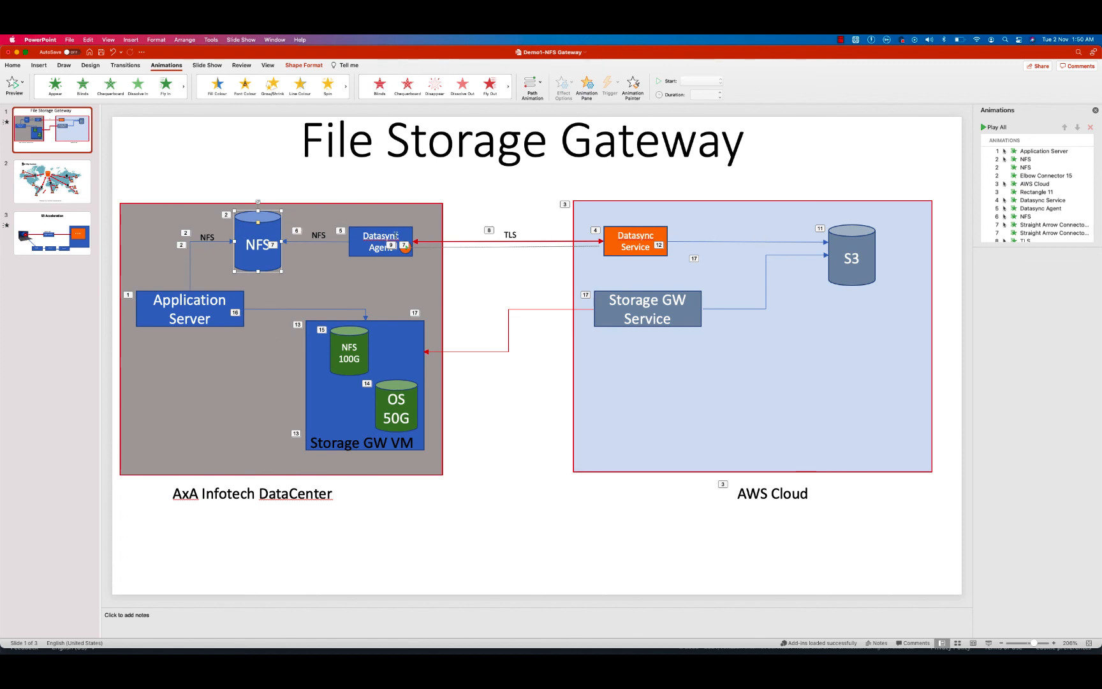
left_click(373, 233)
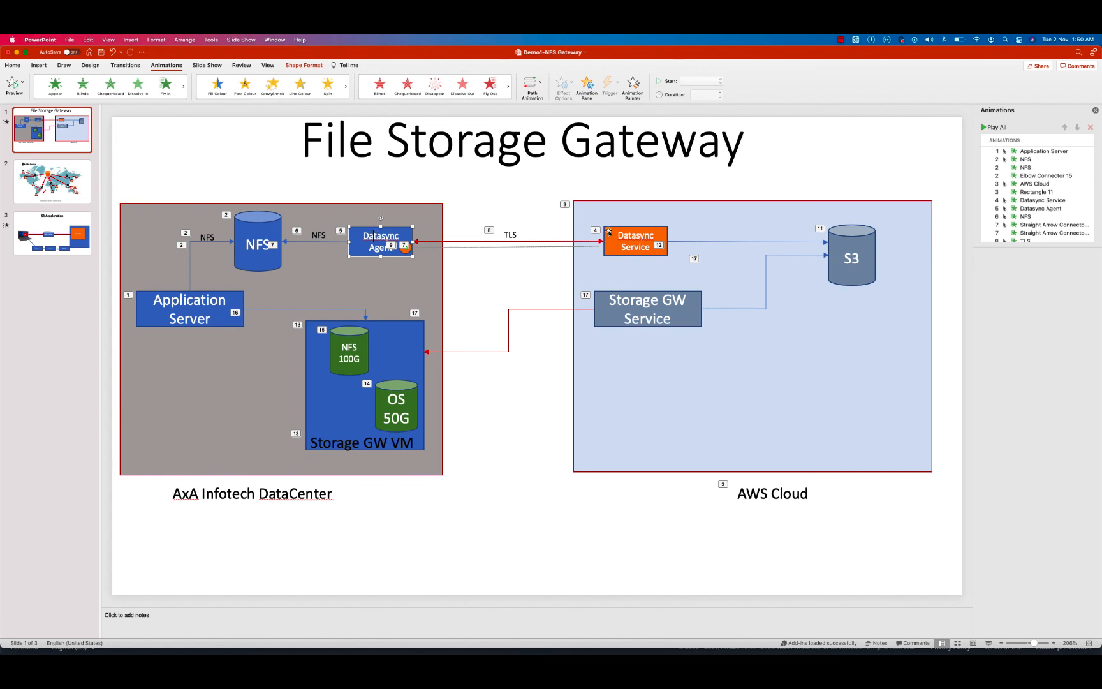
left_click(629, 230)
left_click(849, 243)
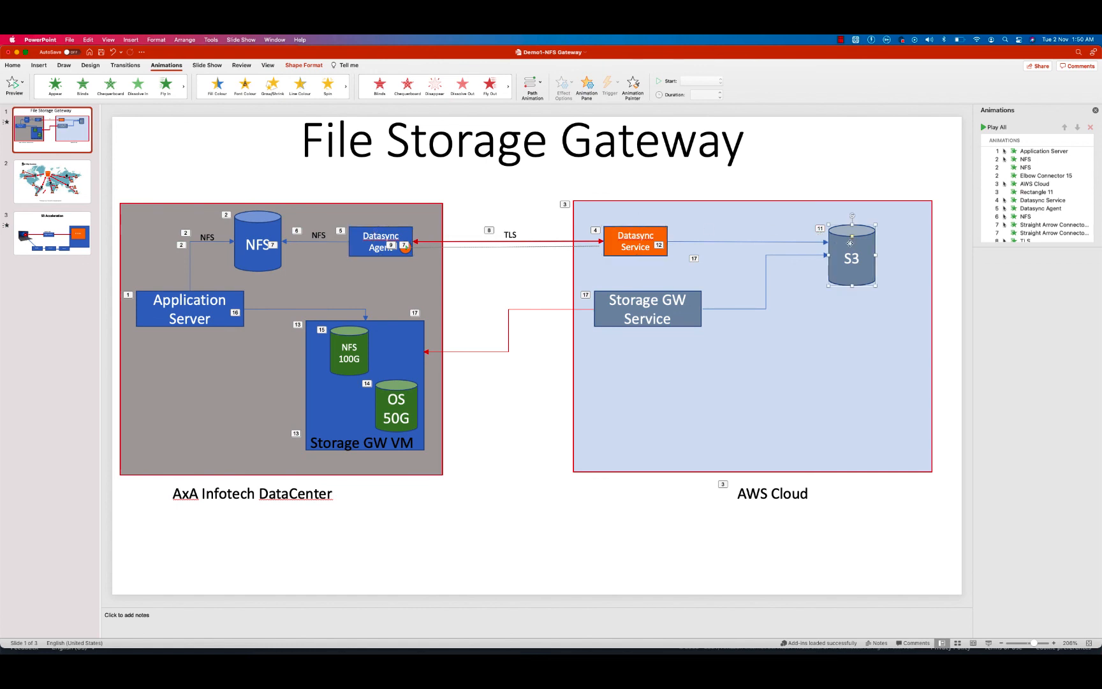